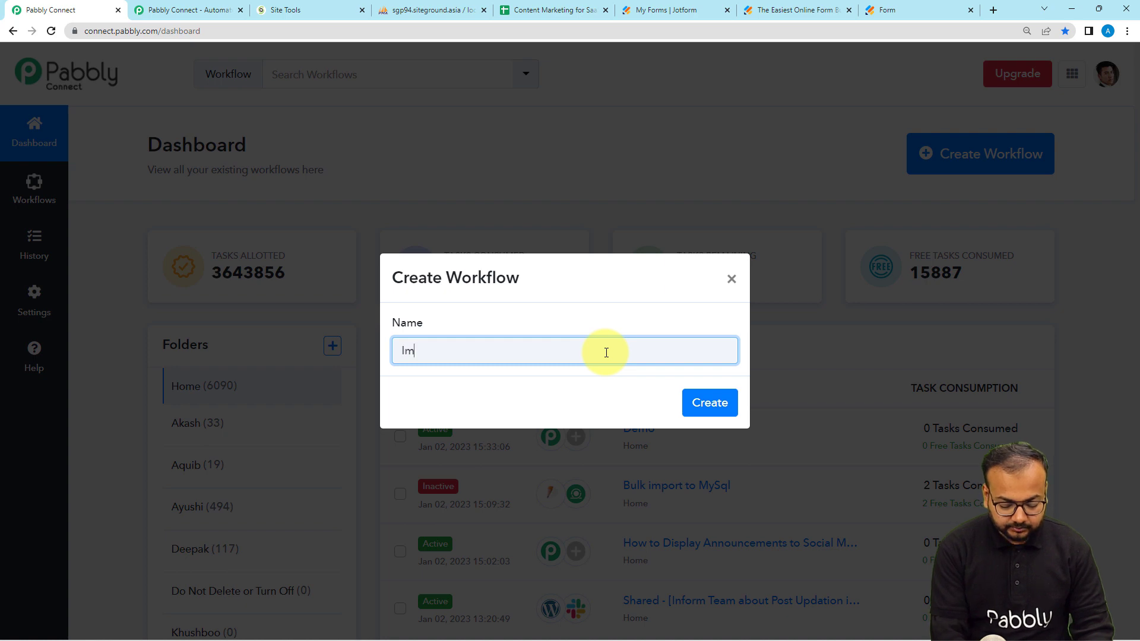
Step: Create the workflow 'Import Data from a Form into MySQL' and expand its trigger step's app list
{"action": "type", "text": "port Data from a Form into MySQL"}
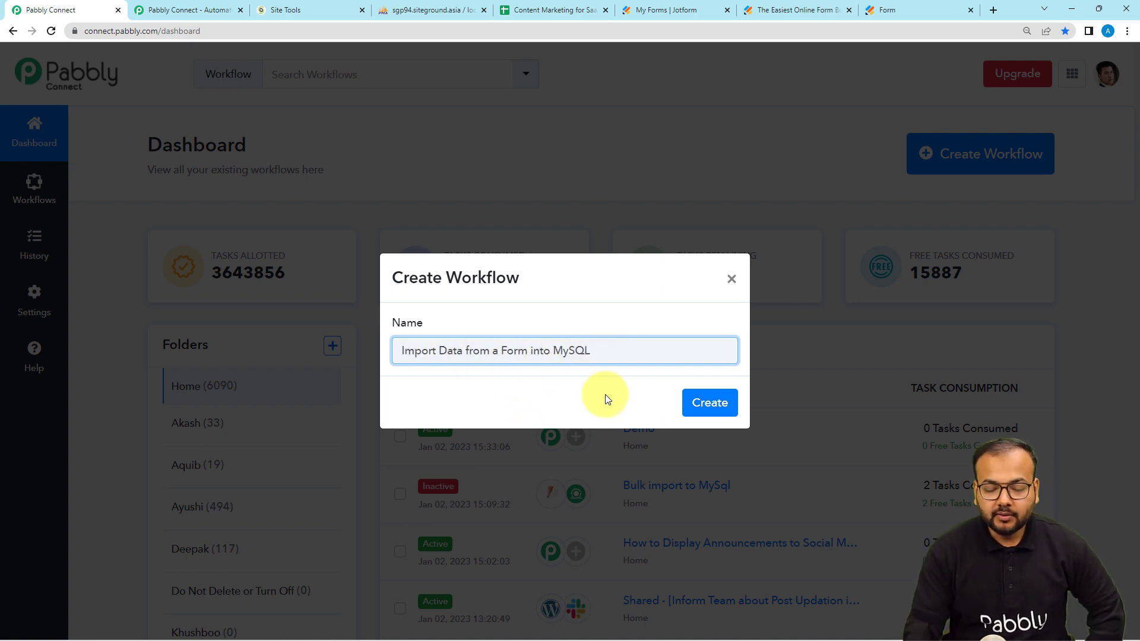
{"action": "left_click", "coordinate": [710, 402]}
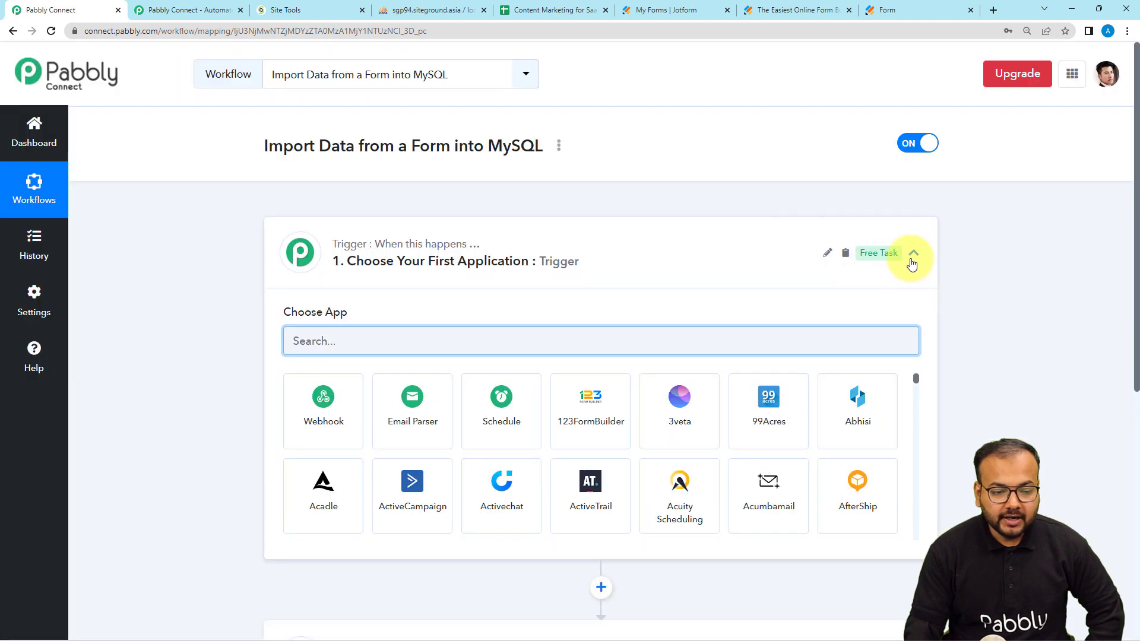
{"action": "left_click", "coordinate": [912, 256]}
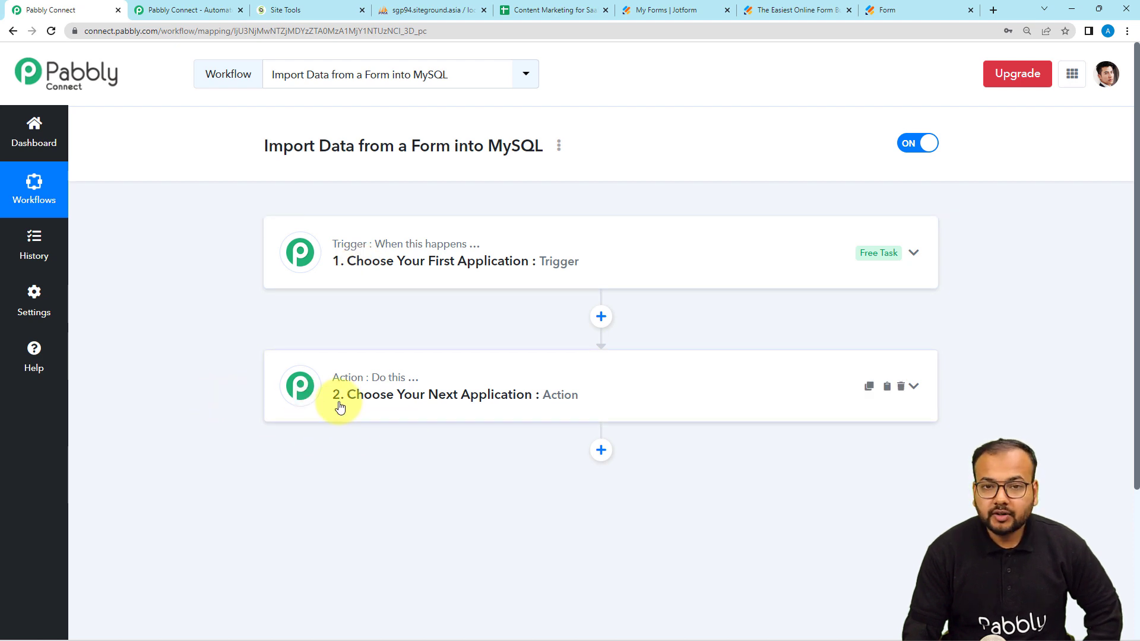
{"action": "left_click", "coordinate": [342, 265]}
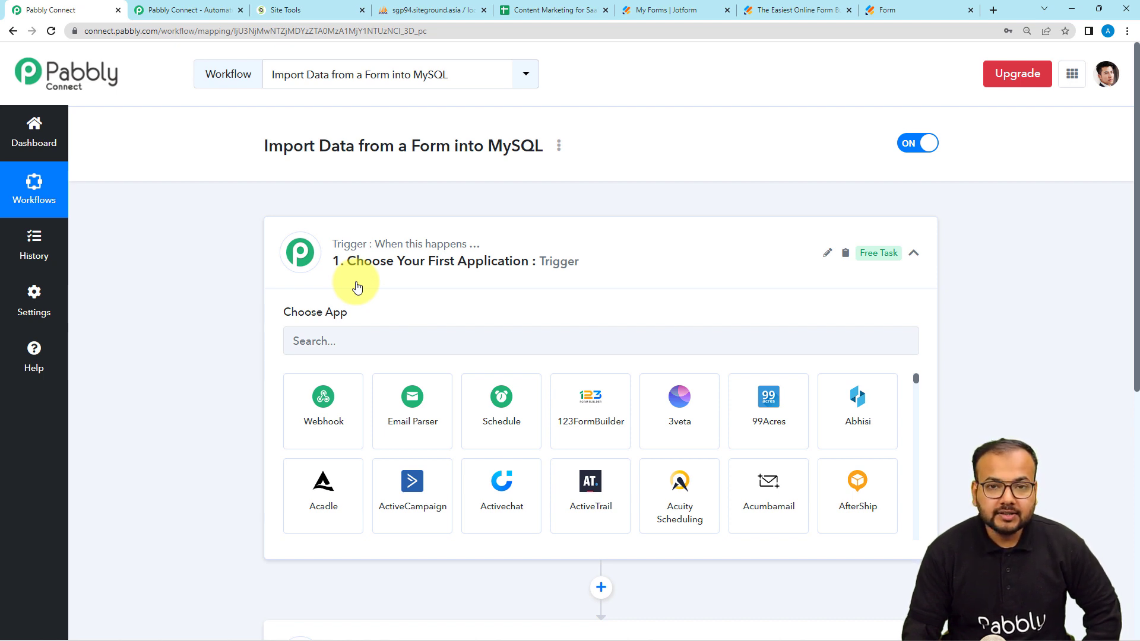
Step: Set the trigger to JotForm's New Response event and copy its webhook URL
{"action": "scroll", "coordinate": [356, 288], "scroll_direction": "down", "scroll_amount": 2}
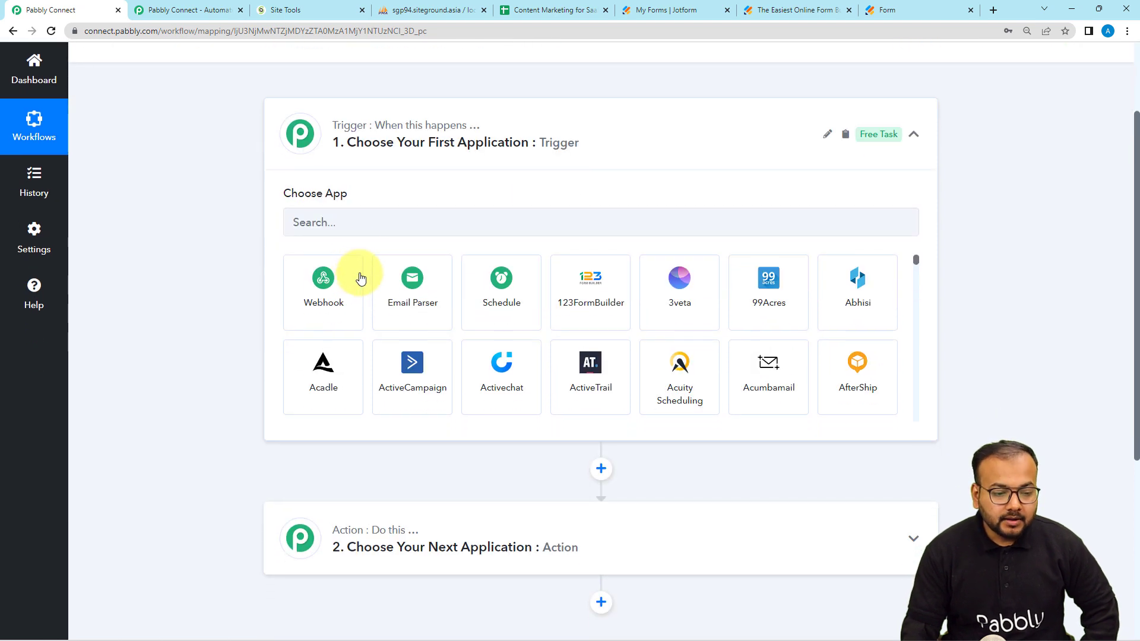
{"action": "left_click", "coordinate": [360, 227]}
{"action": "type", "text": "jotf"}
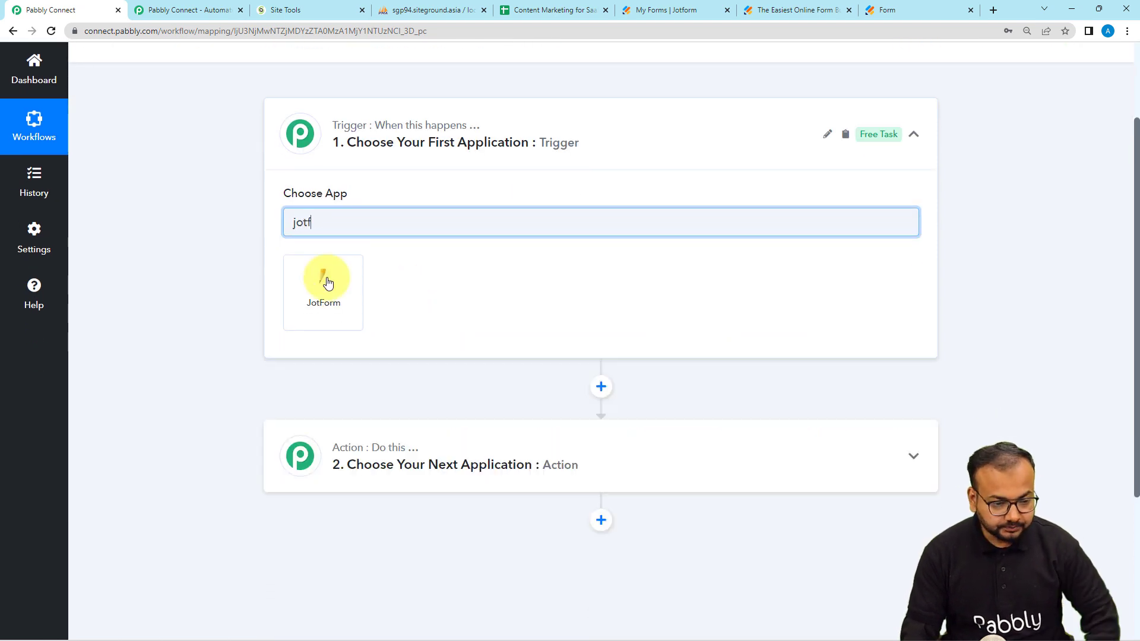
{"action": "left_click", "coordinate": [304, 327]}
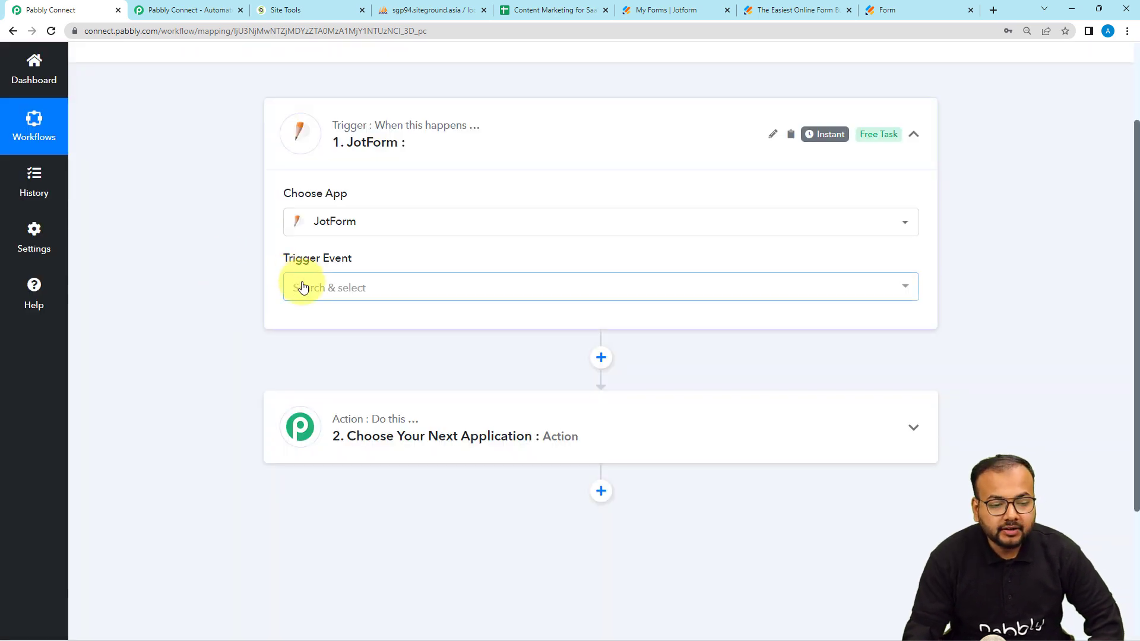
{"action": "left_click", "coordinate": [297, 286]}
{"action": "left_click", "coordinate": [325, 370]}
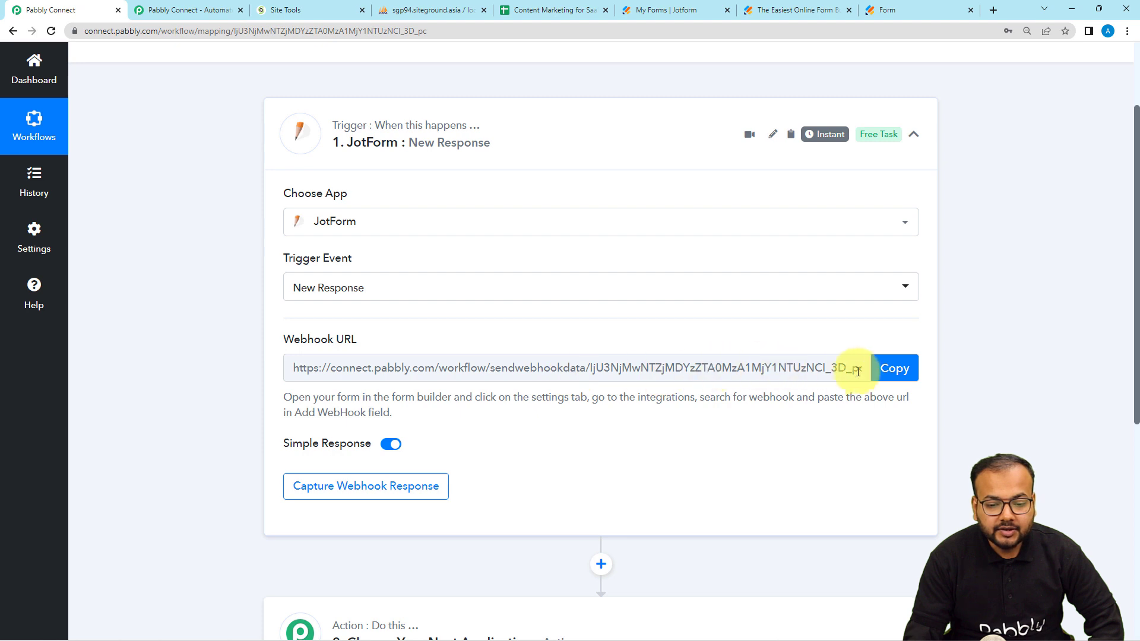
{"action": "left_click", "coordinate": [908, 386]}
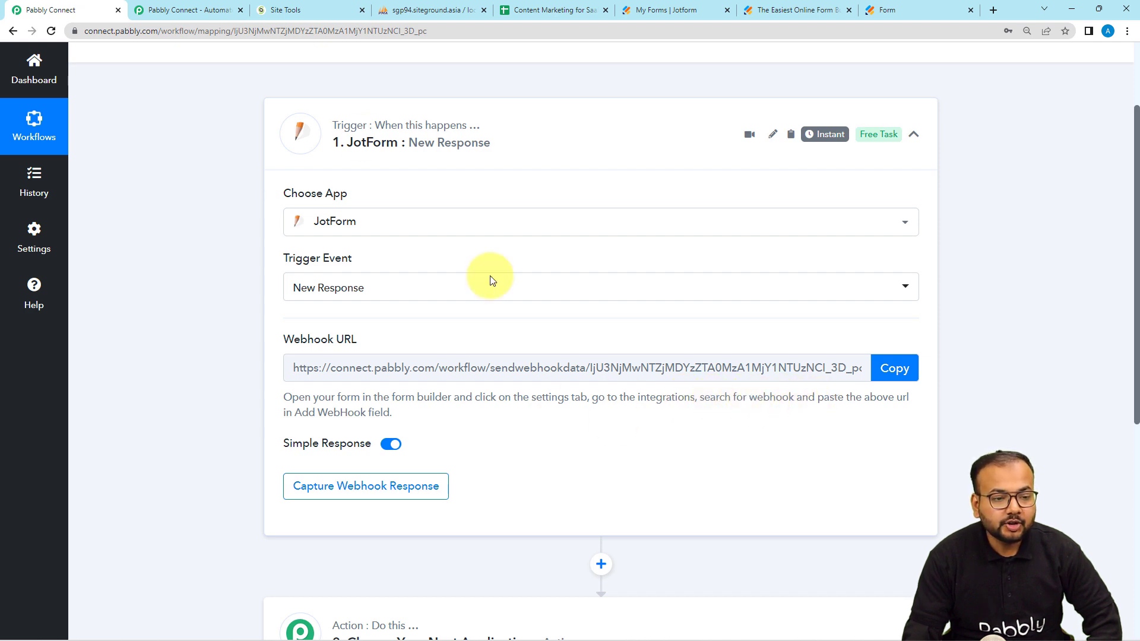
{"action": "left_click", "coordinate": [669, 12]}
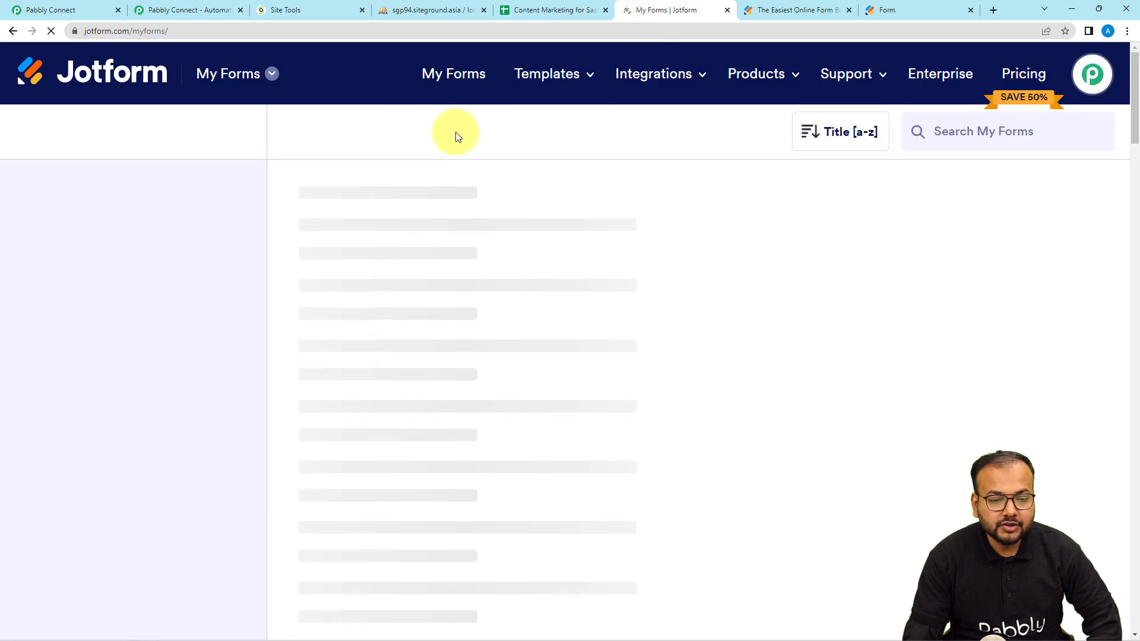
Step: Open the Settings of the Jotform form named 'Form' from My Forms
{"action": "left_click", "coordinate": [885, 10]}
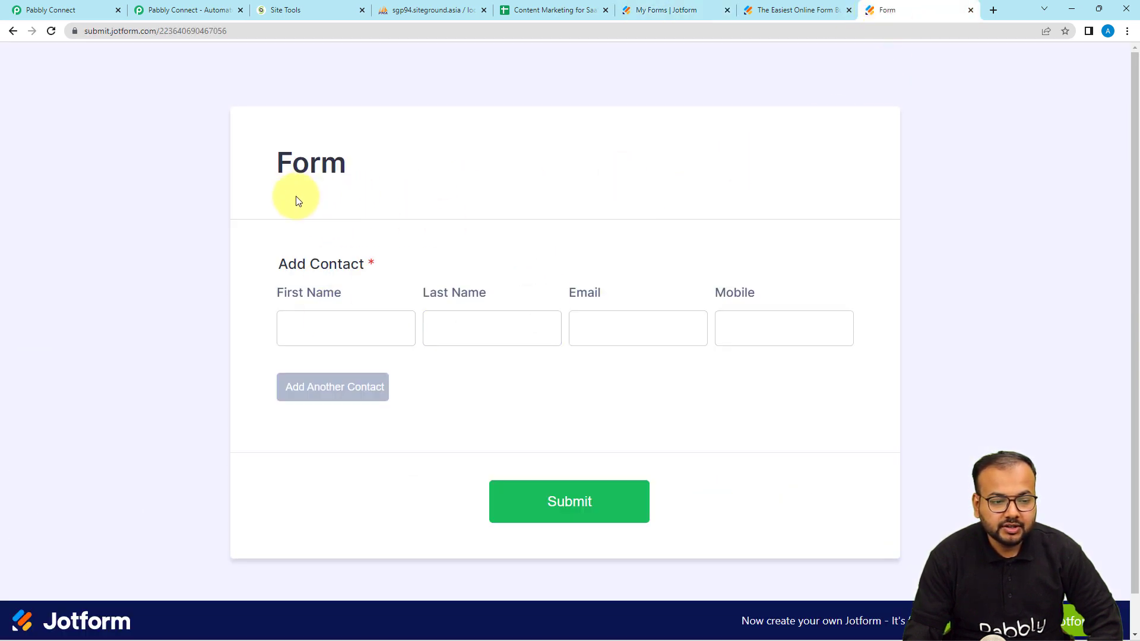
{"action": "left_click", "coordinate": [673, 12]}
{"action": "mouse_move", "coordinate": [618, 84]}
{"action": "mouse_move", "coordinate": [409, 207]}
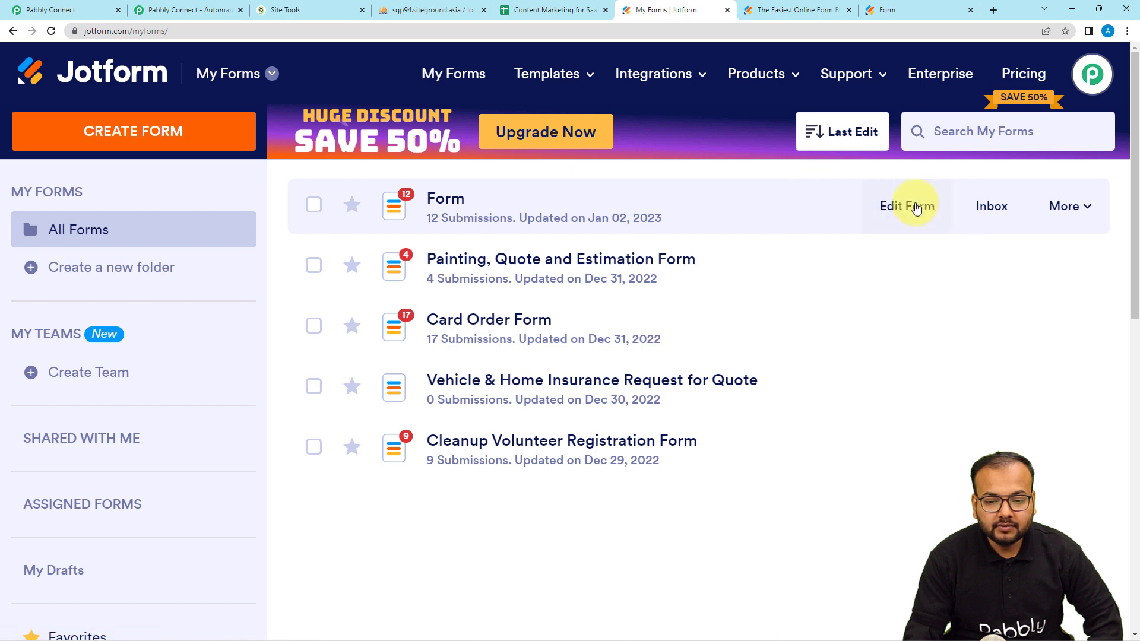
{"action": "left_click", "coordinate": [1057, 219]}
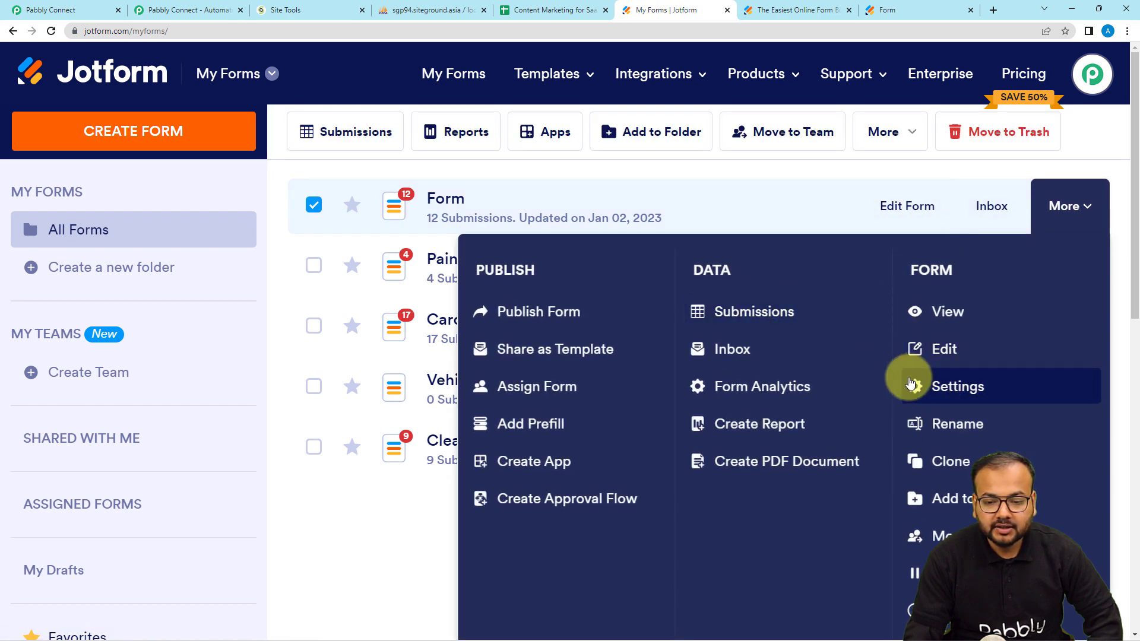
{"action": "left_click", "coordinate": [962, 392]}
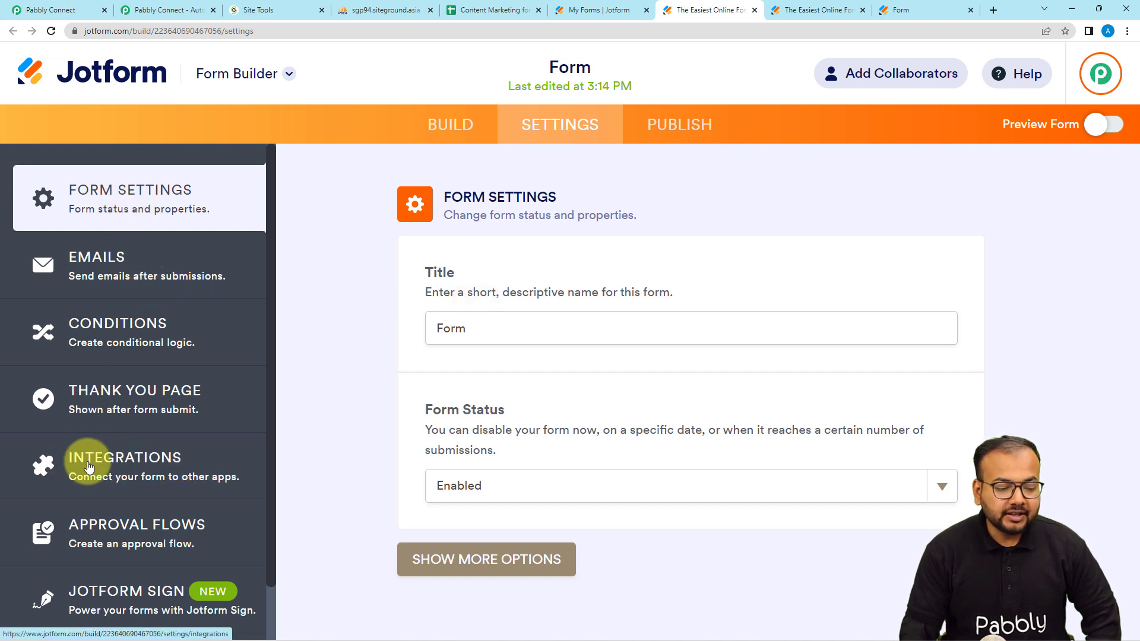
Step: Remove the form's existing WebHooks integration
{"action": "left_click", "coordinate": [110, 469]}
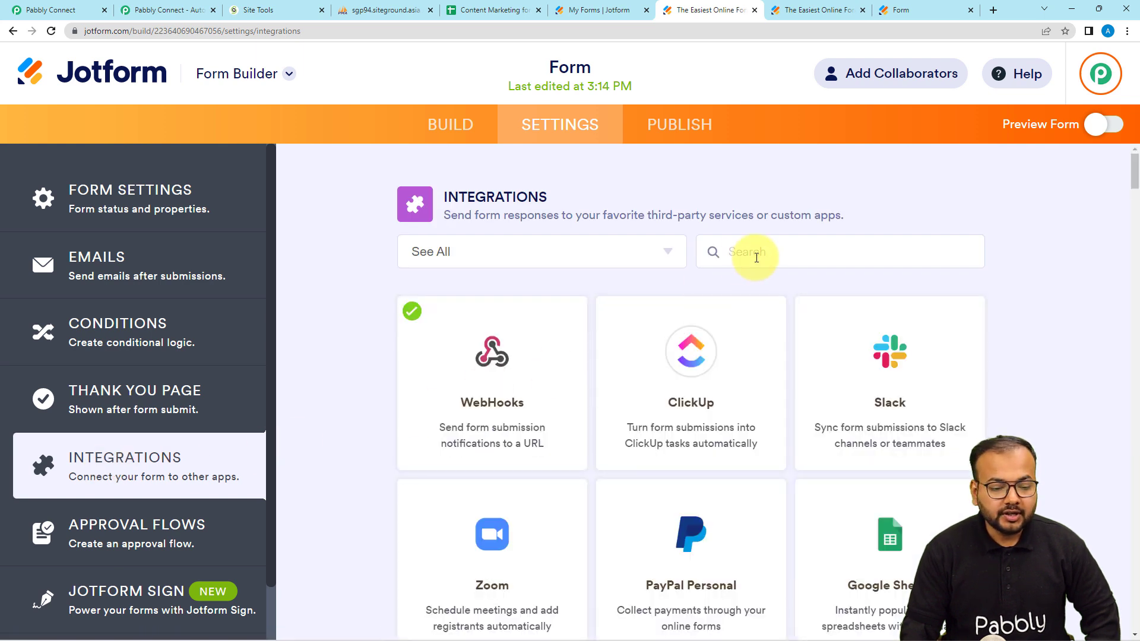
{"action": "left_click", "coordinate": [503, 425]}
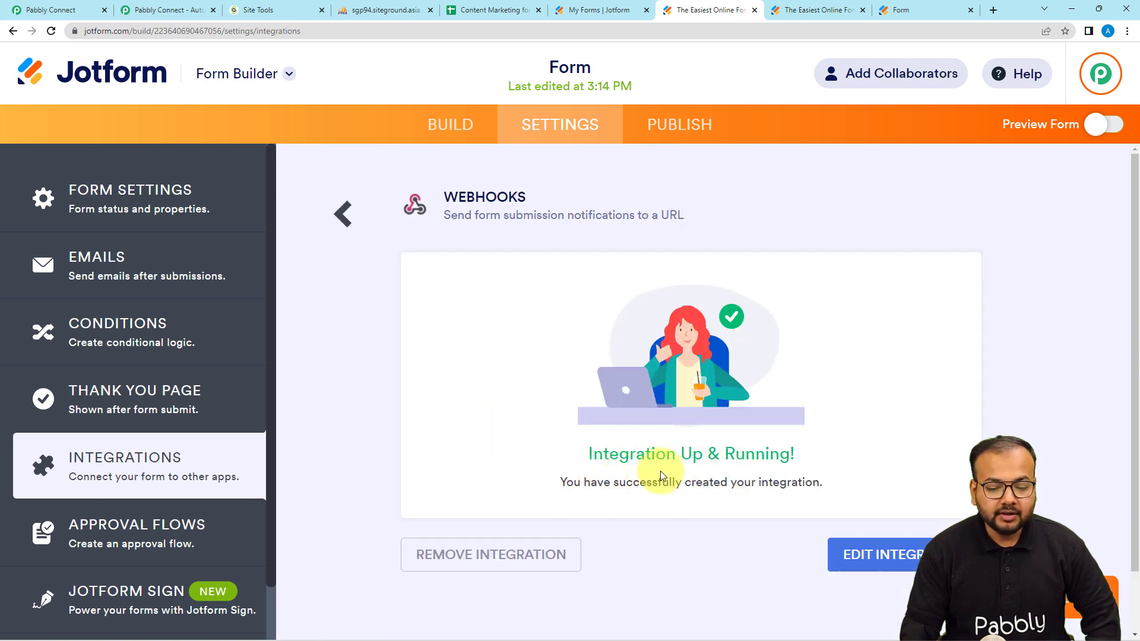
{"action": "left_click", "coordinate": [507, 558]}
{"action": "left_click", "coordinate": [731, 410]}
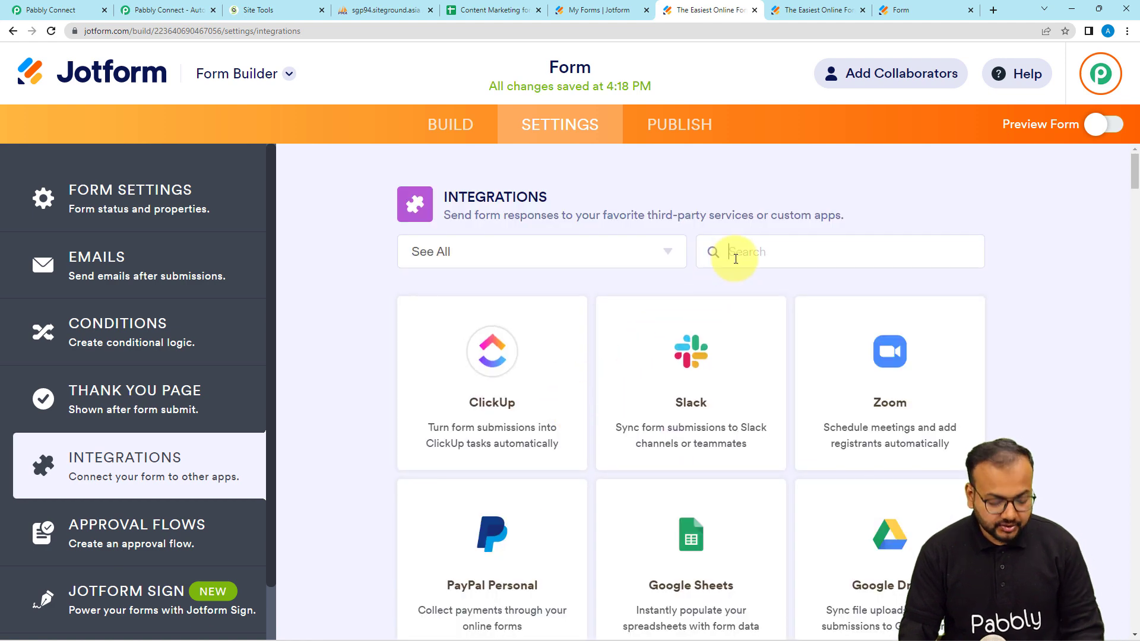
Step: Start a fresh WebHooks integration with an empty address field, then return to Pabbly
{"action": "left_click", "coordinate": [736, 259]}
{"action": "type", "text": "we"}
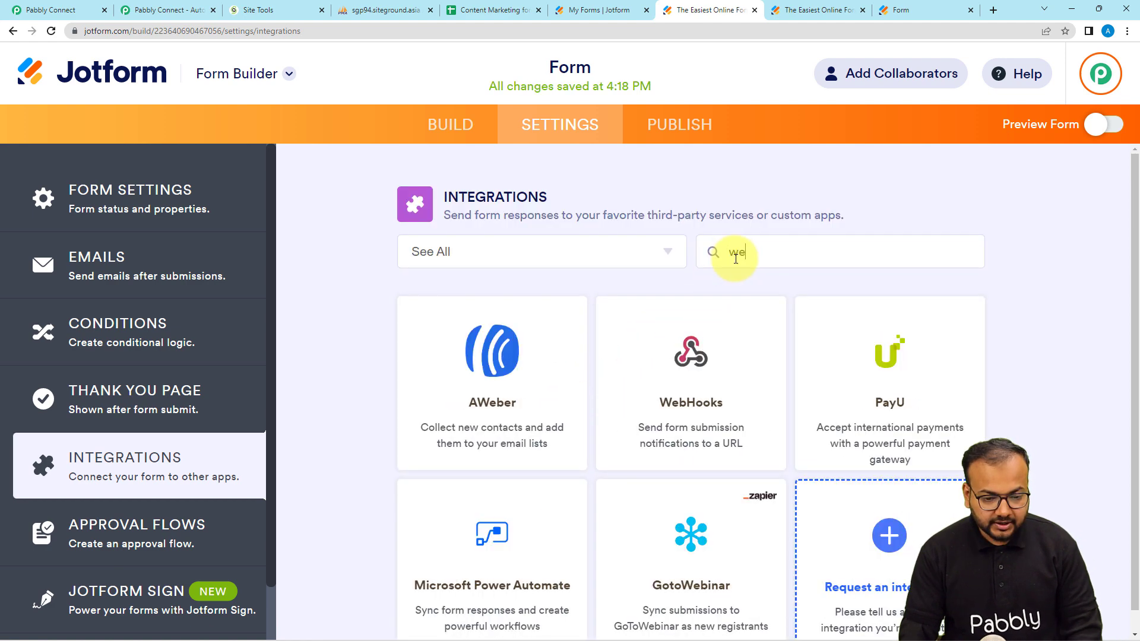
{"action": "left_click", "coordinate": [644, 399]}
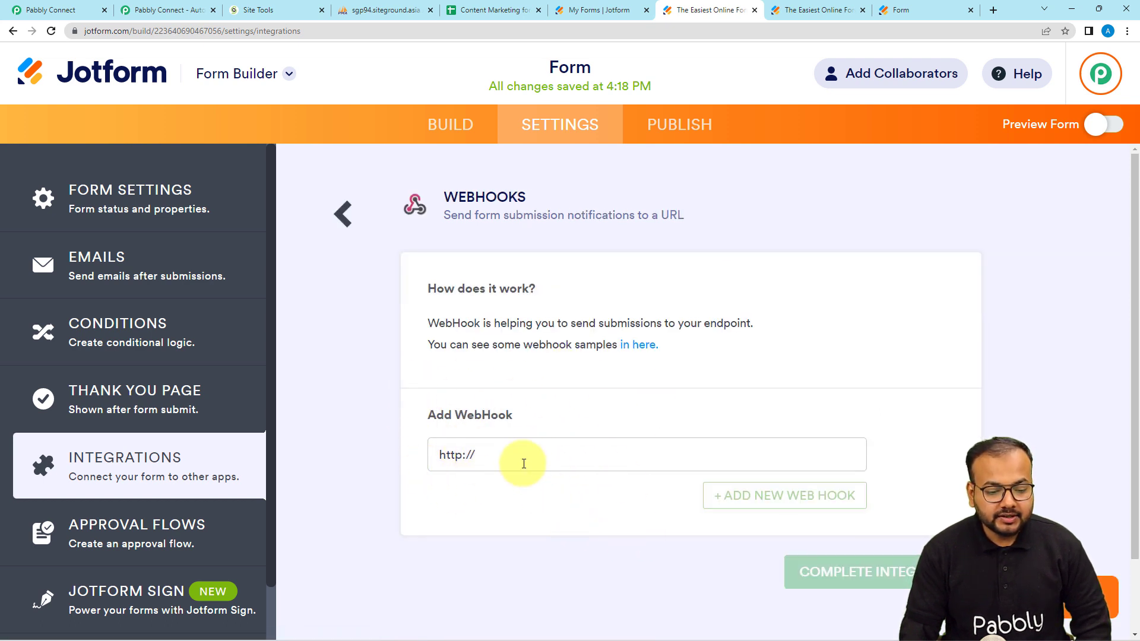
{"action": "key", "text": "BackSpace"}
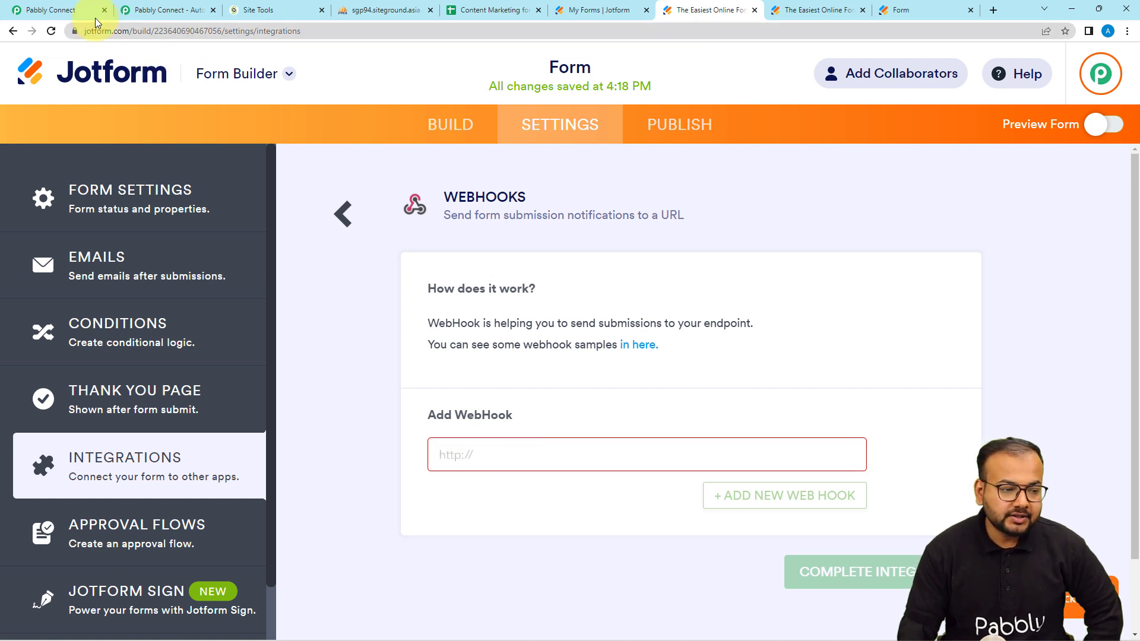
{"action": "left_click", "coordinate": [37, 10]}
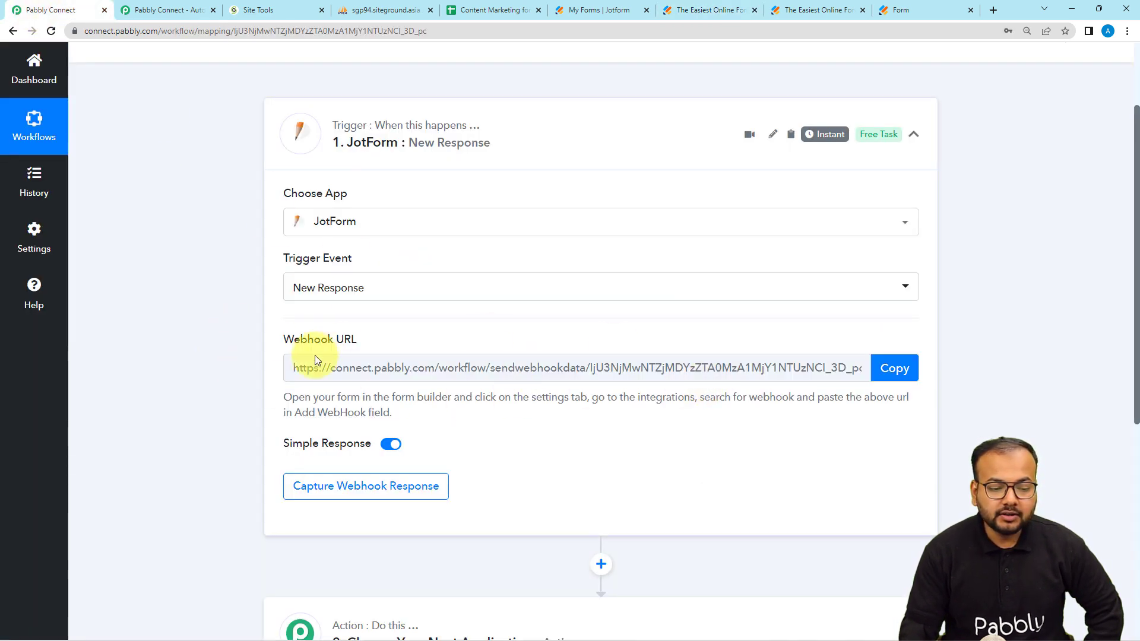
Step: Copy the Pabbly trigger's webhook URL, leaving it waiting for a webhook response
{"action": "left_click", "coordinate": [895, 368]}
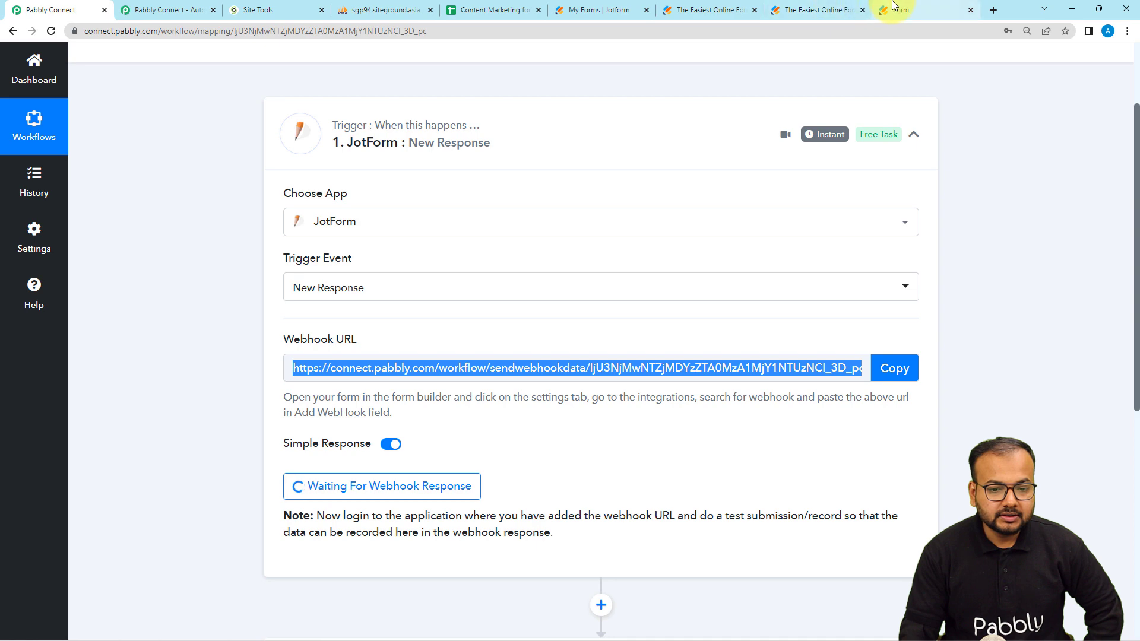
{"action": "left_click", "coordinate": [814, 9]}
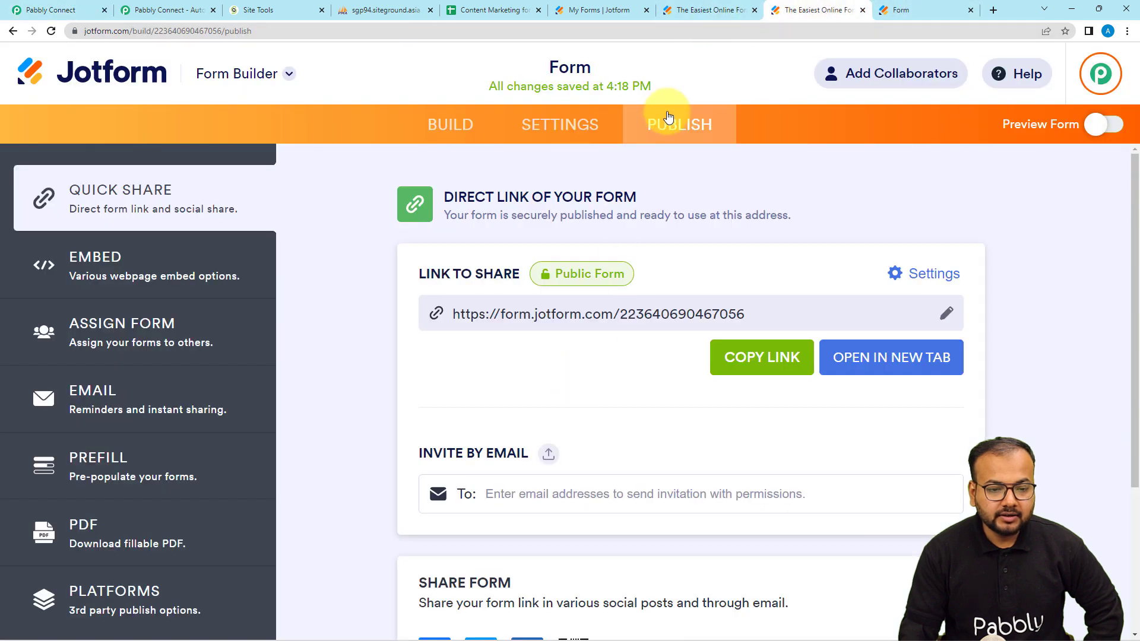
Step: Paste the Pabbly webhook URL into Jotform's WebHooks integration and complete it
{"action": "left_click", "coordinate": [685, 13]}
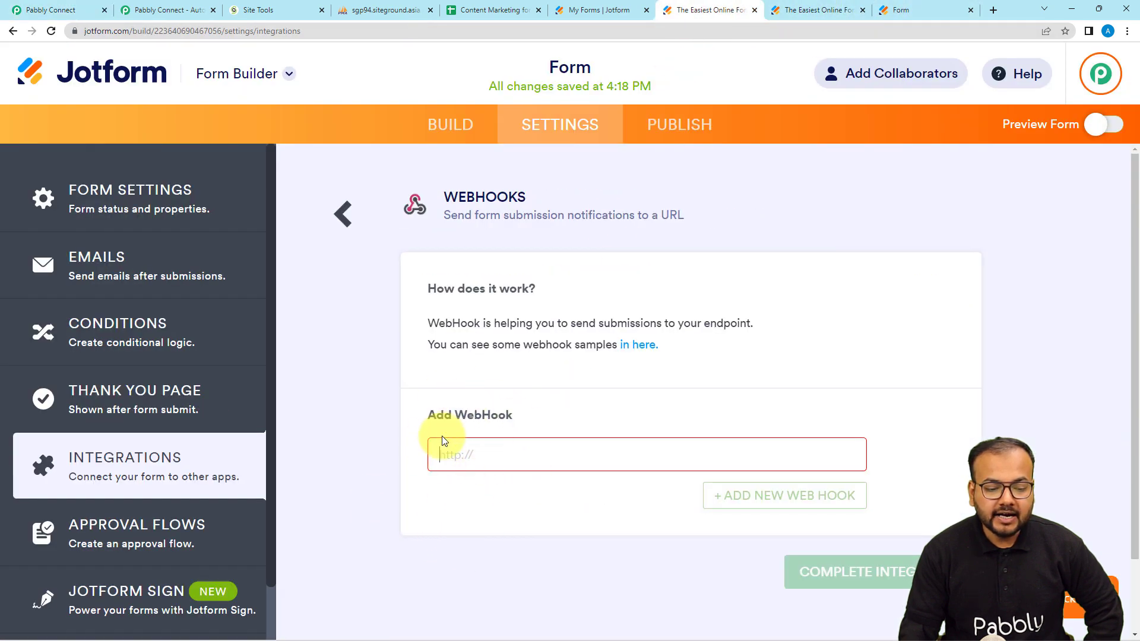
{"action": "right_click", "coordinate": [446, 457]}
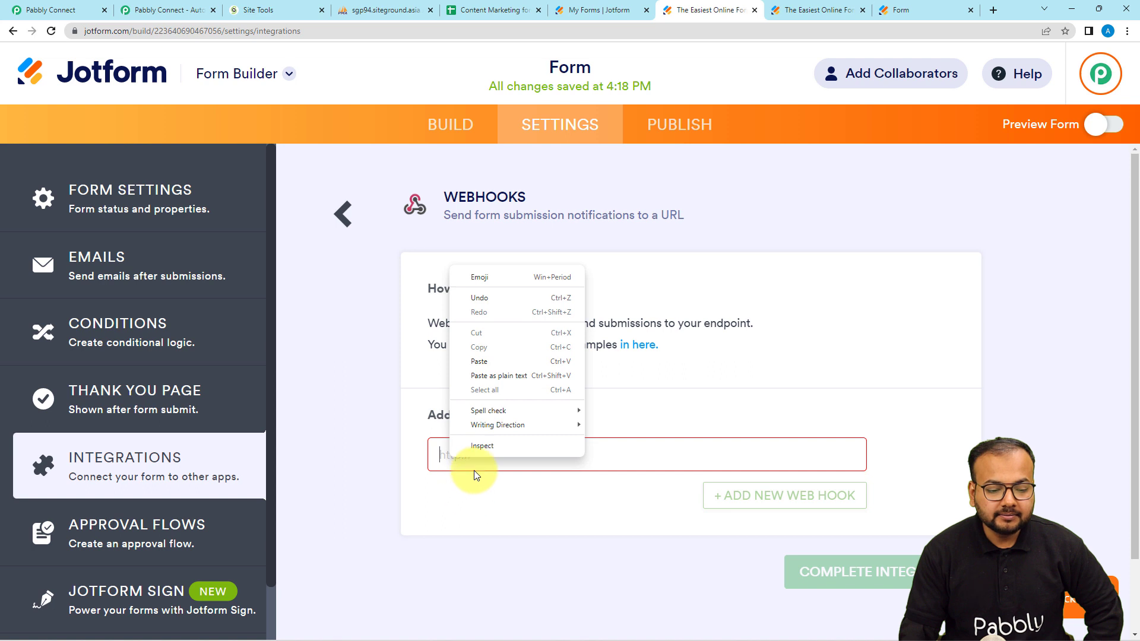
{"action": "left_click", "coordinate": [479, 375]}
{"action": "left_click", "coordinate": [825, 579]}
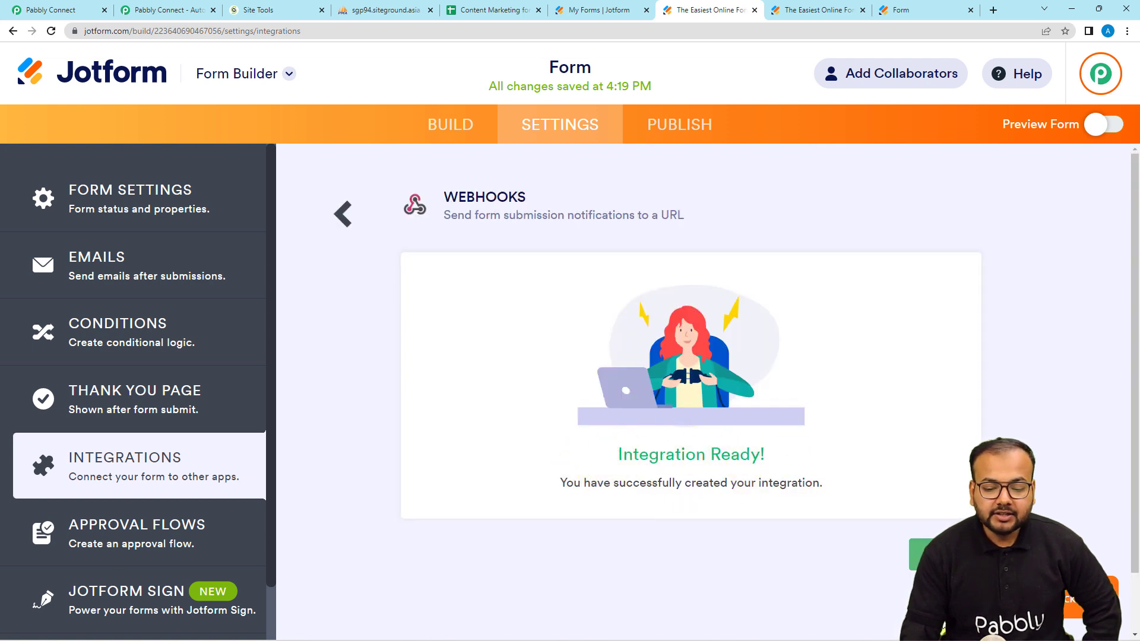
{"action": "left_click", "coordinate": [945, 555]}
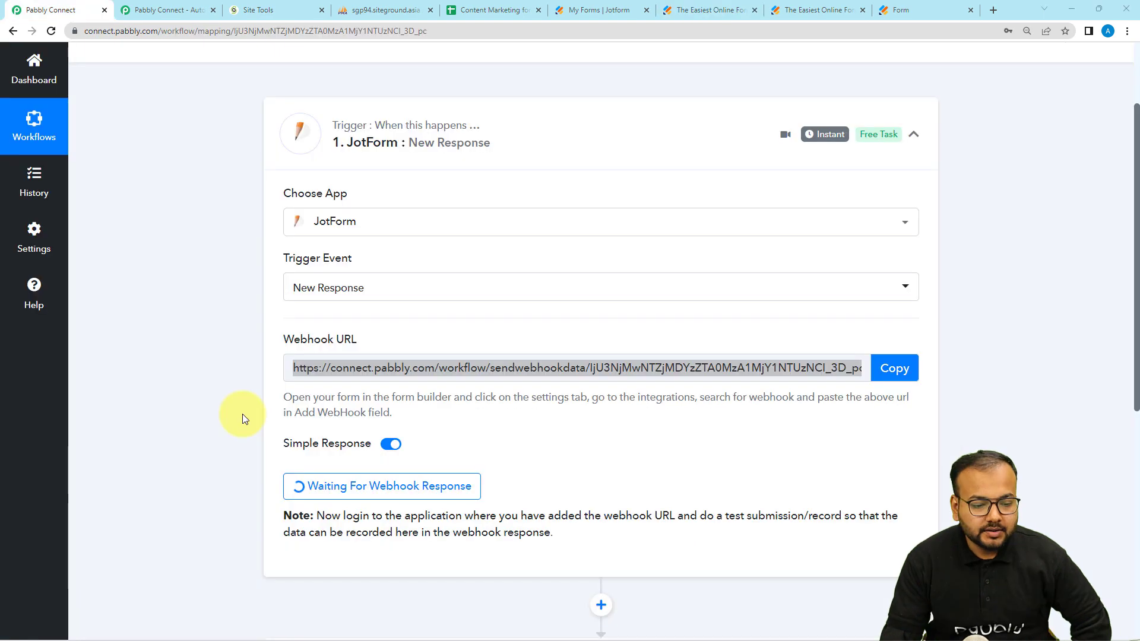
{"action": "scroll", "coordinate": [242, 414], "scroll_direction": "down", "scroll_amount": 1}
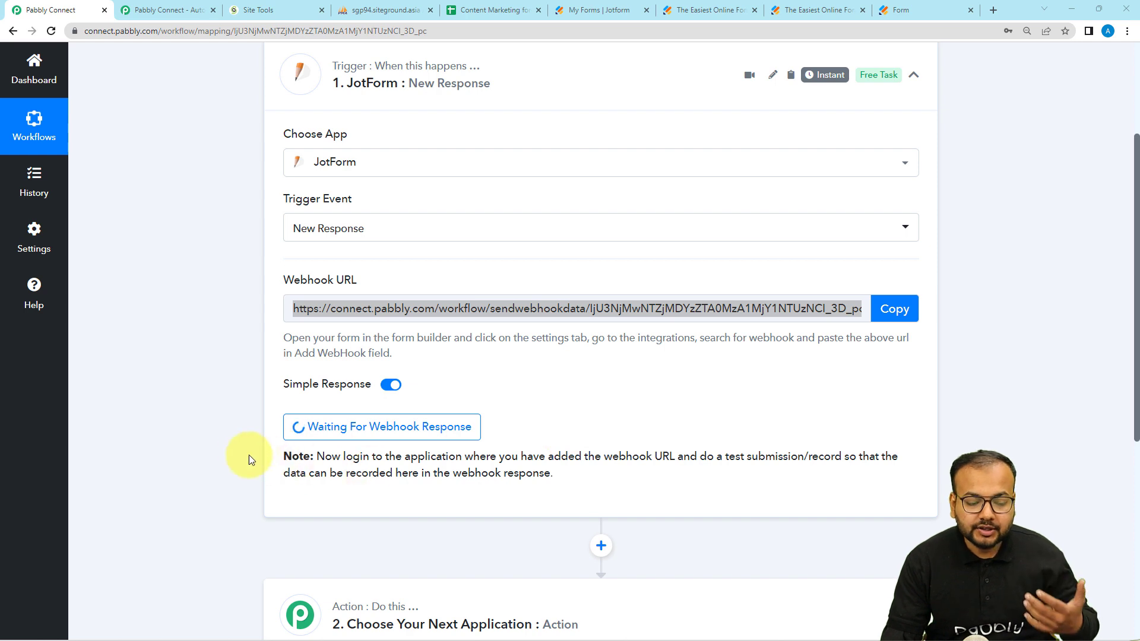
{"action": "scroll", "coordinate": [241, 448], "scroll_direction": "down", "scroll_amount": 2}
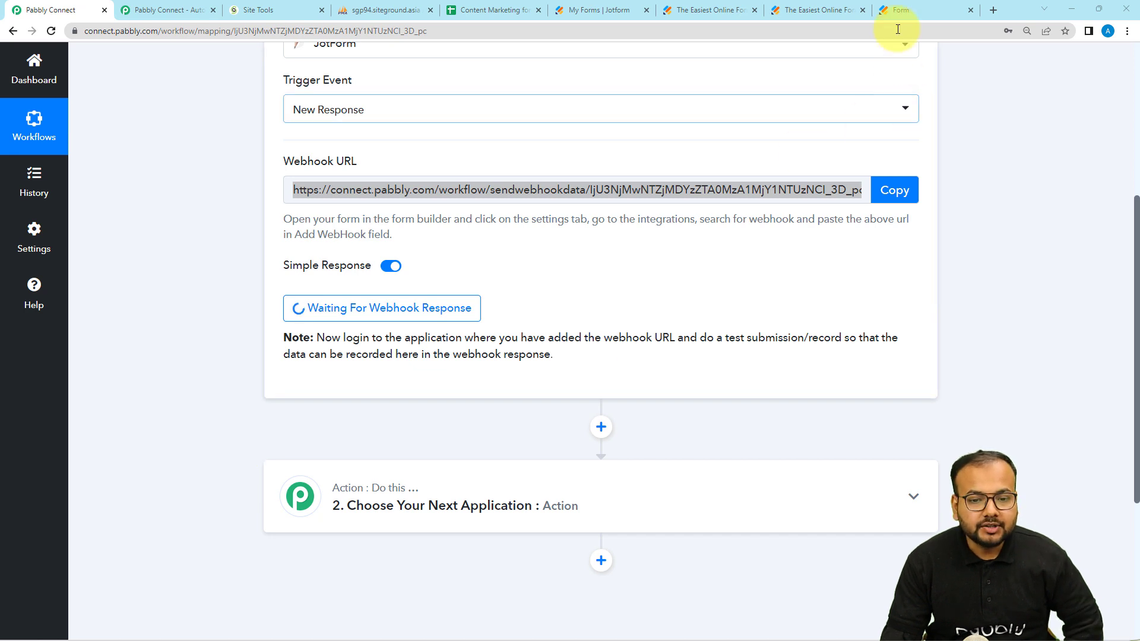
Step: Fill the first contact row as 'testing one' with an email and mobile number
{"action": "left_click", "coordinate": [901, 11]}
{"action": "left_click", "coordinate": [350, 340]}
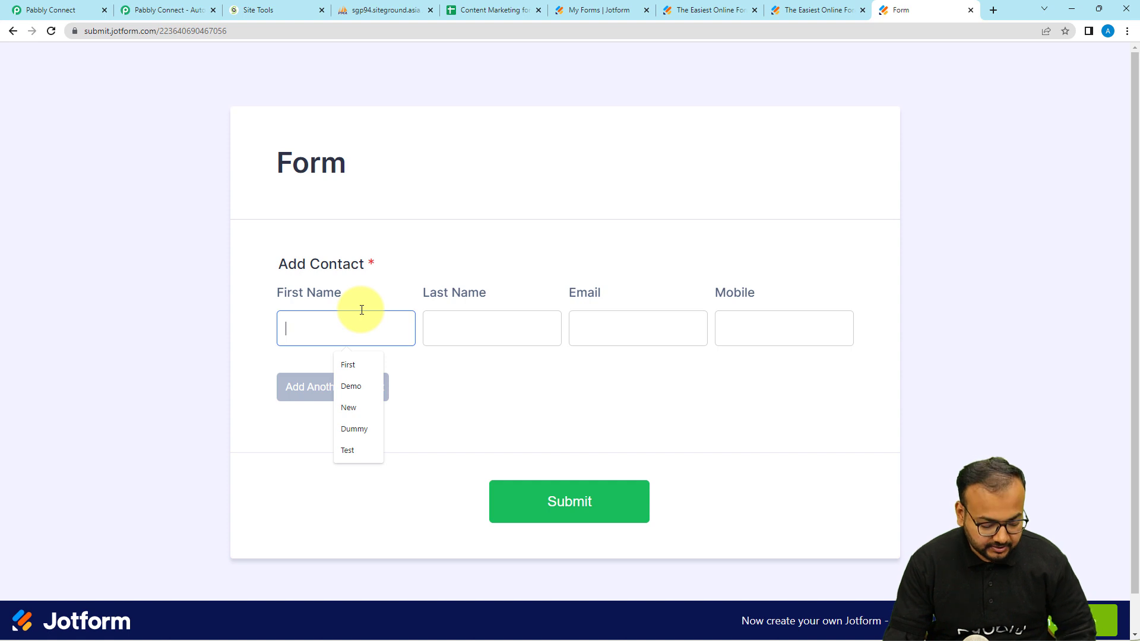
{"action": "type", "text": "tes"}
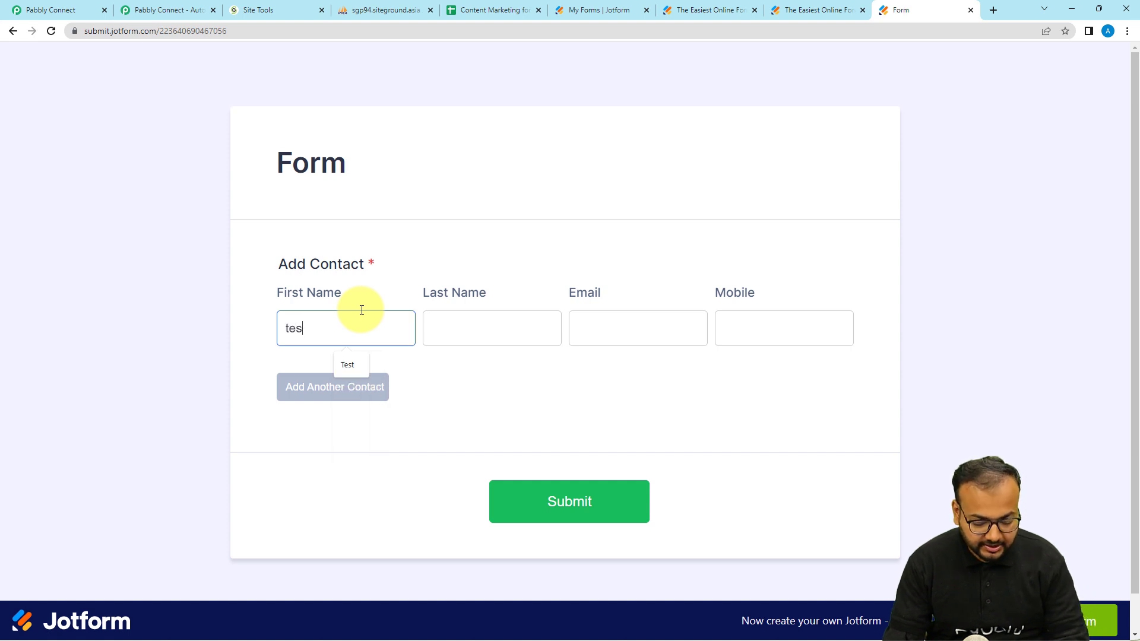
{"action": "type", "text": "ting"}
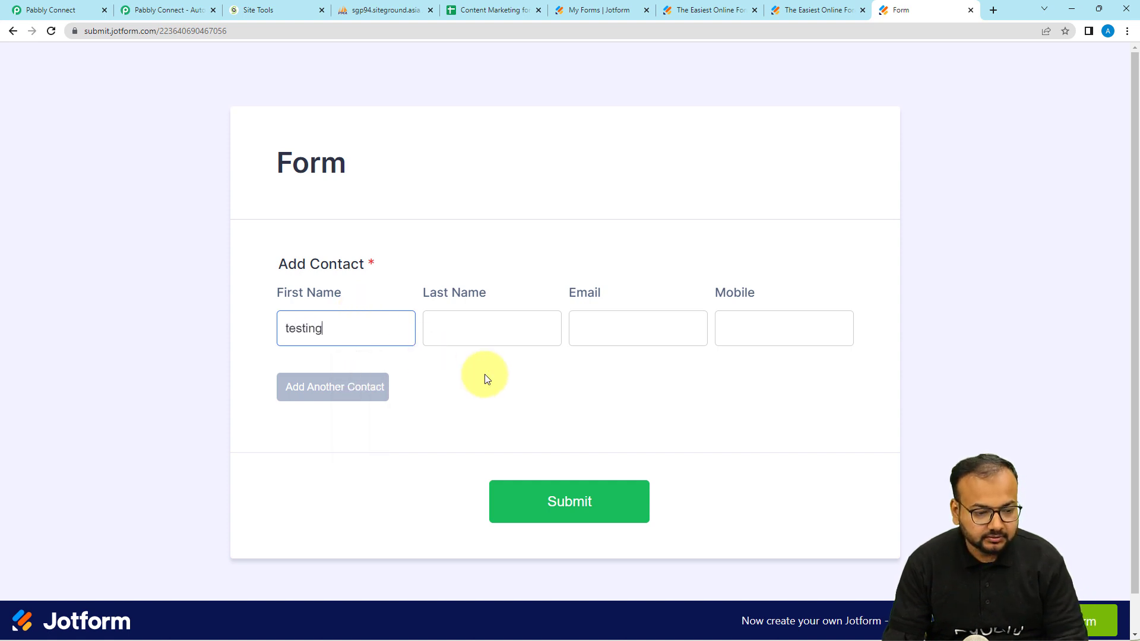
{"action": "left_click", "coordinate": [498, 342]}
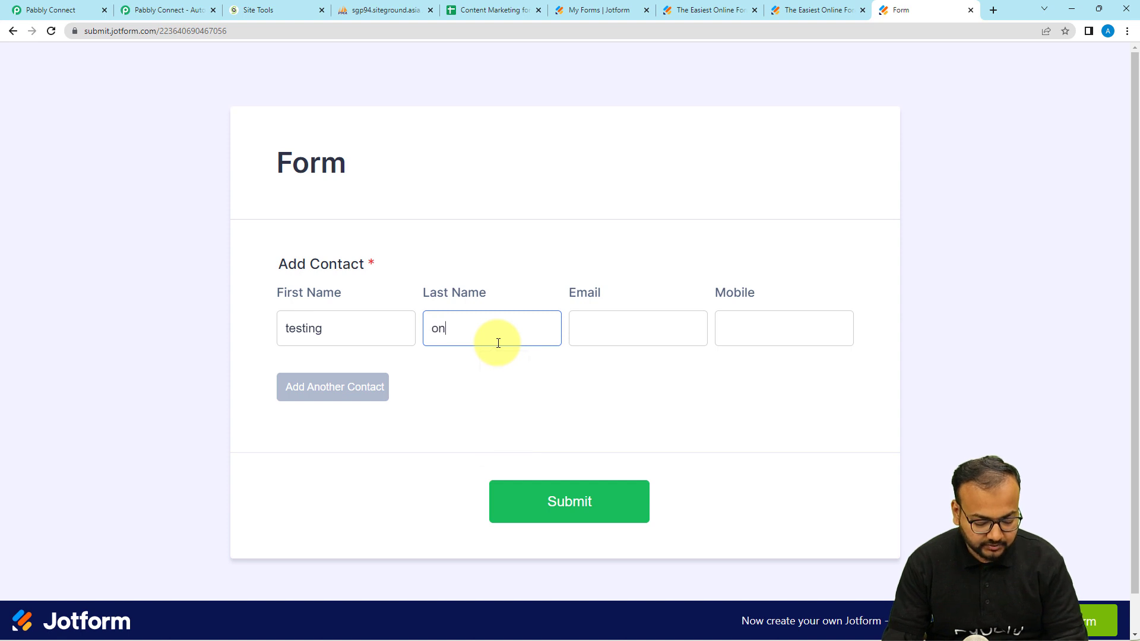
{"action": "left_click", "coordinate": [615, 337]}
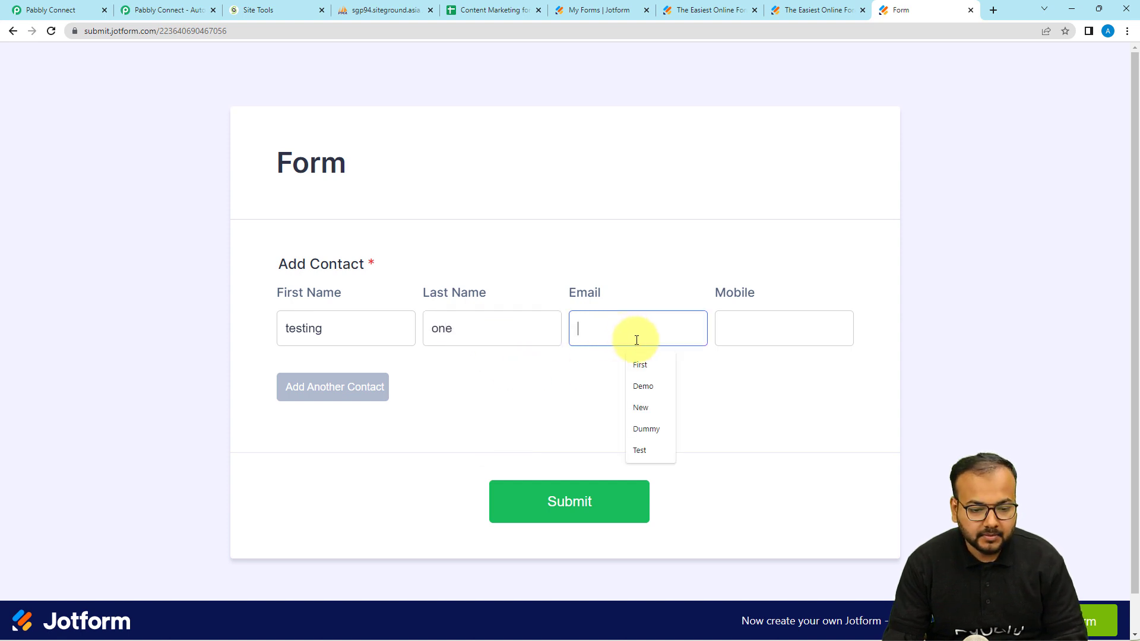
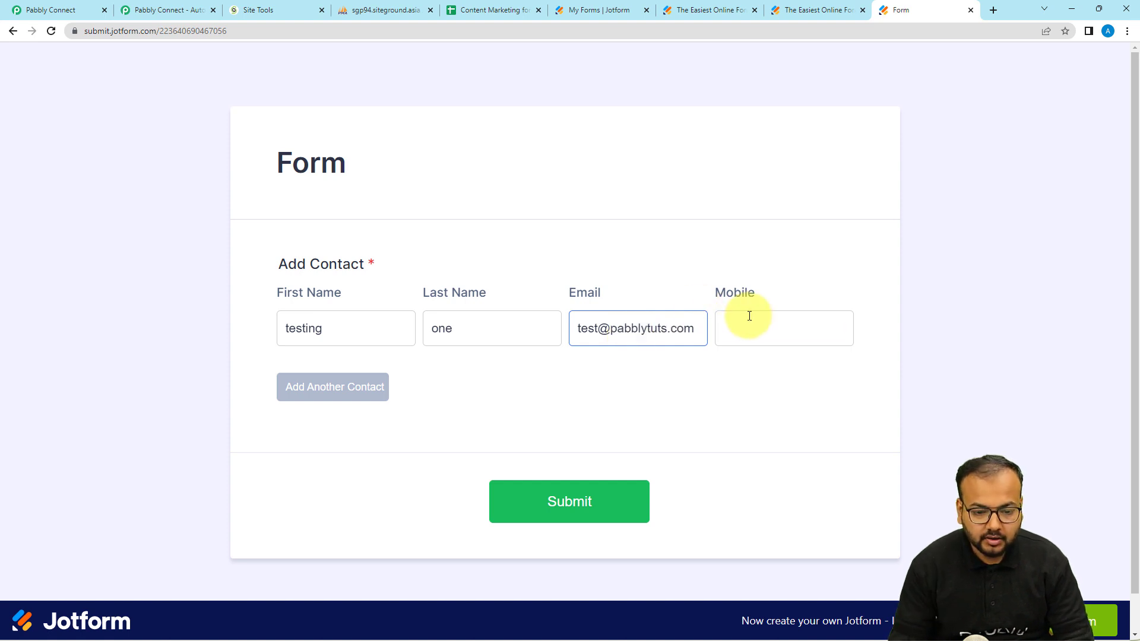
{"action": "left_click", "coordinate": [757, 334]}
{"action": "type", "text": "91XXXXXXXXX"}
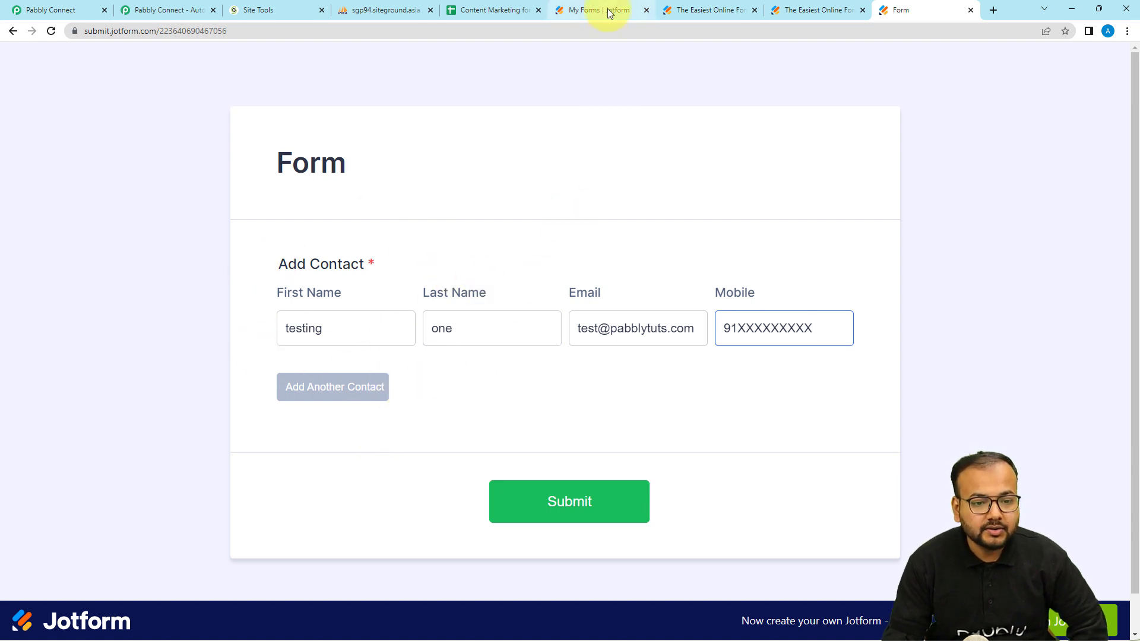
{"action": "left_click", "coordinate": [672, 10]}
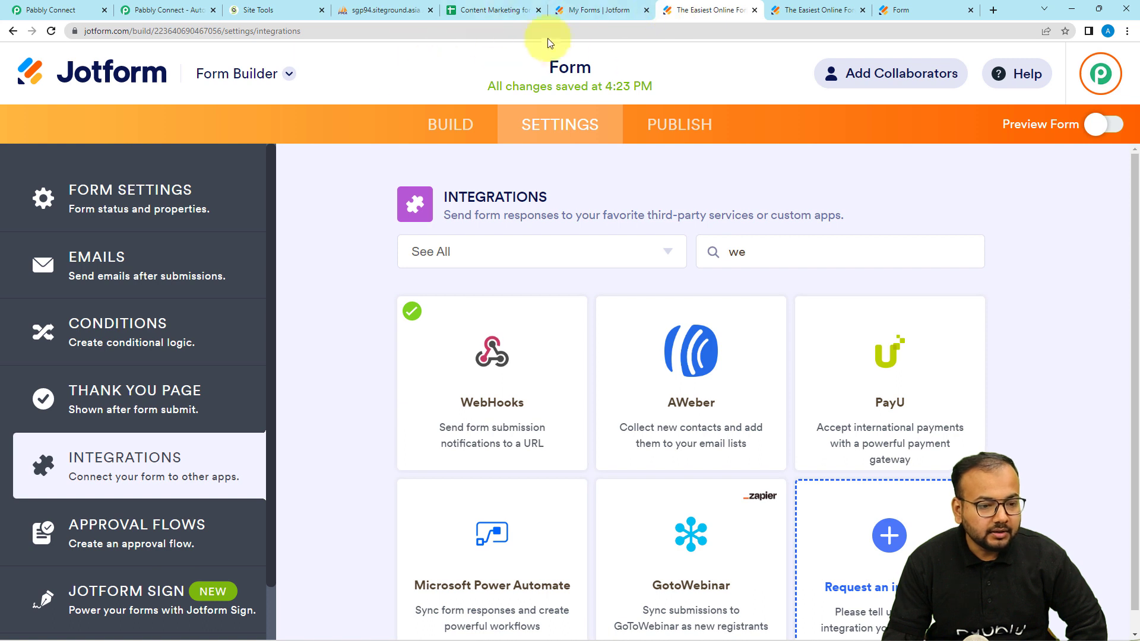
Step: Browse the form builder's widget list, then return to the filled-in live form
{"action": "left_click", "coordinate": [453, 123]}
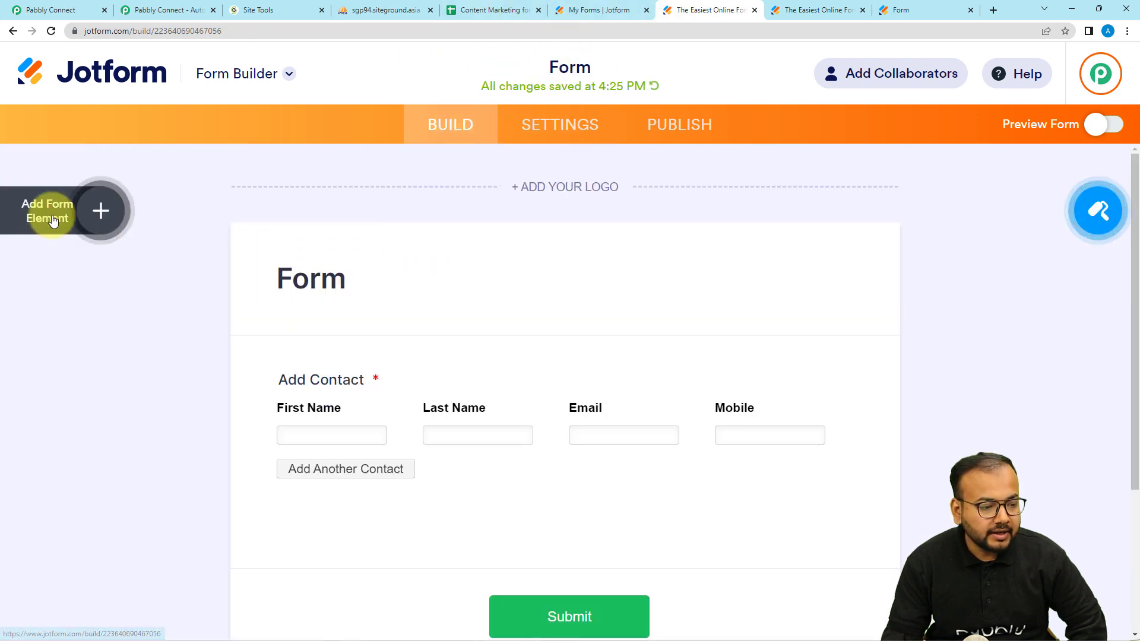
{"action": "left_click", "coordinate": [54, 217]}
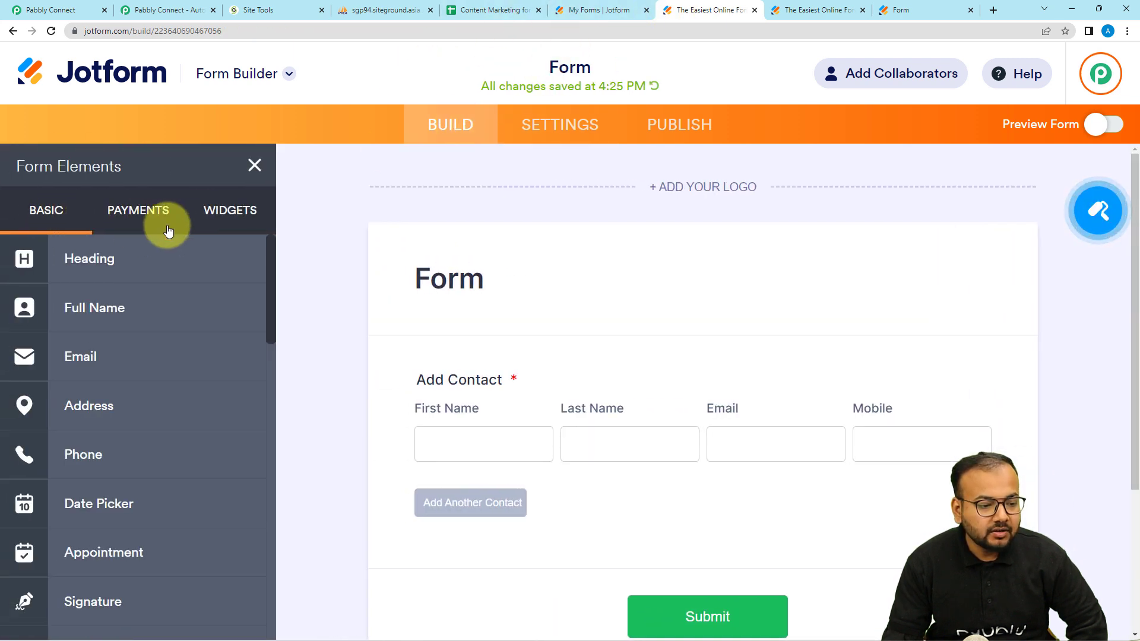
{"action": "left_click", "coordinate": [240, 213]}
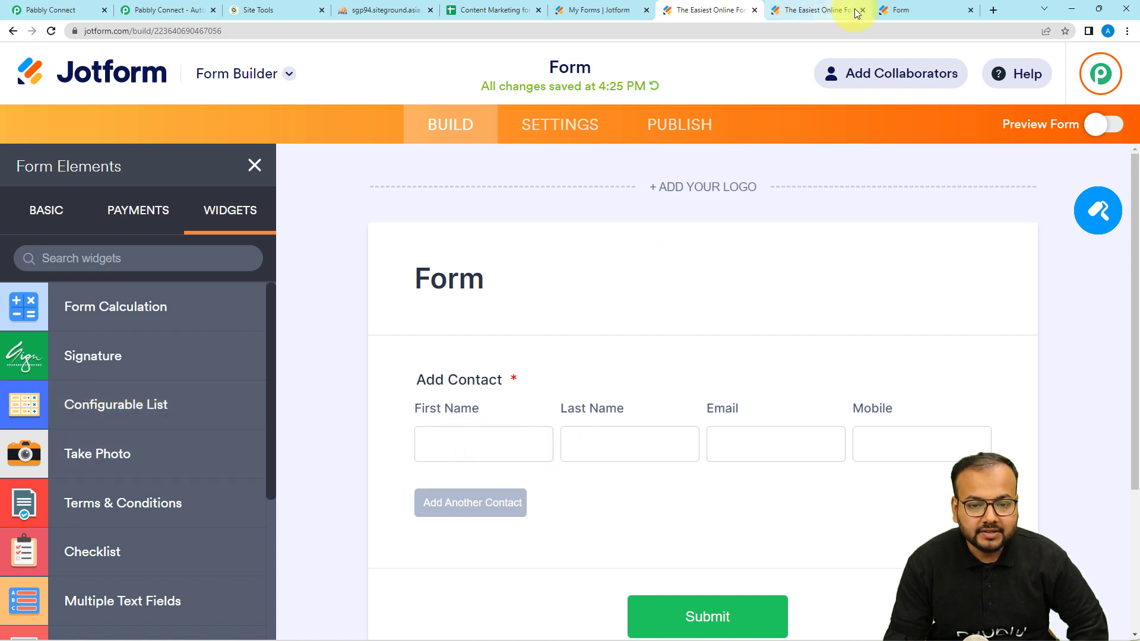
{"action": "left_click", "coordinate": [891, 10]}
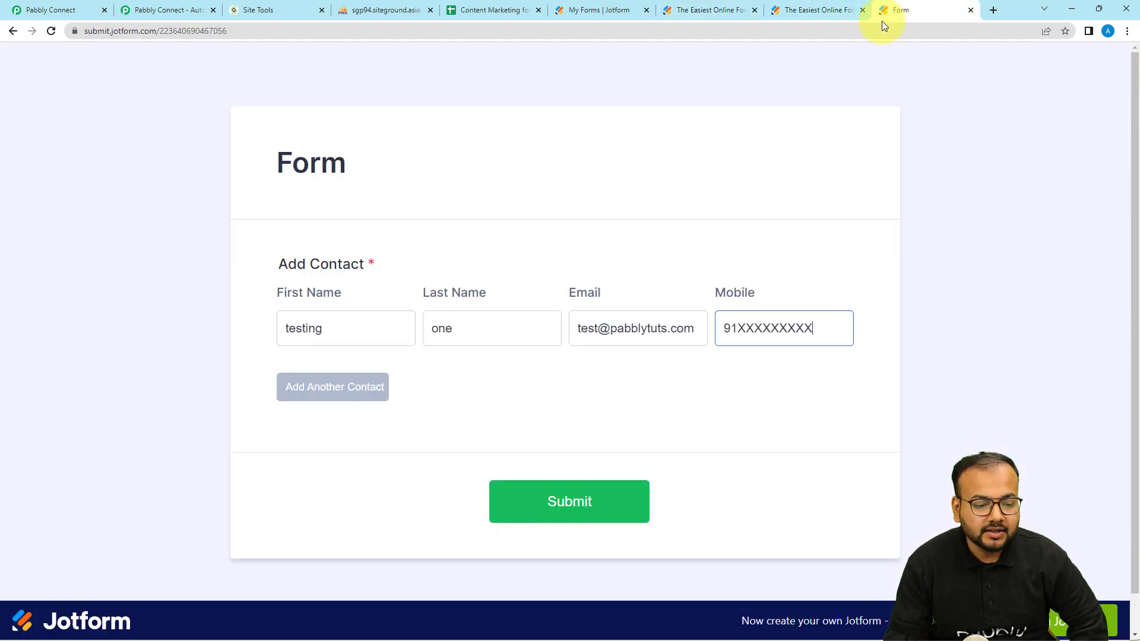
Step: Add a second contact row filled as 'tesing two' with its own email and mobile
{"action": "left_click", "coordinate": [325, 390]}
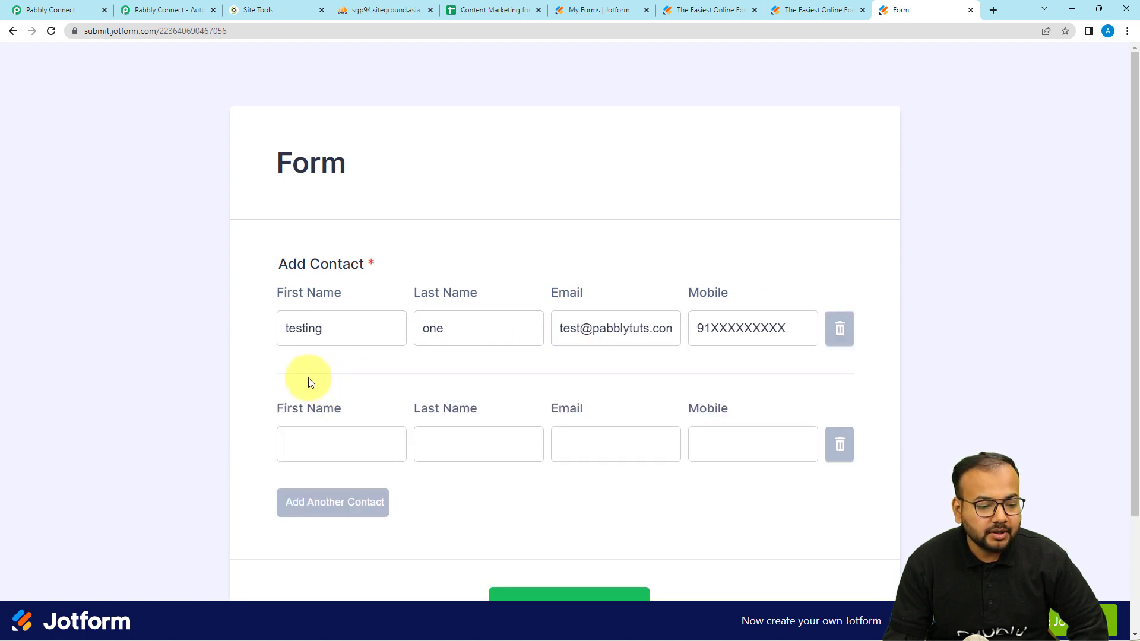
{"action": "scroll", "coordinate": [267, 394], "scroll_direction": "down", "scroll_amount": 1}
{"action": "left_click", "coordinate": [325, 389]}
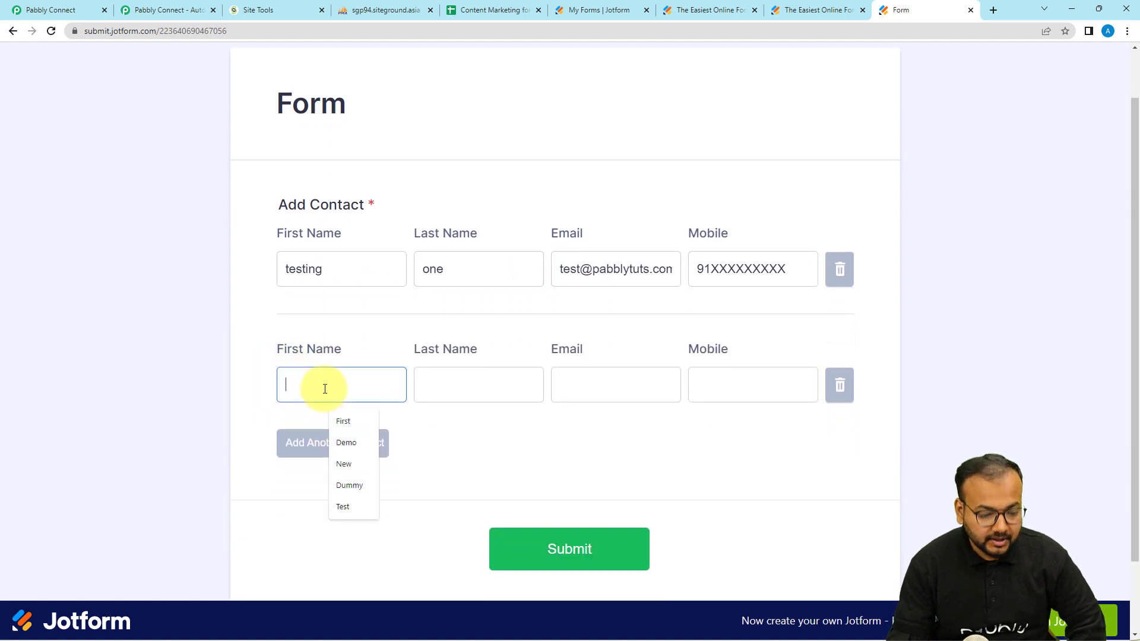
{"action": "type", "text": "T"}
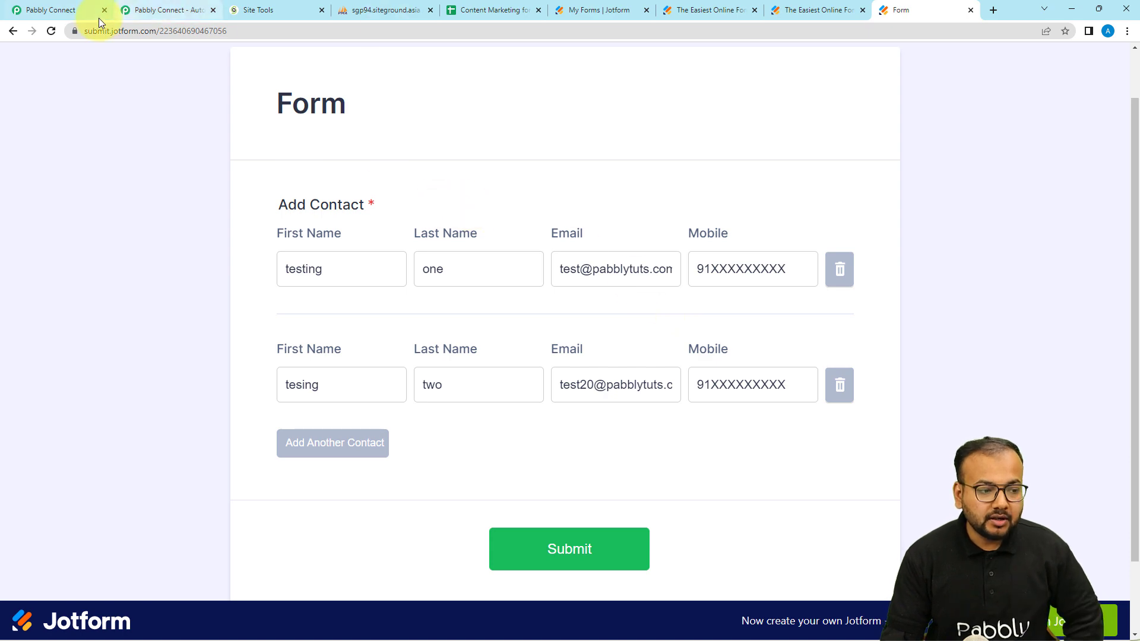
Step: Turn off Pabbly Connect's Simple Response option
{"action": "left_click", "coordinate": [64, 11]}
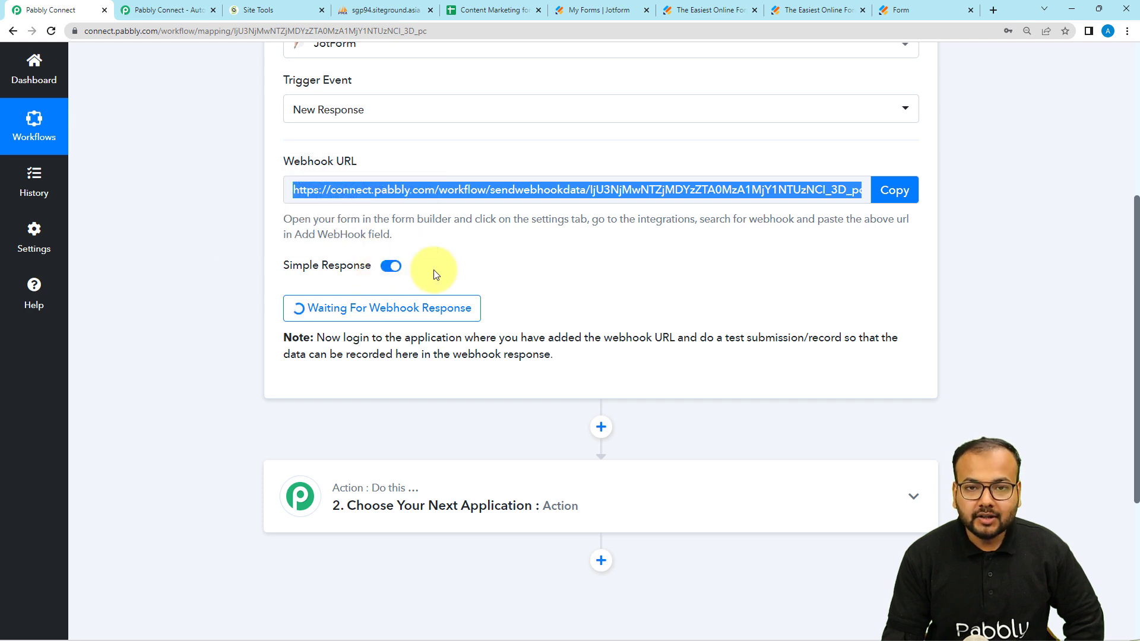
{"action": "left_click", "coordinate": [389, 267]}
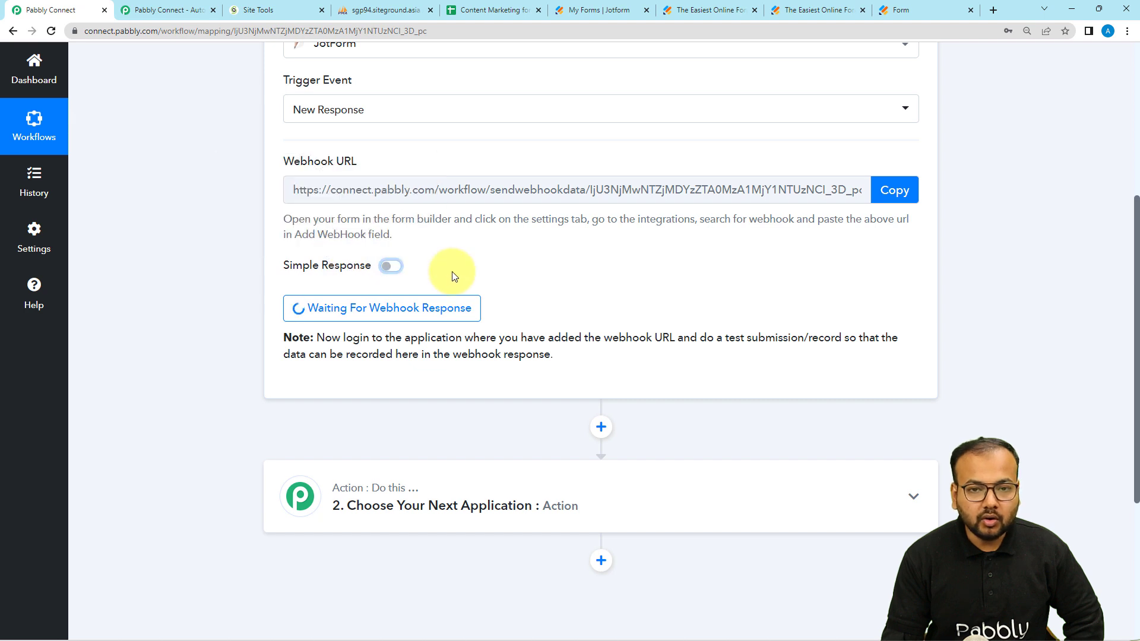
{"action": "left_click", "coordinate": [913, 8]}
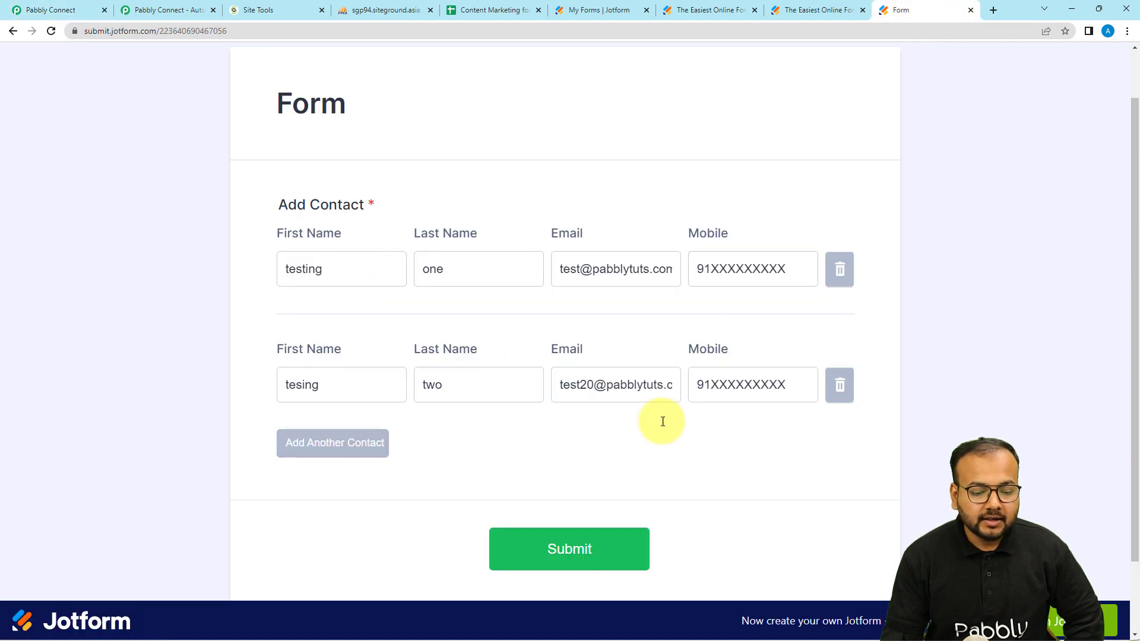
Step: Submit the Jotform form with both contacts and view the captured response in Pabbly
{"action": "left_click", "coordinate": [601, 546]}
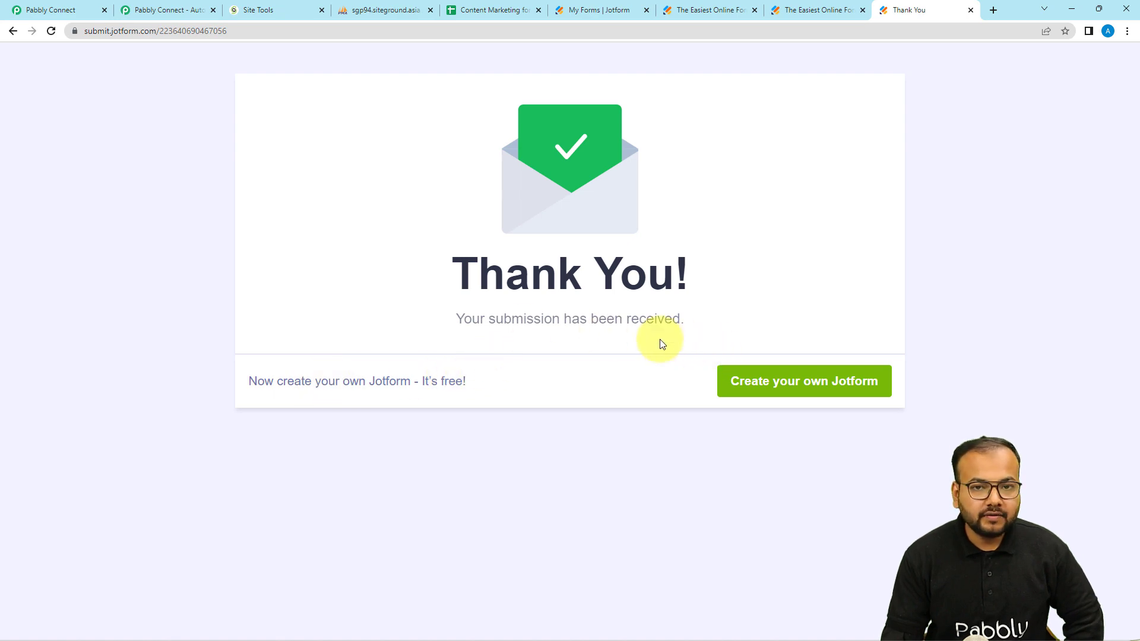
{"action": "left_click", "coordinate": [82, 9]}
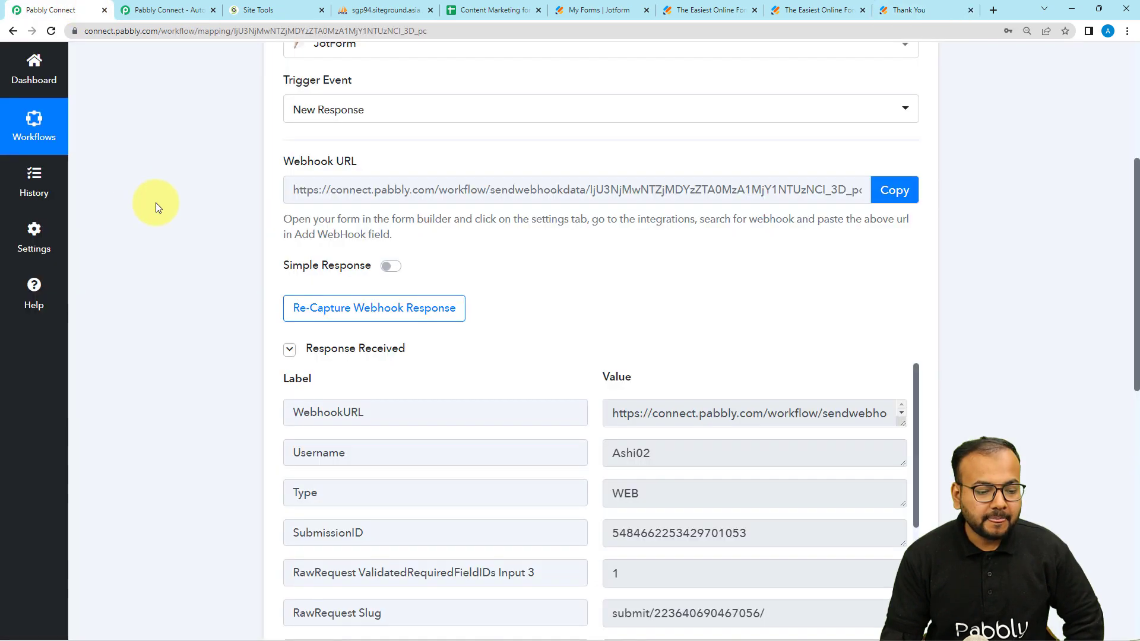
Step: Stretch the RawRequest Q3 TypeA box taller so both test contacts' details are readable
{"action": "scroll", "coordinate": [223, 273], "scroll_direction": "down", "scroll_amount": 2}
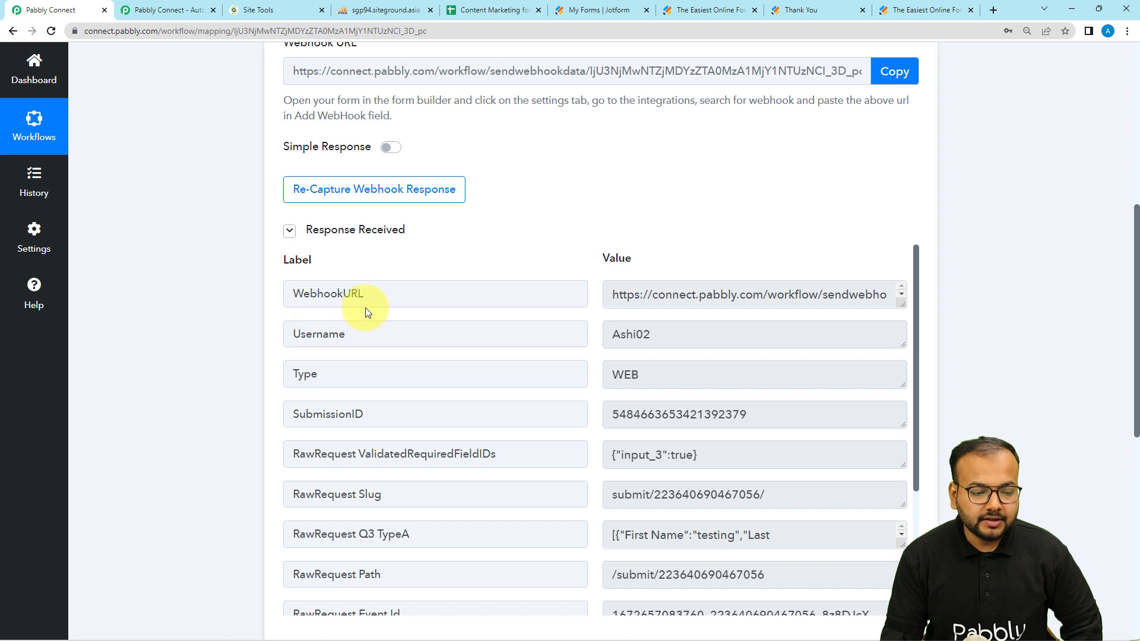
{"action": "scroll", "coordinate": [333, 339], "scroll_direction": "down", "scroll_amount": 1}
{"action": "scroll", "coordinate": [215, 335], "scroll_direction": "down", "scroll_amount": 2}
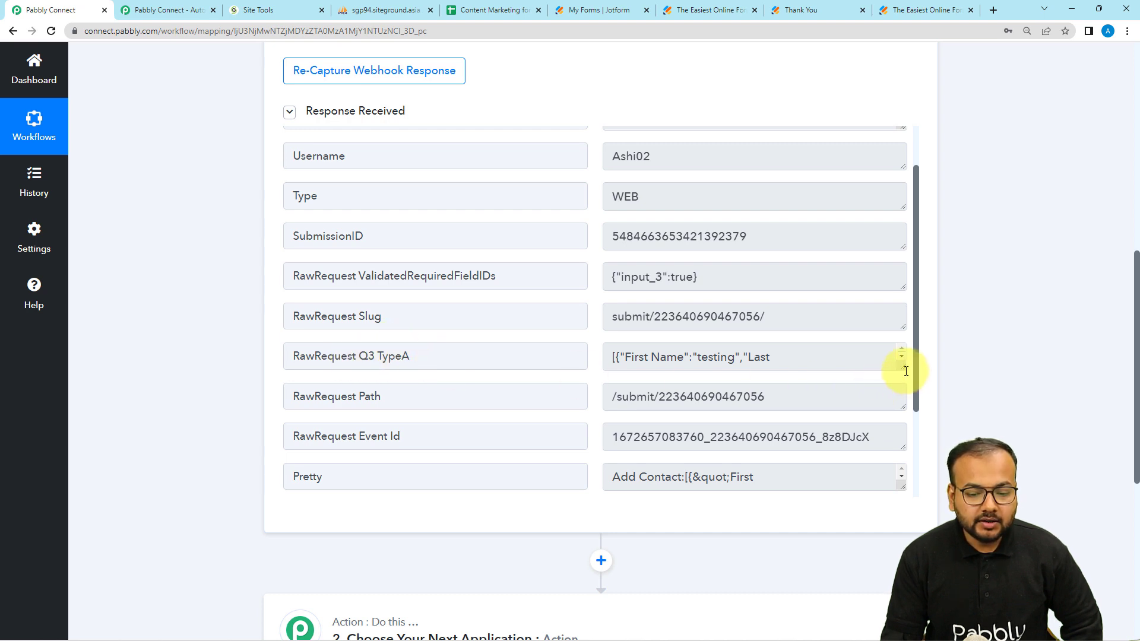
{"action": "left_click_drag", "start_coordinate": [900, 367], "coordinate": [898, 486]}
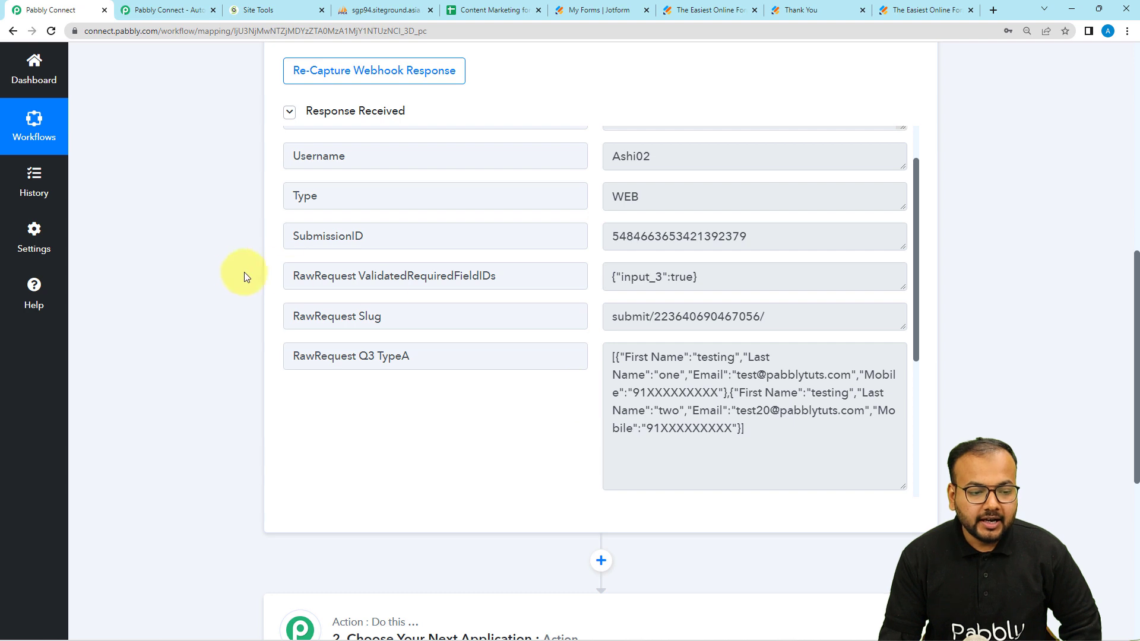
{"action": "scroll", "coordinate": [255, 278], "scroll_direction": "up", "scroll_amount": 4}
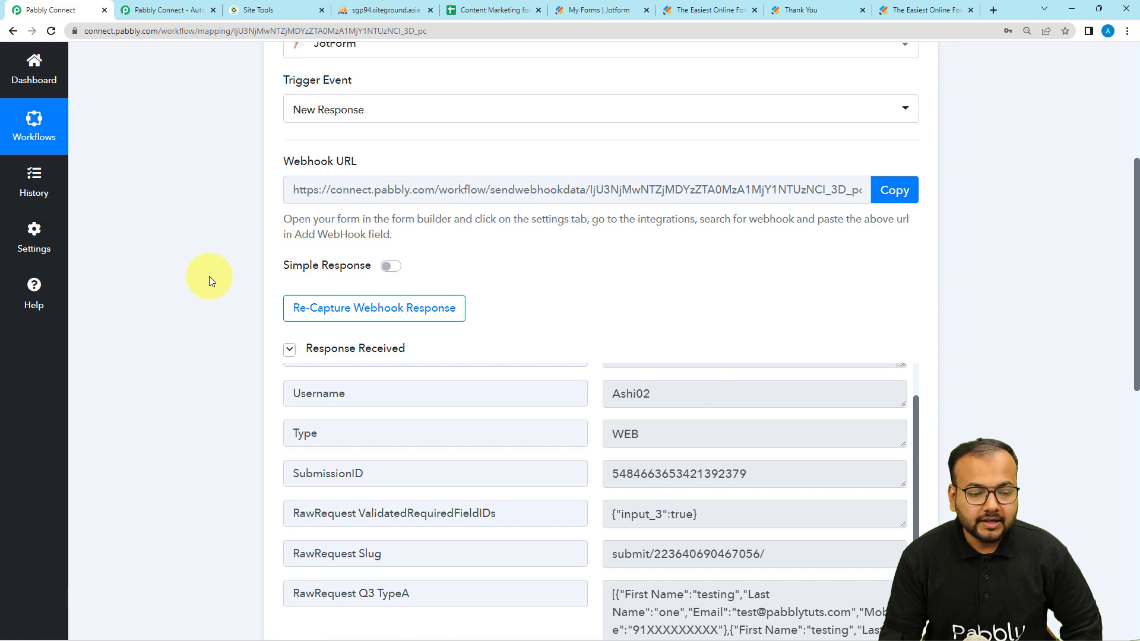
{"action": "scroll", "coordinate": [266, 294], "scroll_direction": "down", "scroll_amount": 2}
{"action": "scroll", "coordinate": [265, 294], "scroll_direction": "down", "scroll_amount": 4}
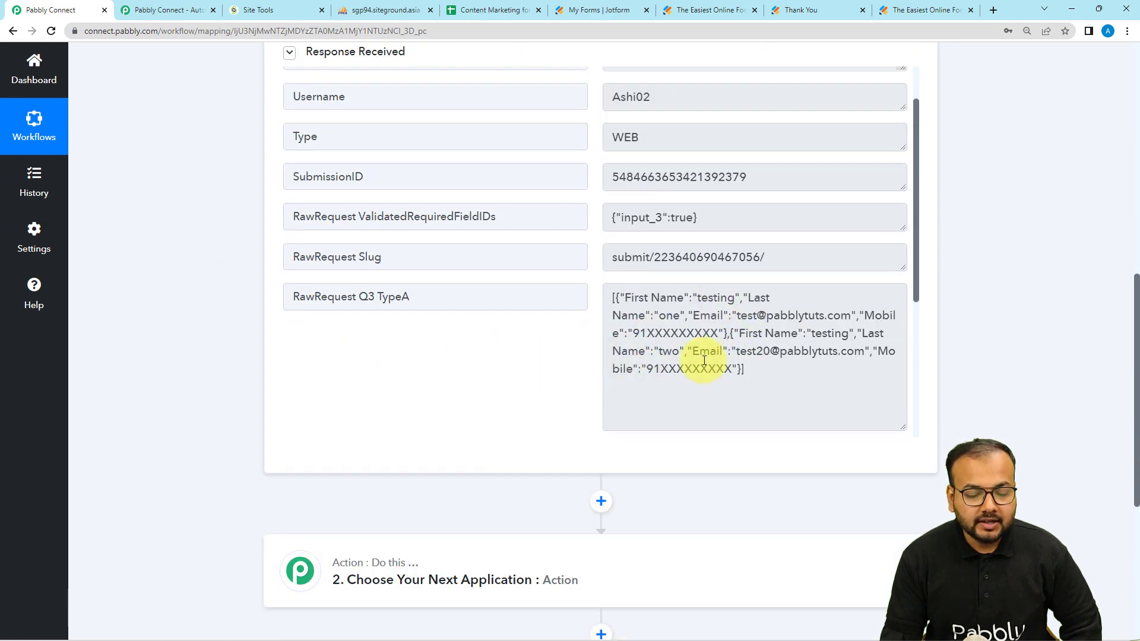
{"action": "scroll", "coordinate": [516, 350], "scroll_direction": "down", "scroll_amount": 1}
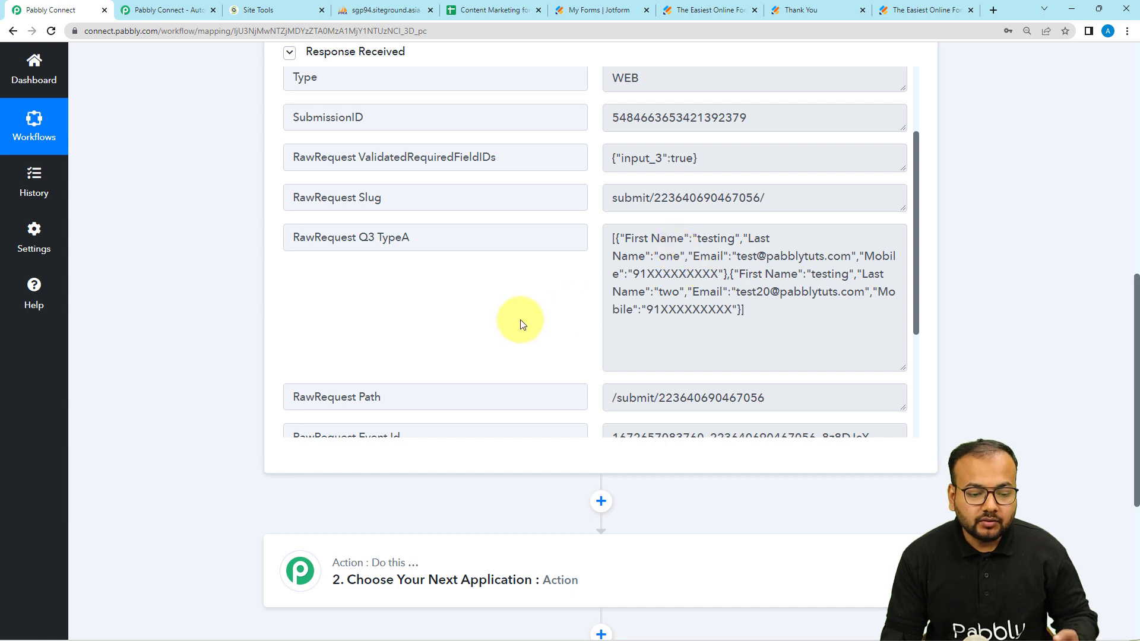
{"action": "scroll", "coordinate": [241, 321], "scroll_direction": "up", "scroll_amount": 1}
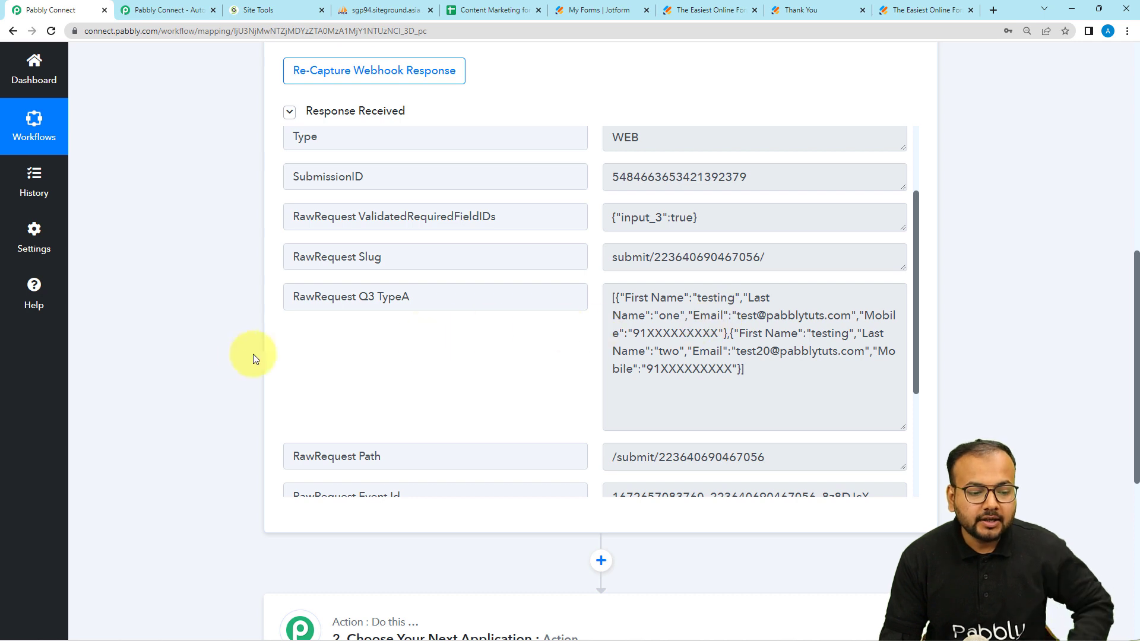
{"action": "scroll", "coordinate": [218, 357], "scroll_direction": "down", "scroll_amount": 5}
{"action": "scroll", "coordinate": [219, 358], "scroll_direction": "down", "scroll_amount": 2}
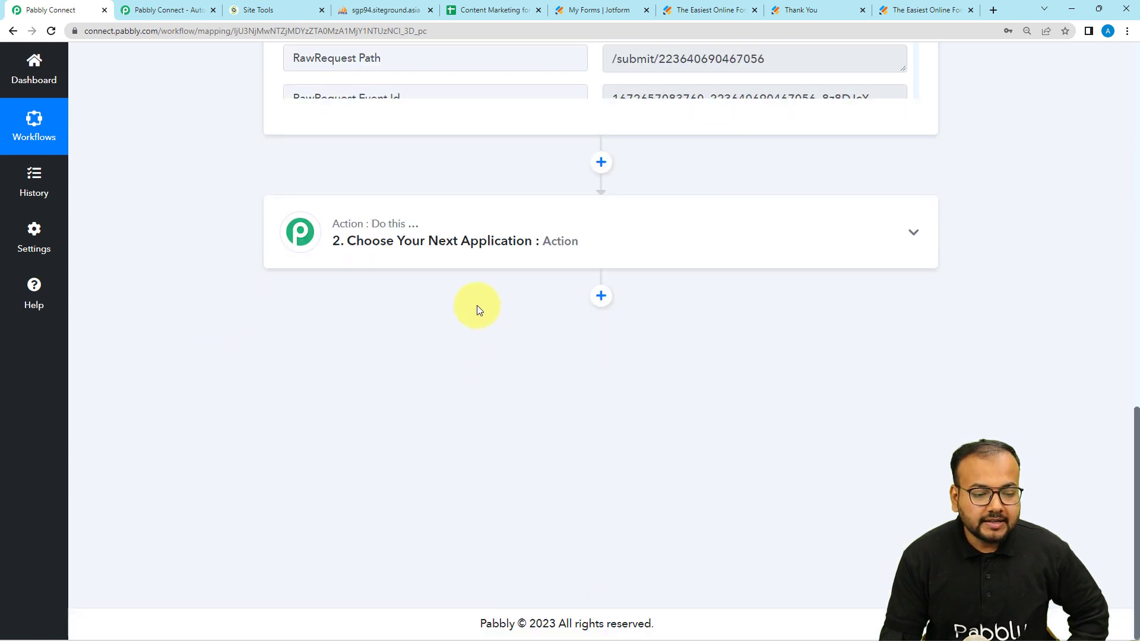
Step: Set step 2 'Choose Your Next Application' to the Iterator by Pabbly app
{"action": "left_click", "coordinate": [440, 257]}
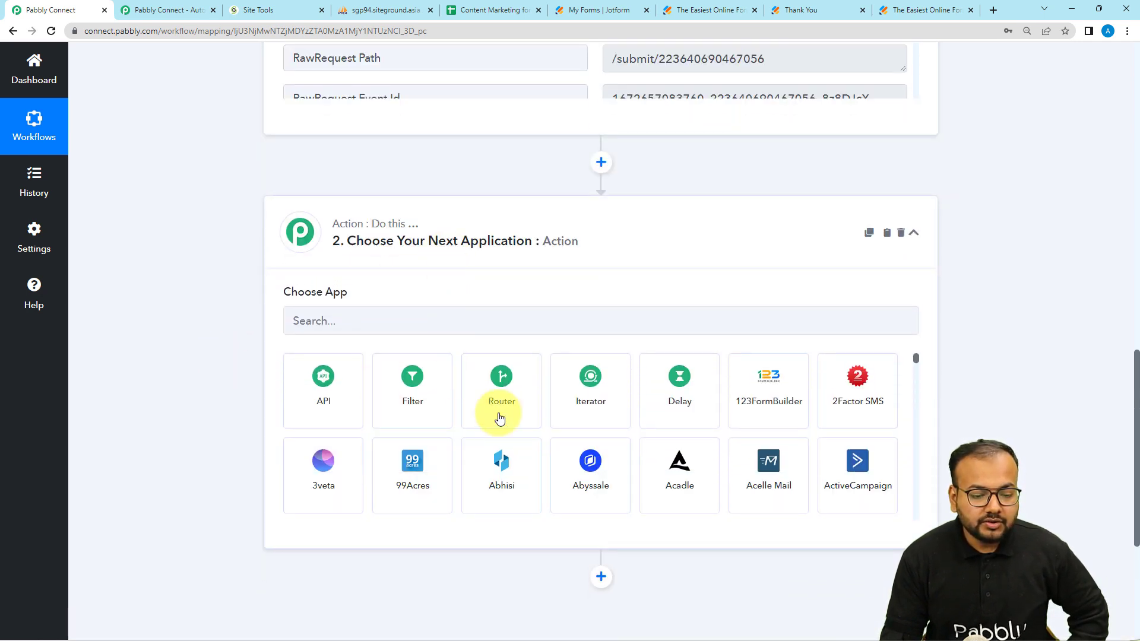
{"action": "left_click", "coordinate": [593, 418]}
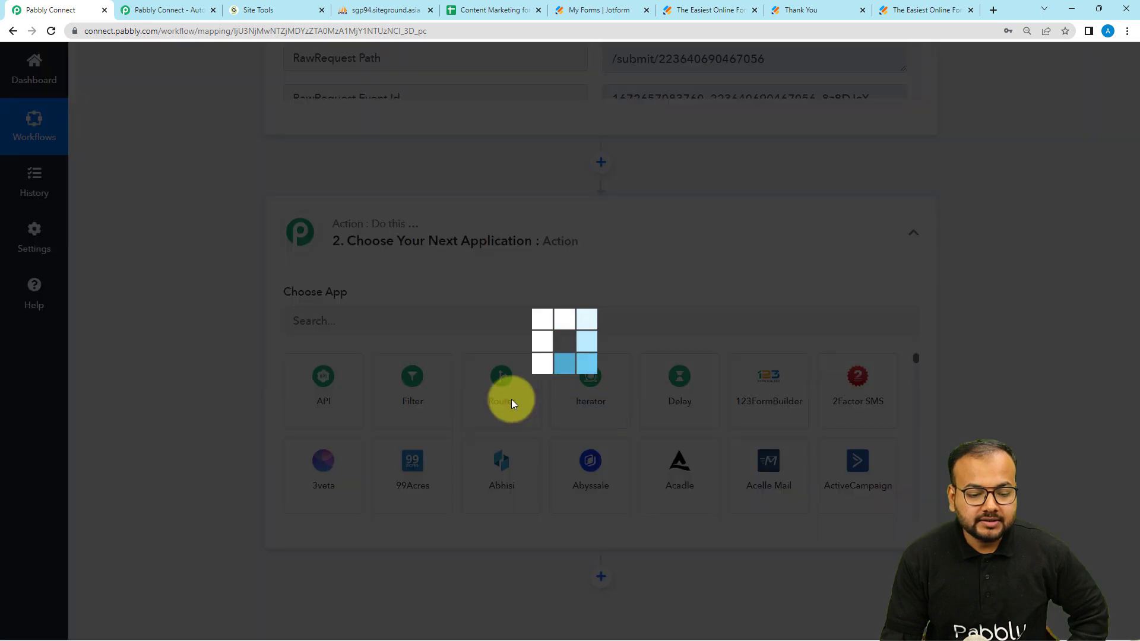
{"action": "scroll", "coordinate": [227, 344], "scroll_direction": "down", "scroll_amount": 2}
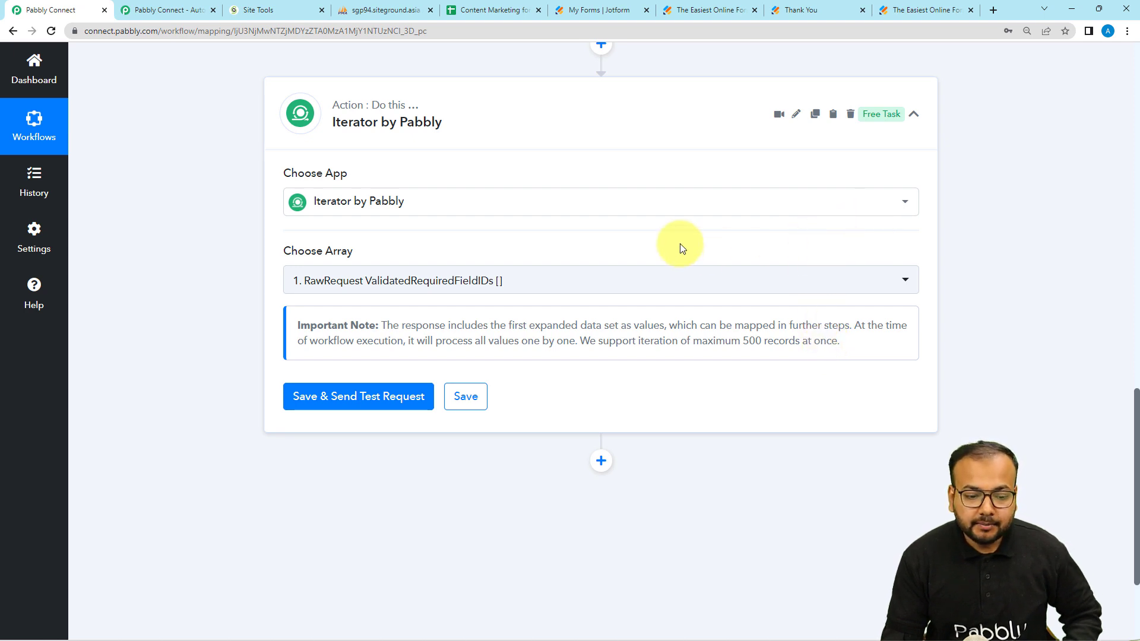
{"action": "scroll", "coordinate": [203, 306], "scroll_direction": "up", "scroll_amount": 3}
{"action": "scroll", "coordinate": [202, 301], "scroll_direction": "up", "scroll_amount": 1}
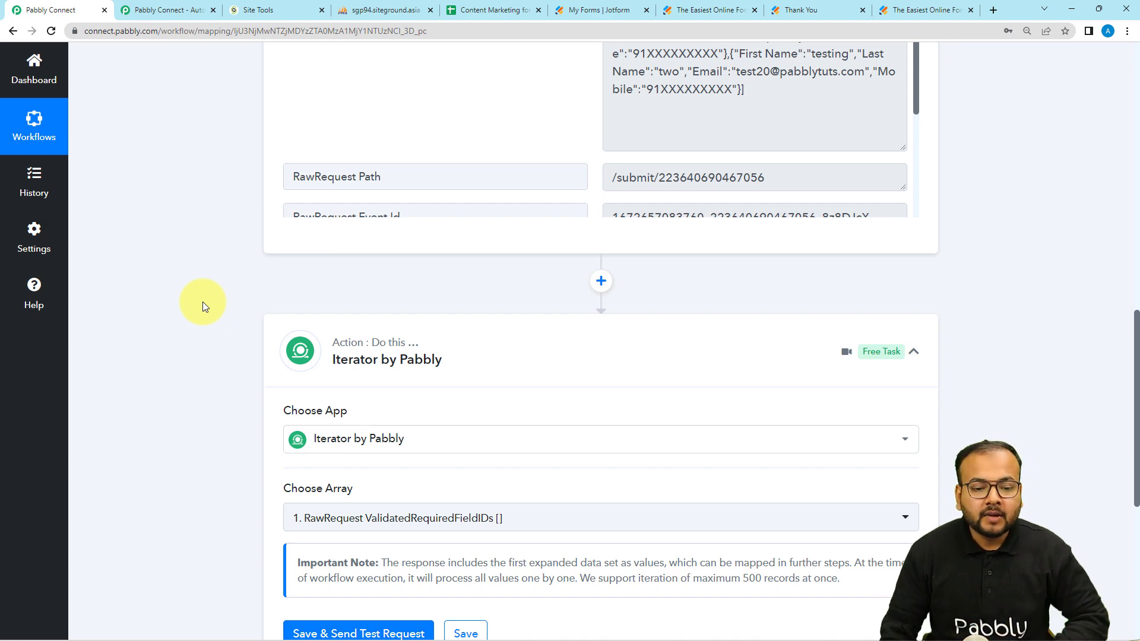
{"action": "scroll", "coordinate": [202, 301], "scroll_direction": "down", "scroll_amount": 5}
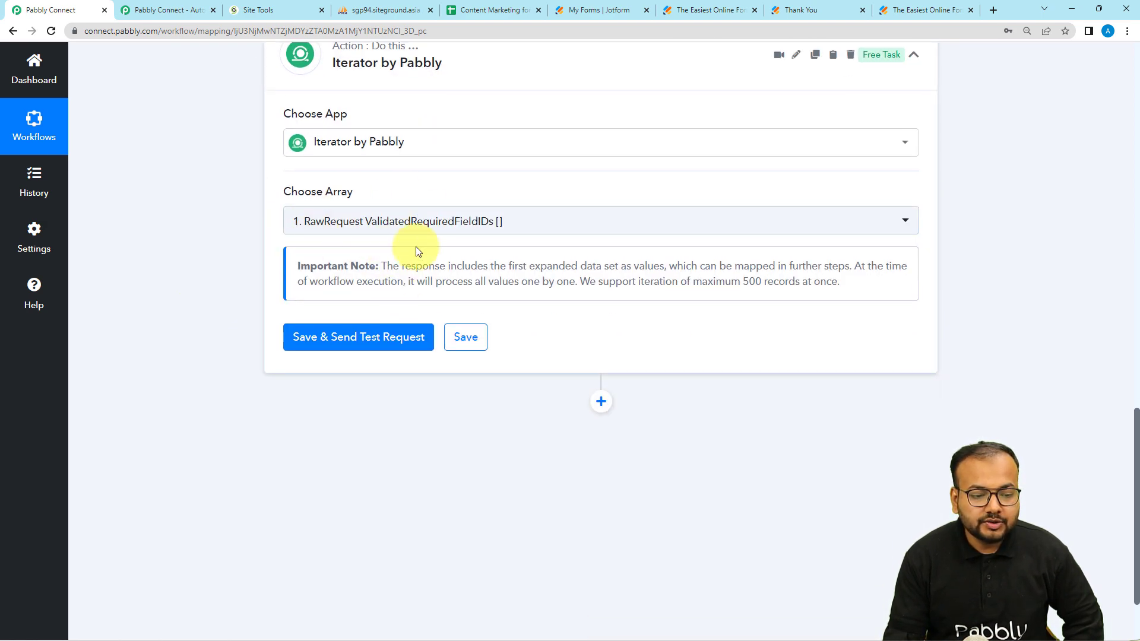
Step: Set the Iterator array to RawRequest Q3 TypeA and test it, returning contact 'testing one'
{"action": "left_click", "coordinate": [428, 229]}
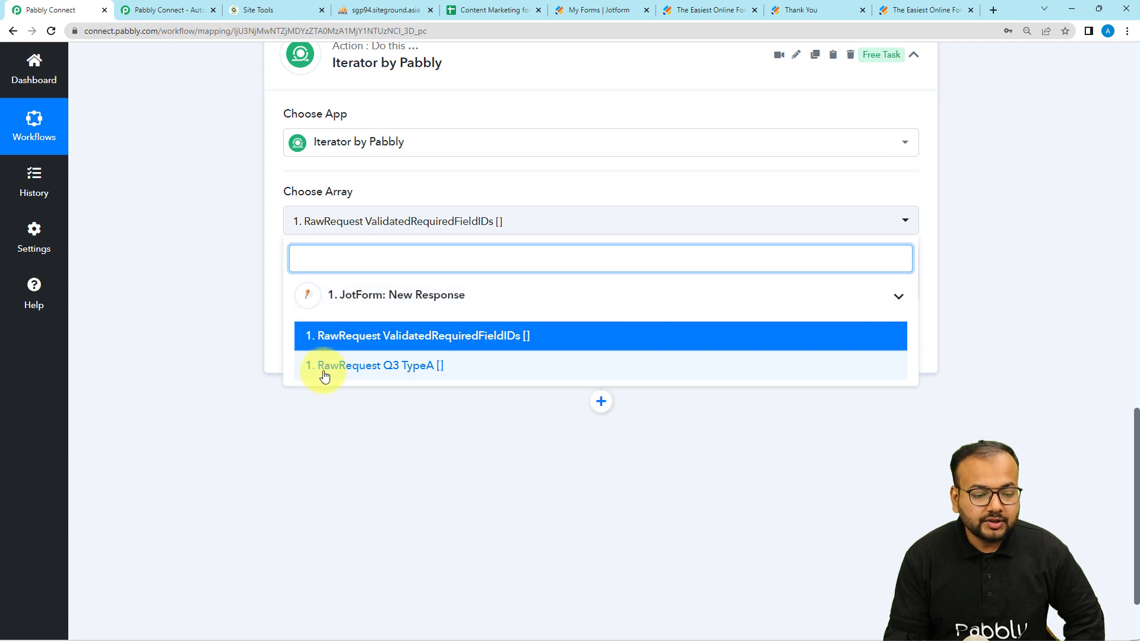
{"action": "left_click", "coordinate": [418, 375]}
{"action": "scroll", "coordinate": [273, 297], "scroll_direction": "down", "scroll_amount": 1}
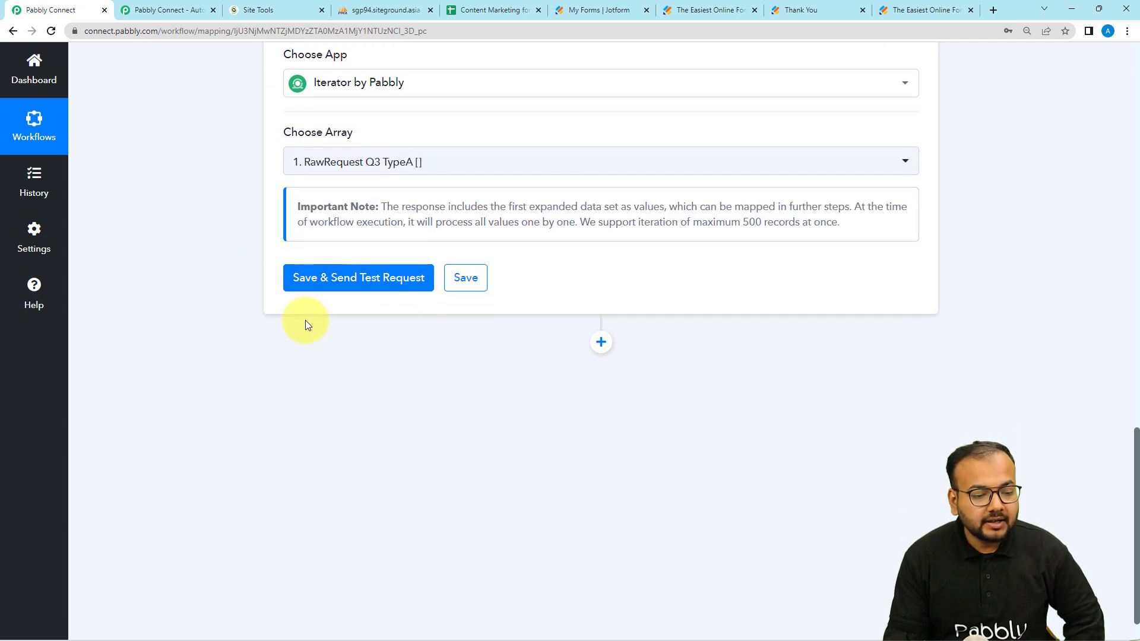
{"action": "left_click", "coordinate": [314, 289]}
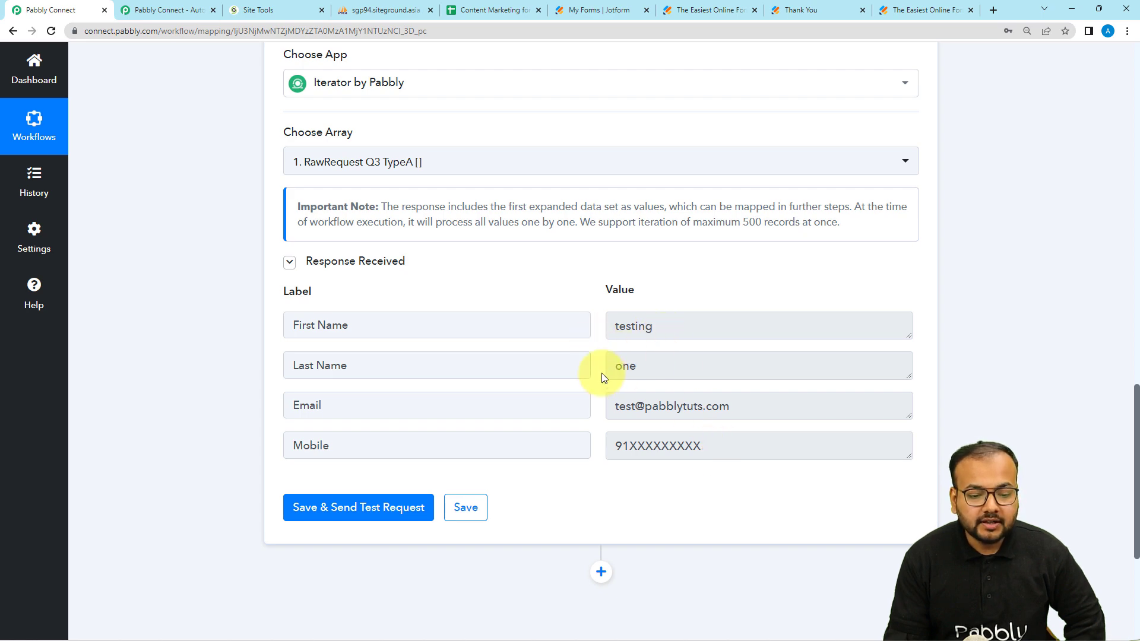
{"action": "scroll", "coordinate": [611, 427], "scroll_direction": "down", "scroll_amount": 1}
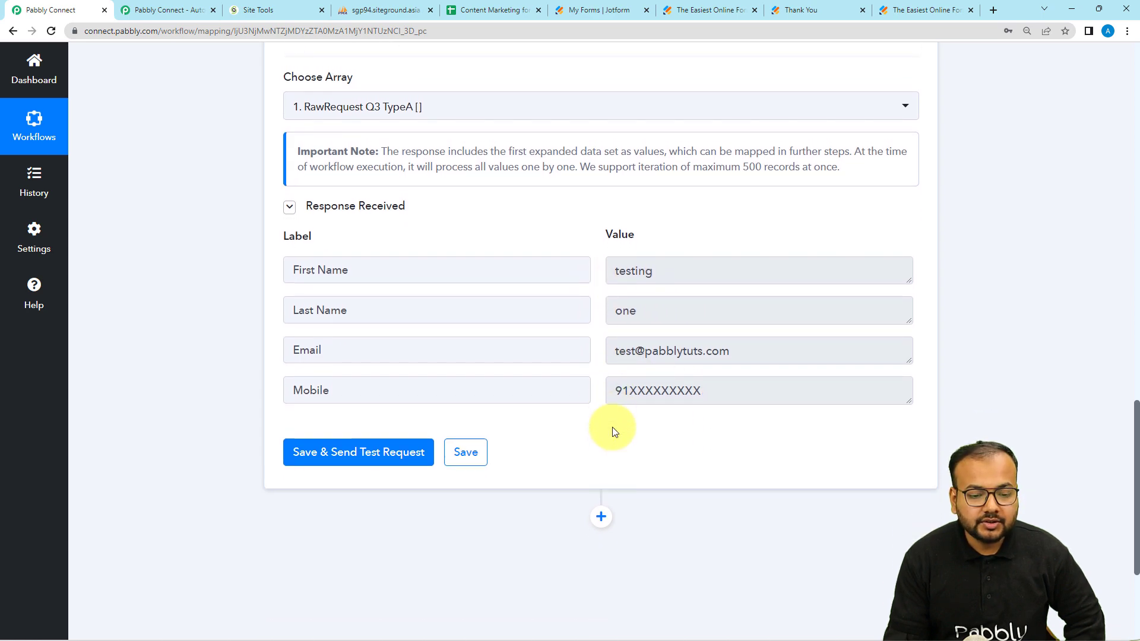
{"action": "scroll", "coordinate": [611, 426], "scroll_direction": "up", "scroll_amount": 13}
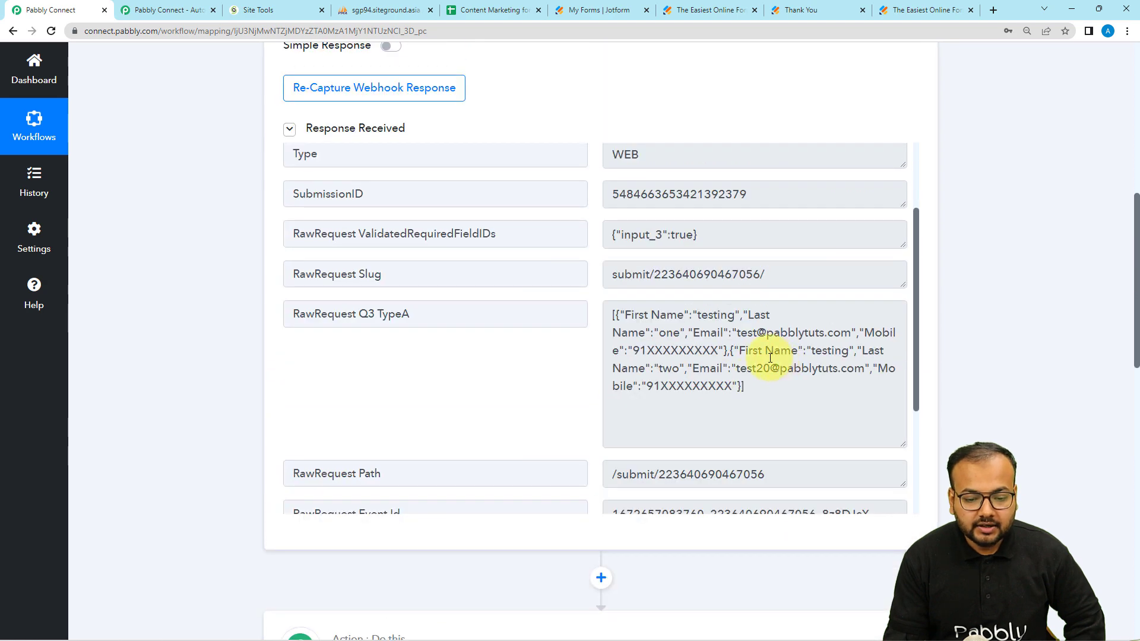
{"action": "scroll", "coordinate": [284, 387], "scroll_direction": "down", "scroll_amount": 1}
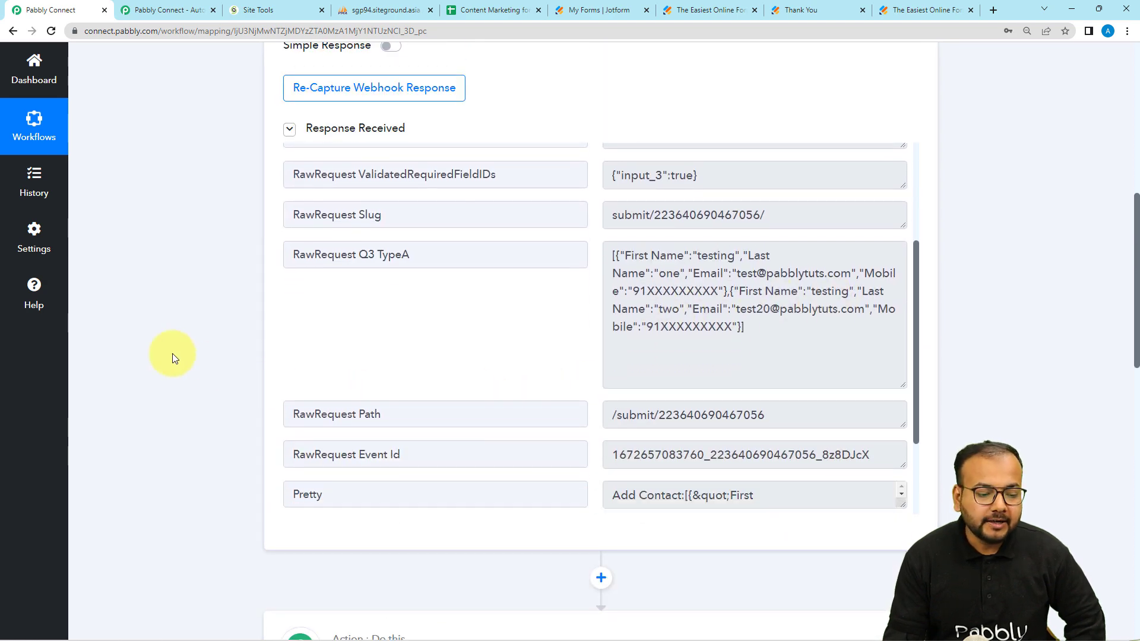
{"action": "scroll", "coordinate": [173, 354], "scroll_direction": "down", "scroll_amount": 13}
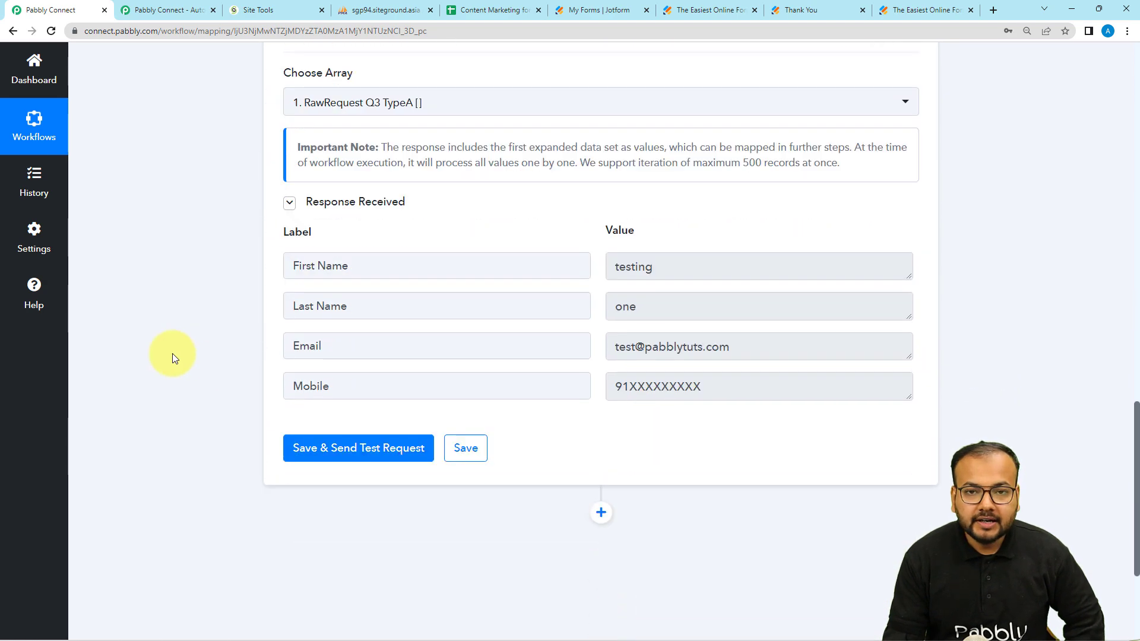
{"action": "scroll", "coordinate": [172, 354], "scroll_direction": "down", "scroll_amount": 4}
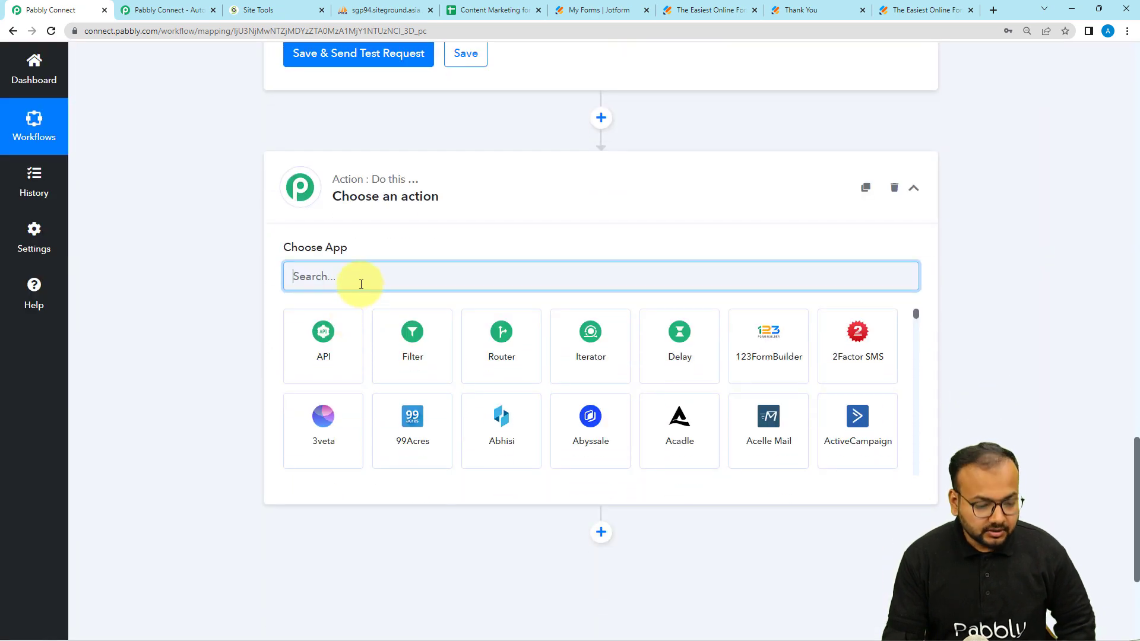
Step: Make the new step a MySQL Insert Row action and start connecting an account
{"action": "type", "text": "my"}
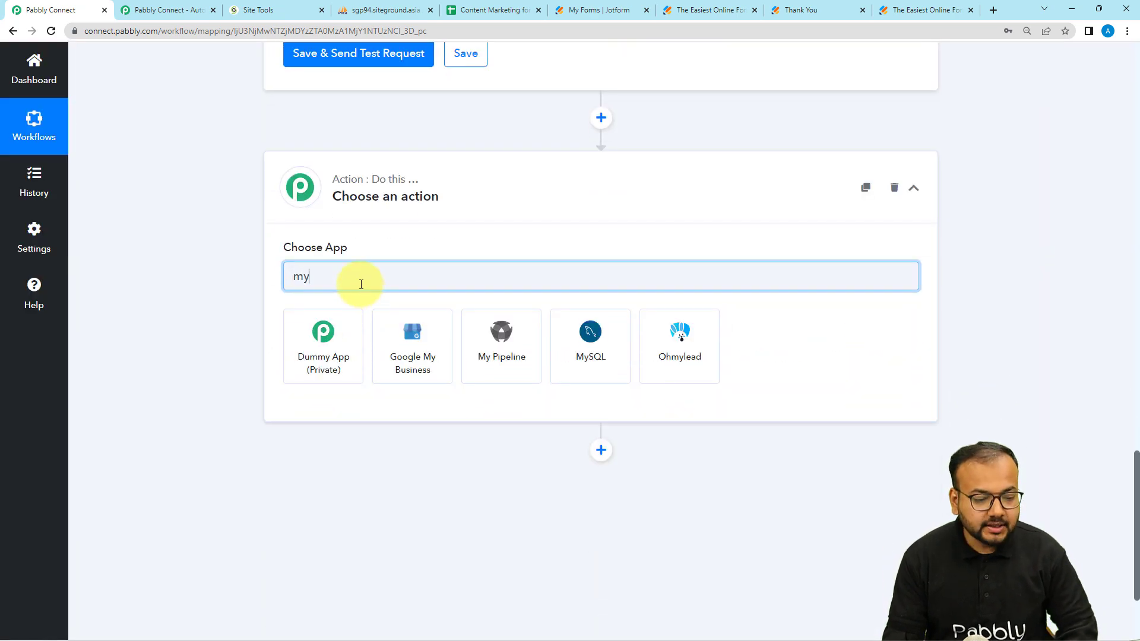
{"action": "left_click", "coordinate": [588, 360]}
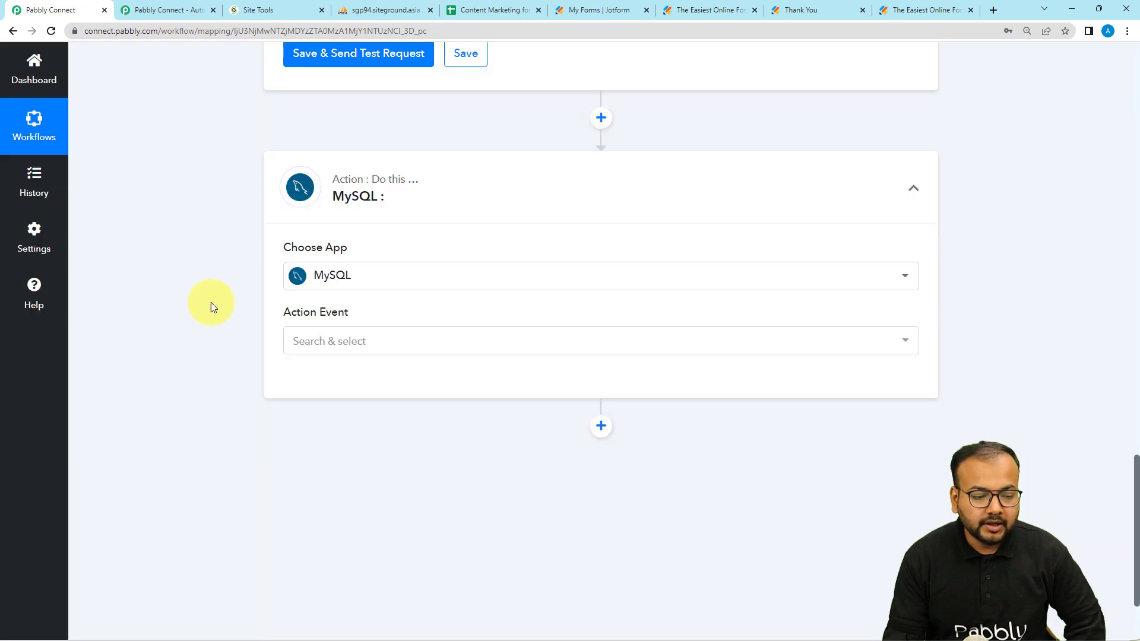
{"action": "left_click", "coordinate": [337, 341]}
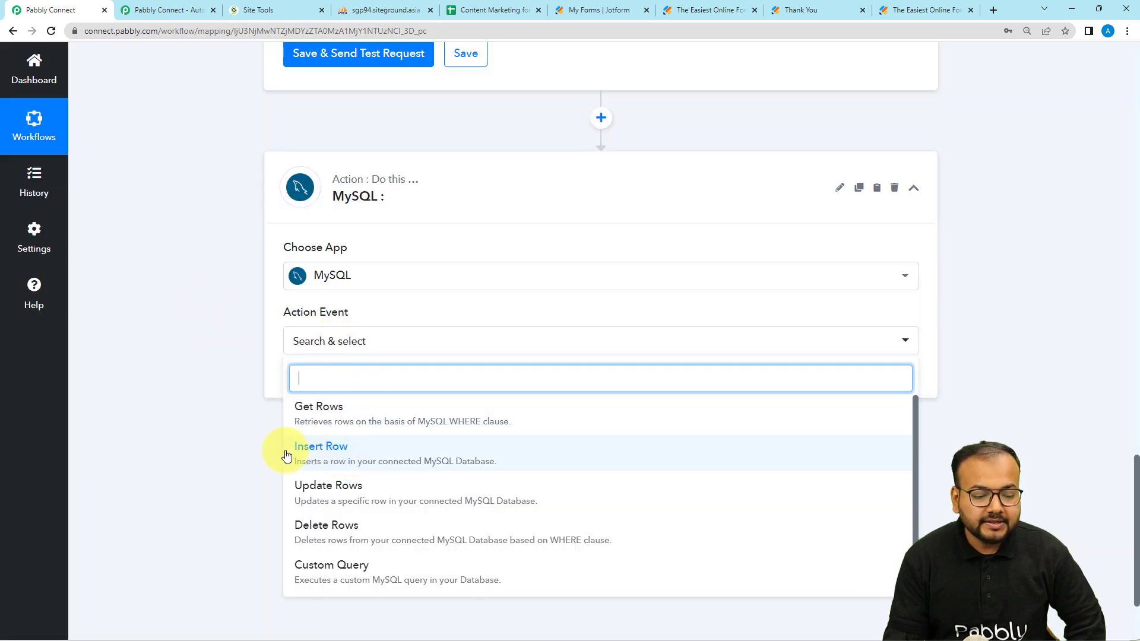
{"action": "left_click", "coordinate": [350, 454]}
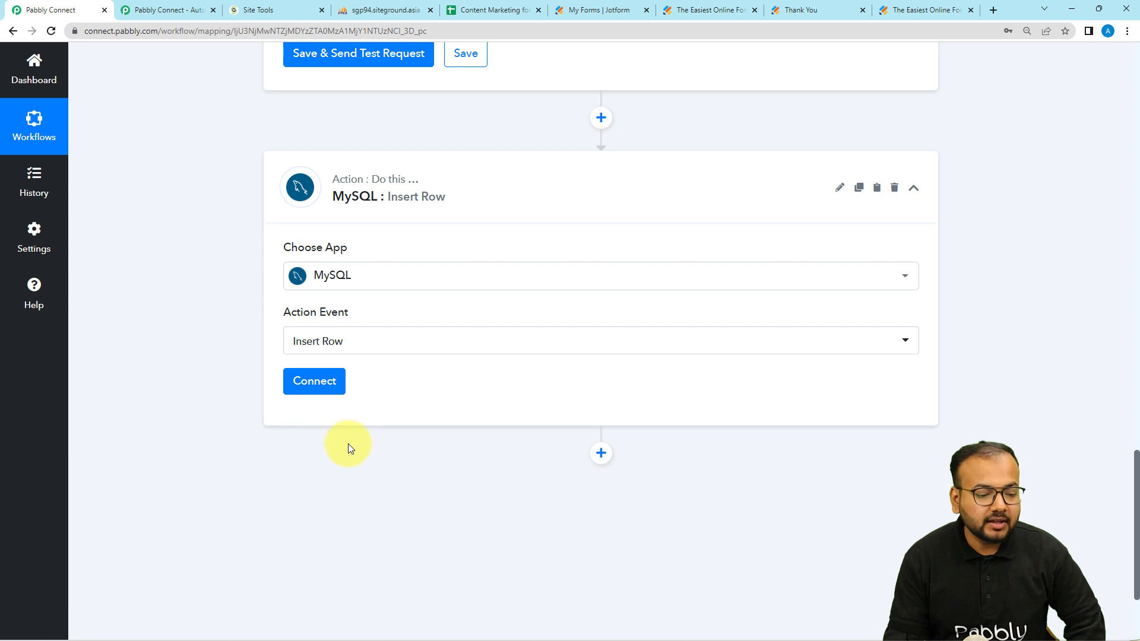
{"action": "left_click", "coordinate": [309, 390]}
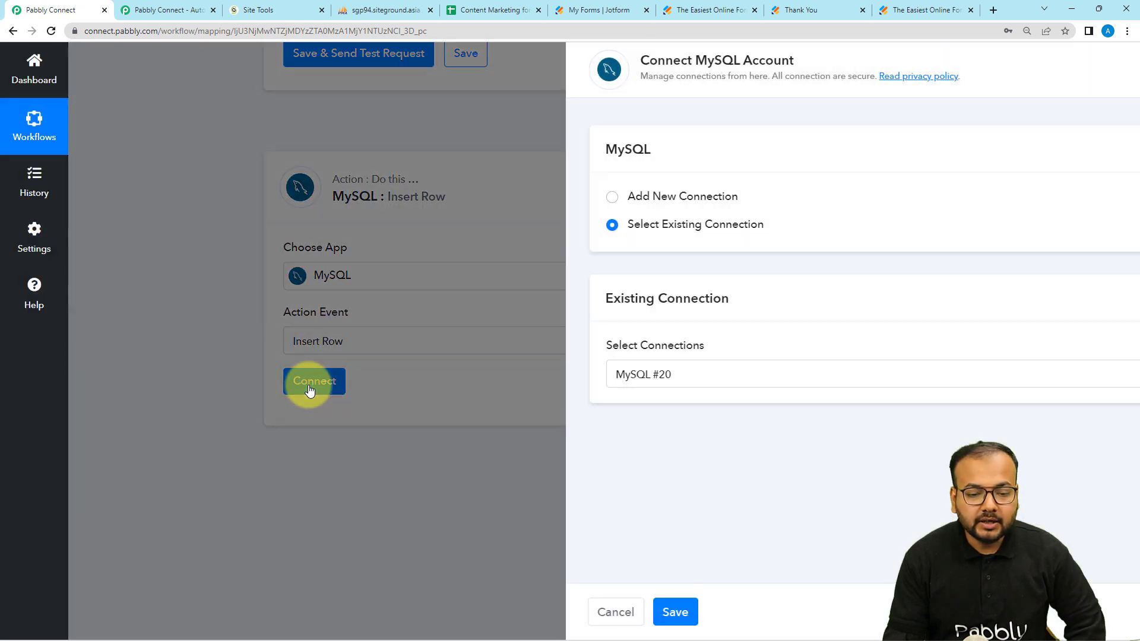
Step: Start a new MySQL #21 connection, review its fields, then go to SiteGround's MySQL Manager
{"action": "left_click", "coordinate": [527, 197]}
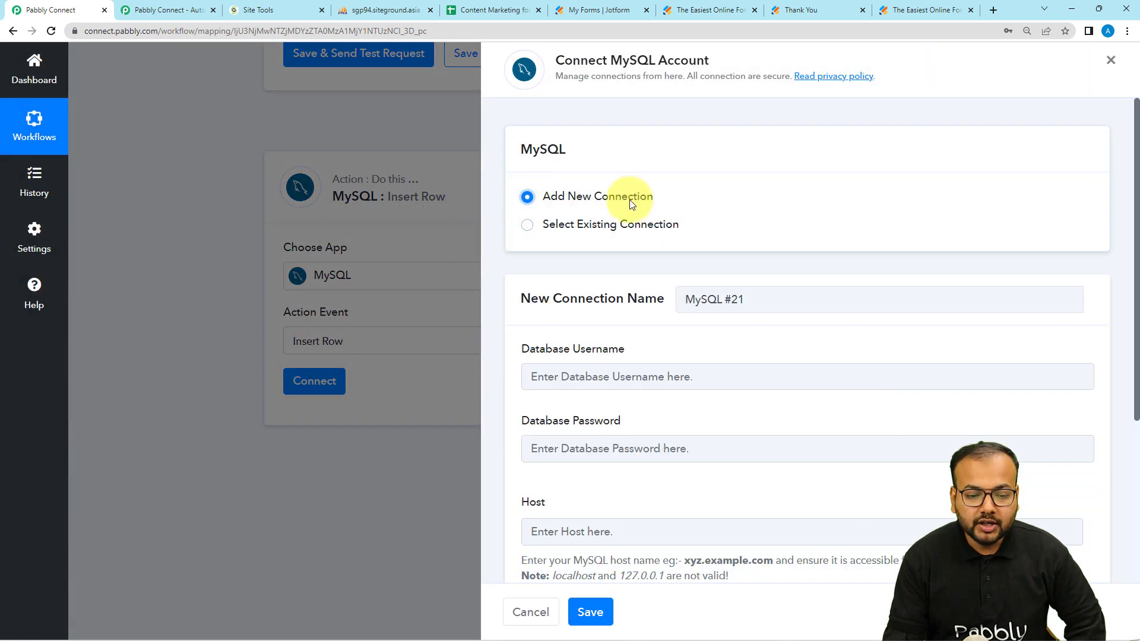
{"action": "scroll", "coordinate": [640, 349], "scroll_direction": "down", "scroll_amount": 1}
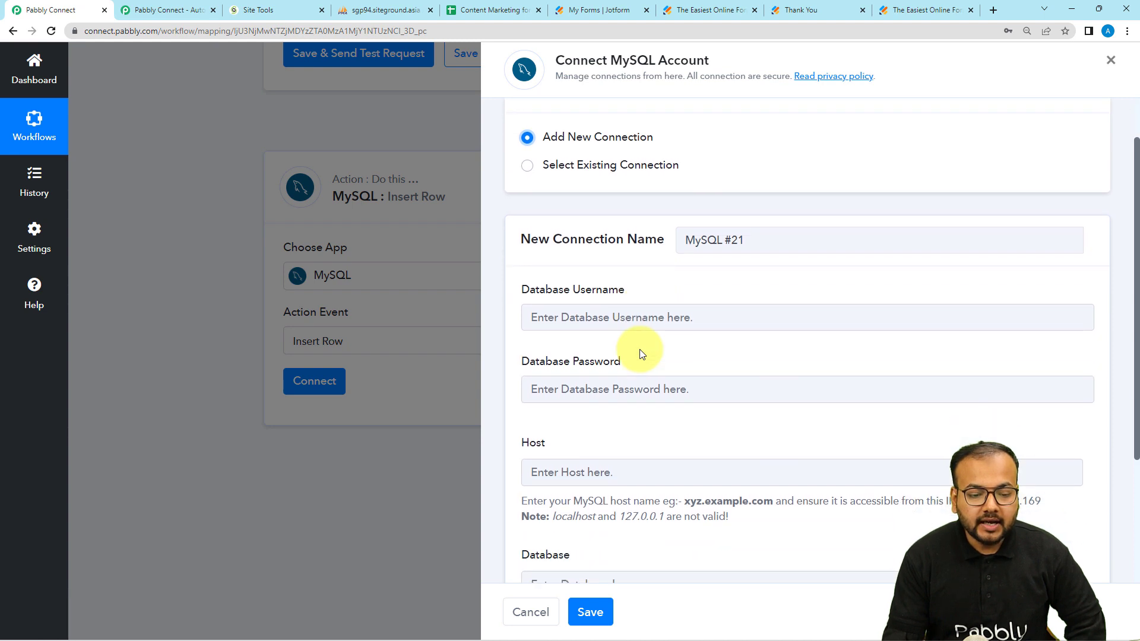
{"action": "scroll", "coordinate": [633, 295], "scroll_direction": "down", "scroll_amount": 1}
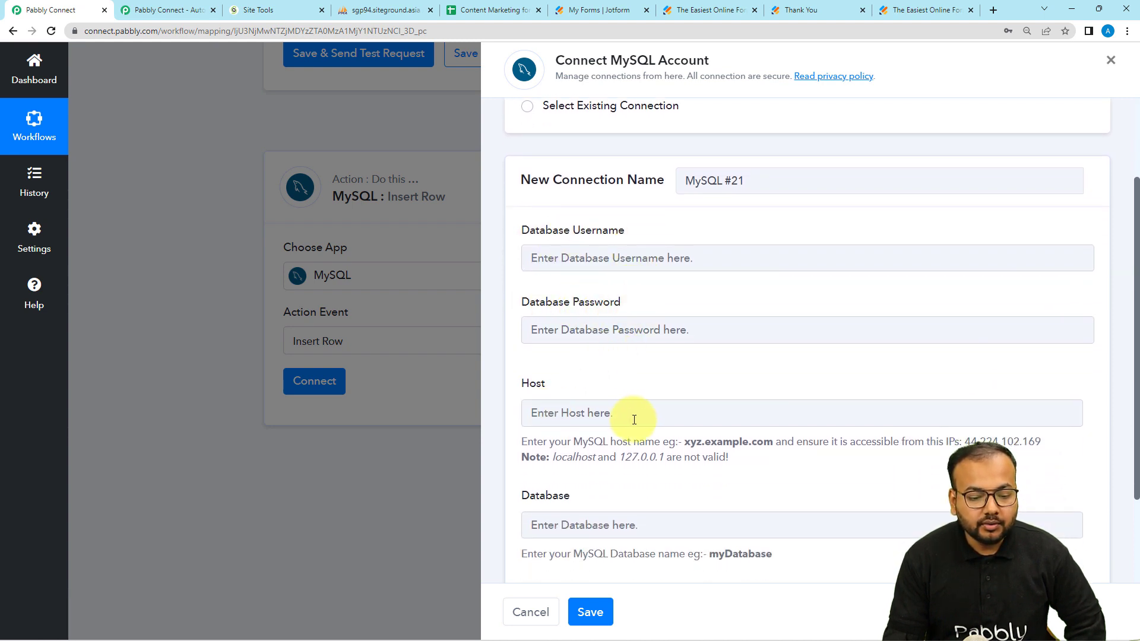
{"action": "scroll", "coordinate": [631, 415], "scroll_direction": "down", "scroll_amount": 2}
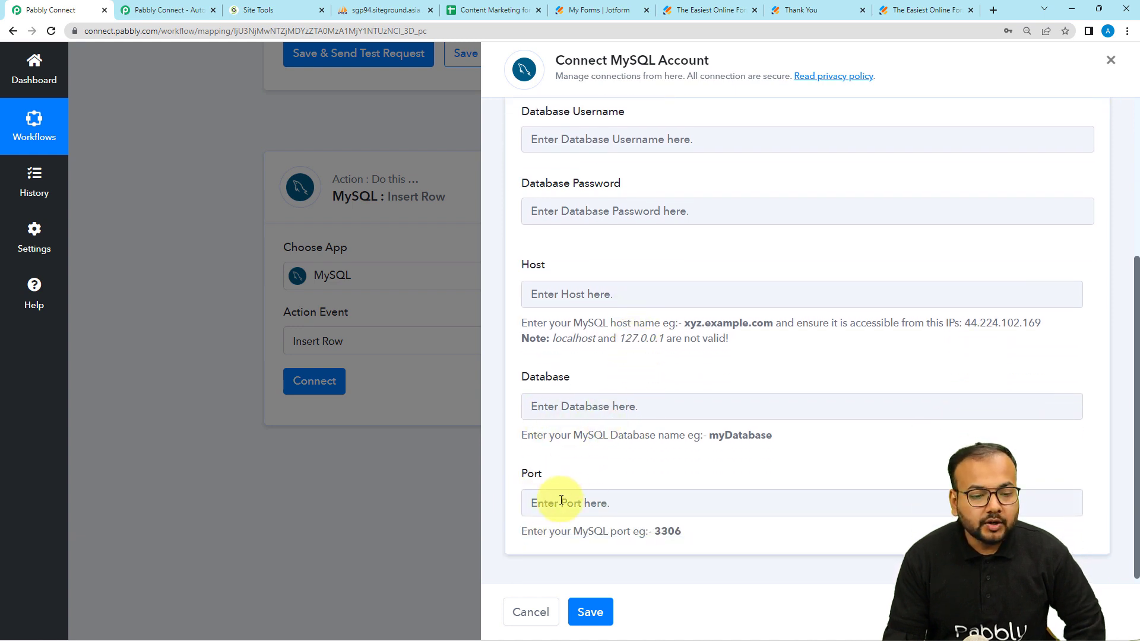
{"action": "scroll", "coordinate": [604, 476], "scroll_direction": "up", "scroll_amount": 4}
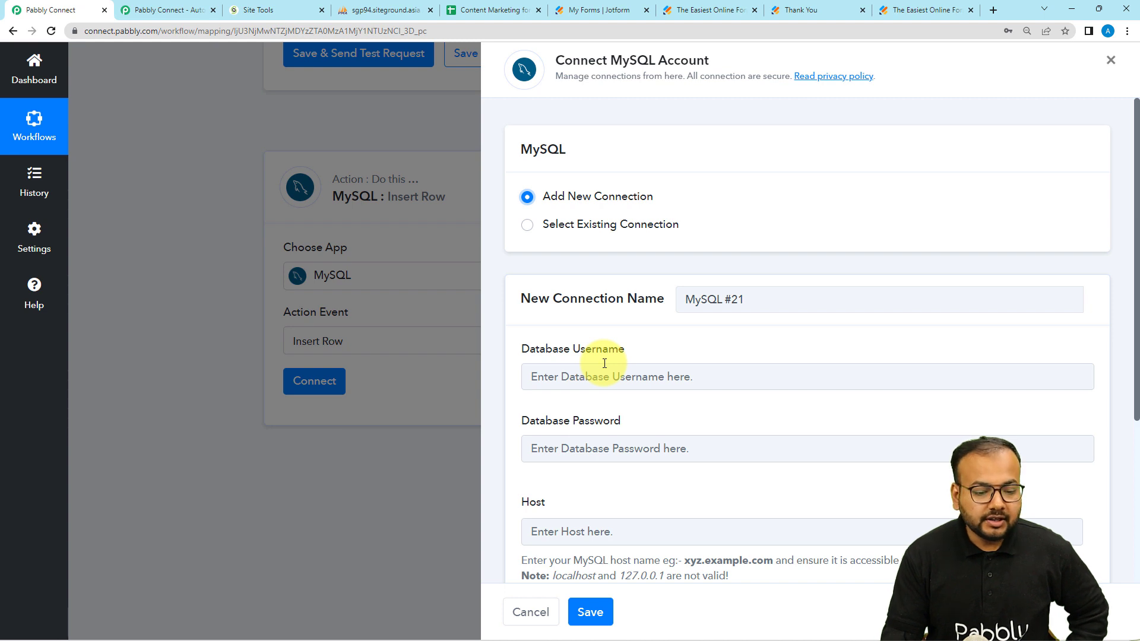
{"action": "scroll", "coordinate": [605, 362], "scroll_direction": "down", "scroll_amount": 3}
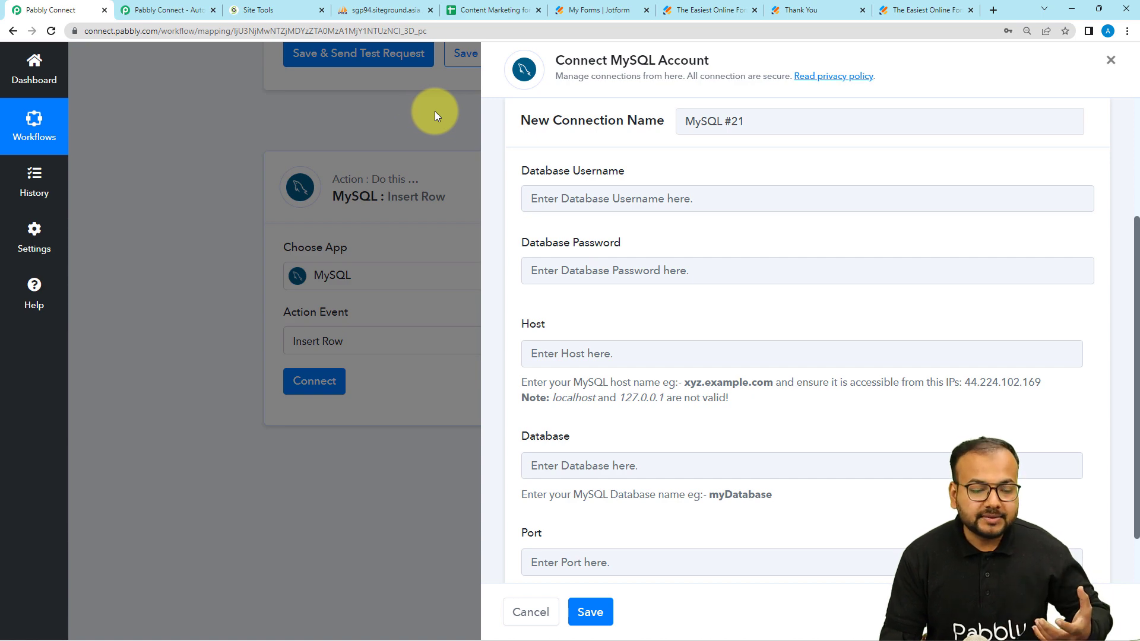
{"action": "left_click", "coordinate": [270, 10]}
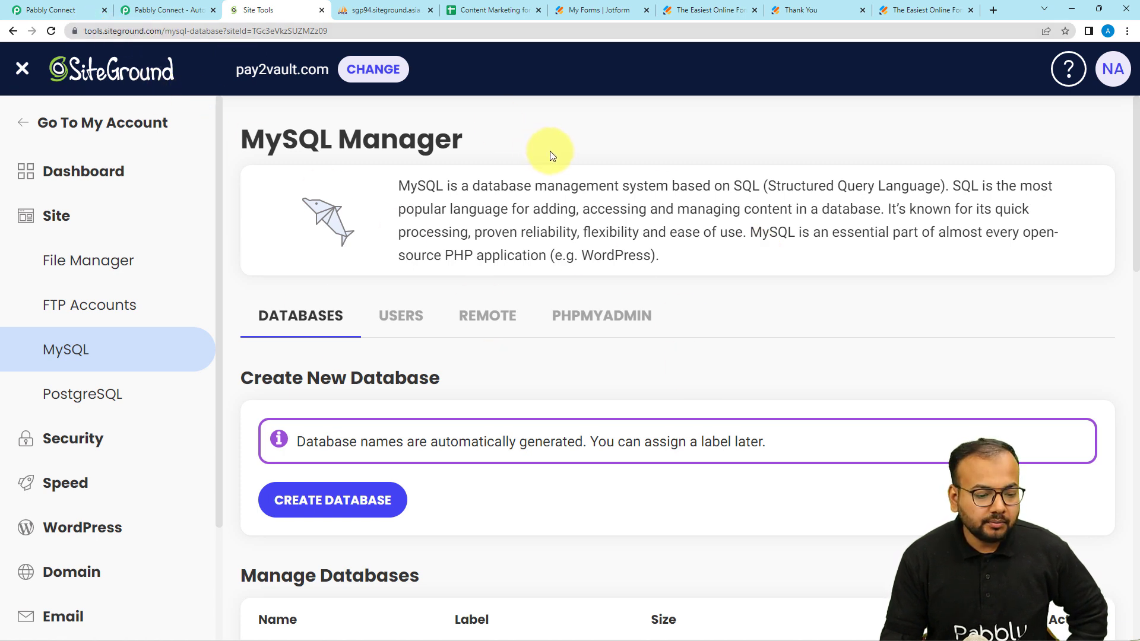
Step: Copy ConnectDatabase's name dbjmihdltu4exx from SiteGround's Manage Databases list
{"action": "scroll", "coordinate": [548, 287], "scroll_direction": "down", "scroll_amount": 4}
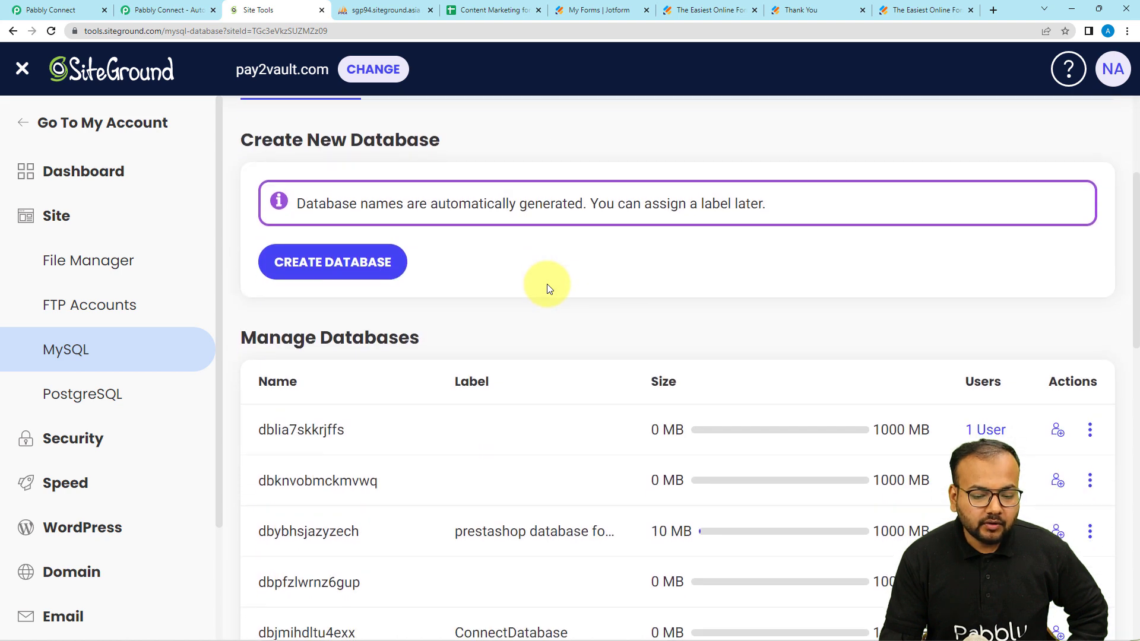
{"action": "scroll", "coordinate": [547, 288], "scroll_direction": "down", "scroll_amount": 1}
{"action": "scroll", "coordinate": [547, 288], "scroll_direction": "down", "scroll_amount": 1}
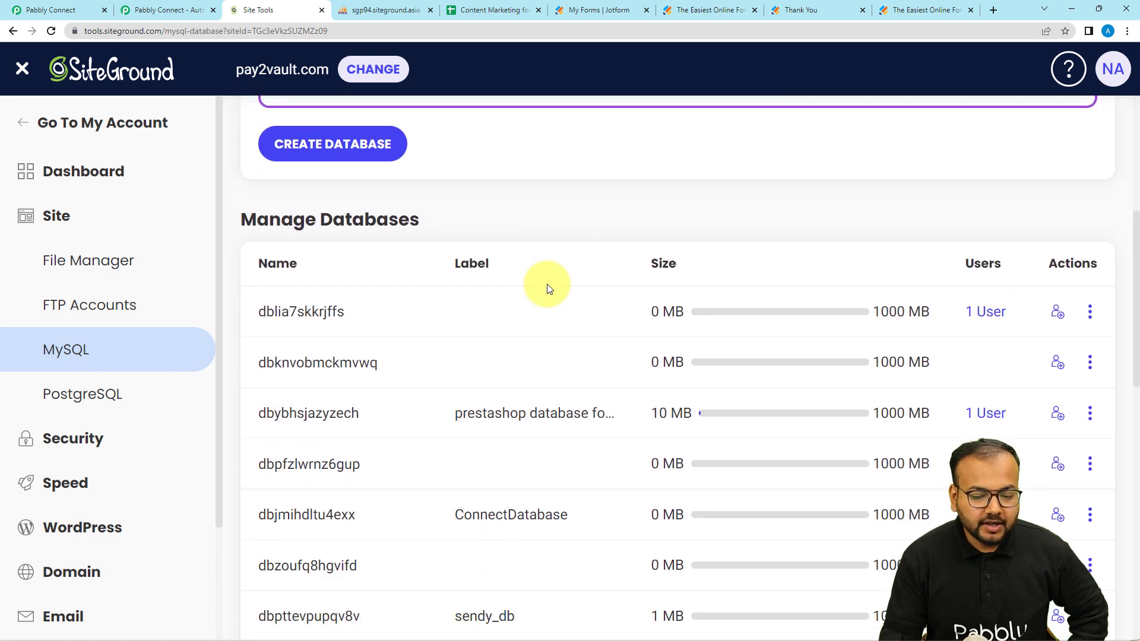
{"action": "scroll", "coordinate": [547, 283], "scroll_direction": "down", "scroll_amount": 1}
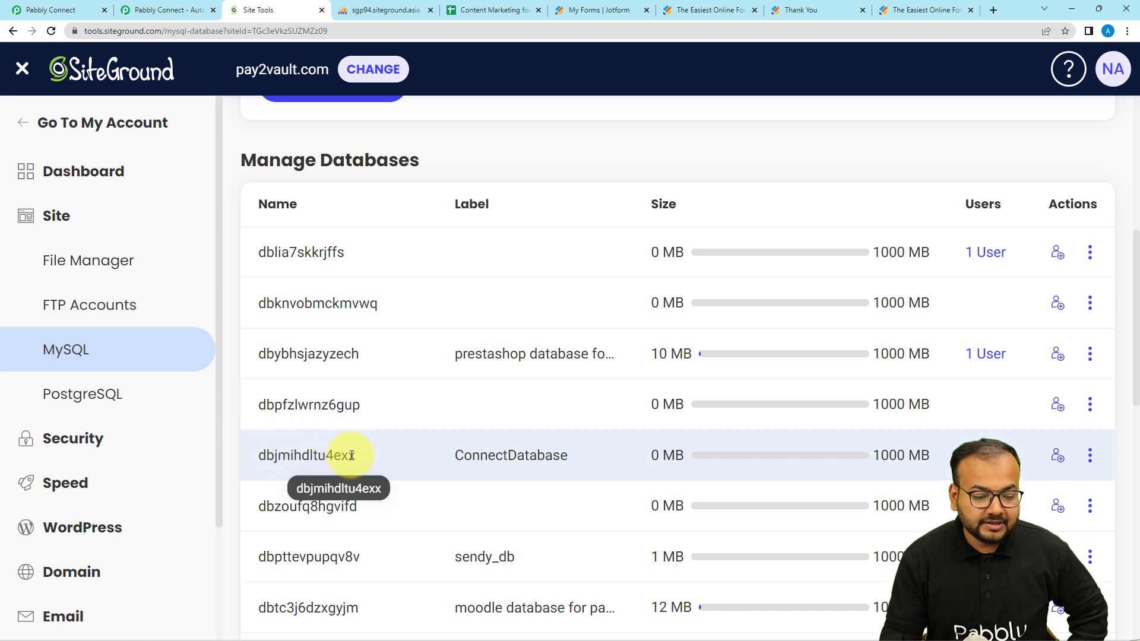
{"action": "left_click_drag", "start_coordinate": [355, 455], "coordinate": [255, 457]}
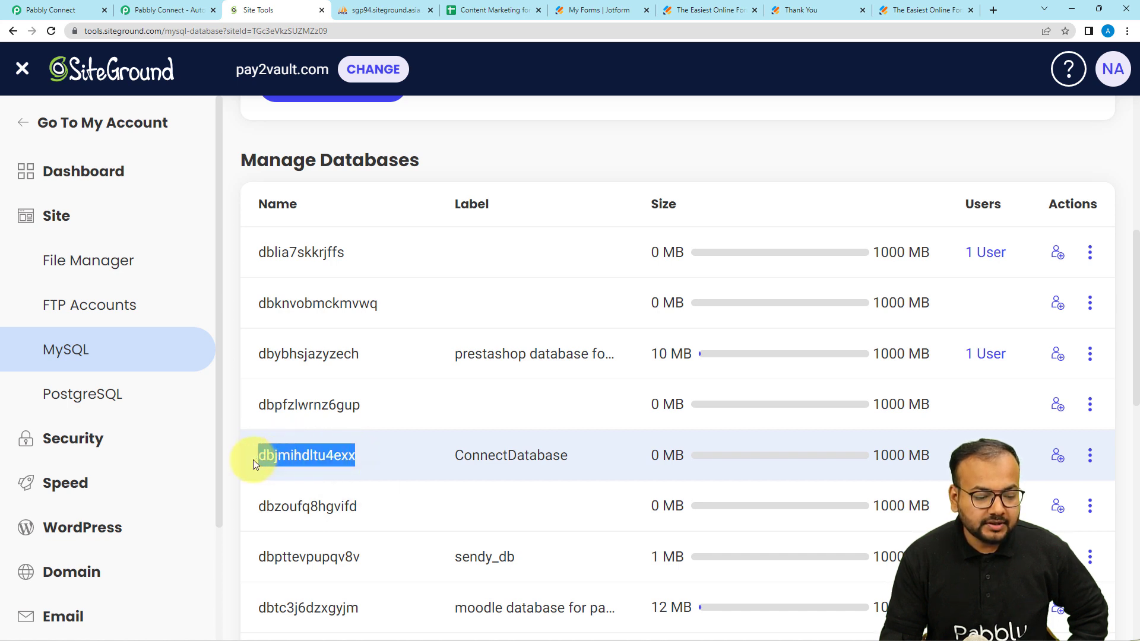
{"action": "right_click", "coordinate": [266, 459]}
{"action": "left_click", "coordinate": [285, 469]}
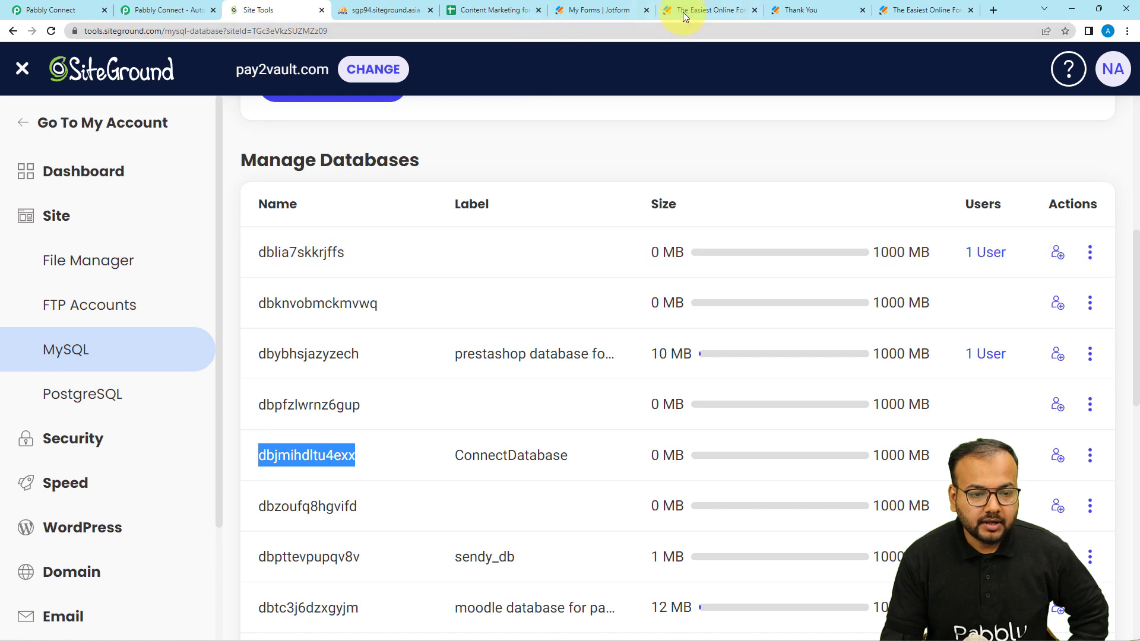
Step: Fill the MySQL #21 form with Database dbjmihdltu4exx and Port 3306
{"action": "left_click", "coordinate": [79, 10]}
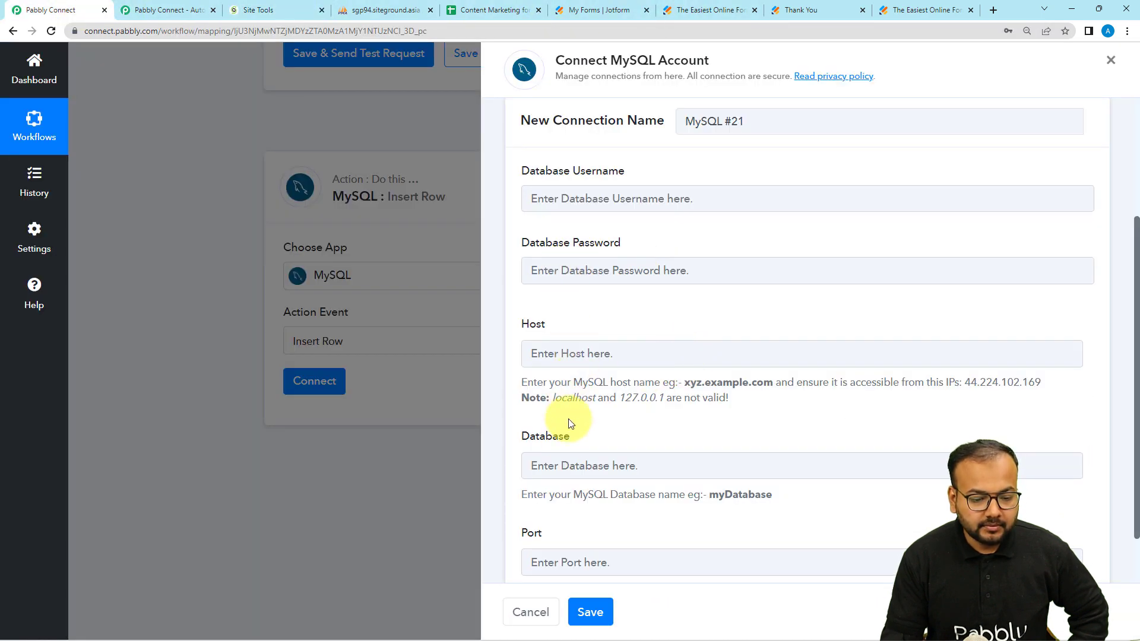
{"action": "right_click", "coordinate": [552, 467]}
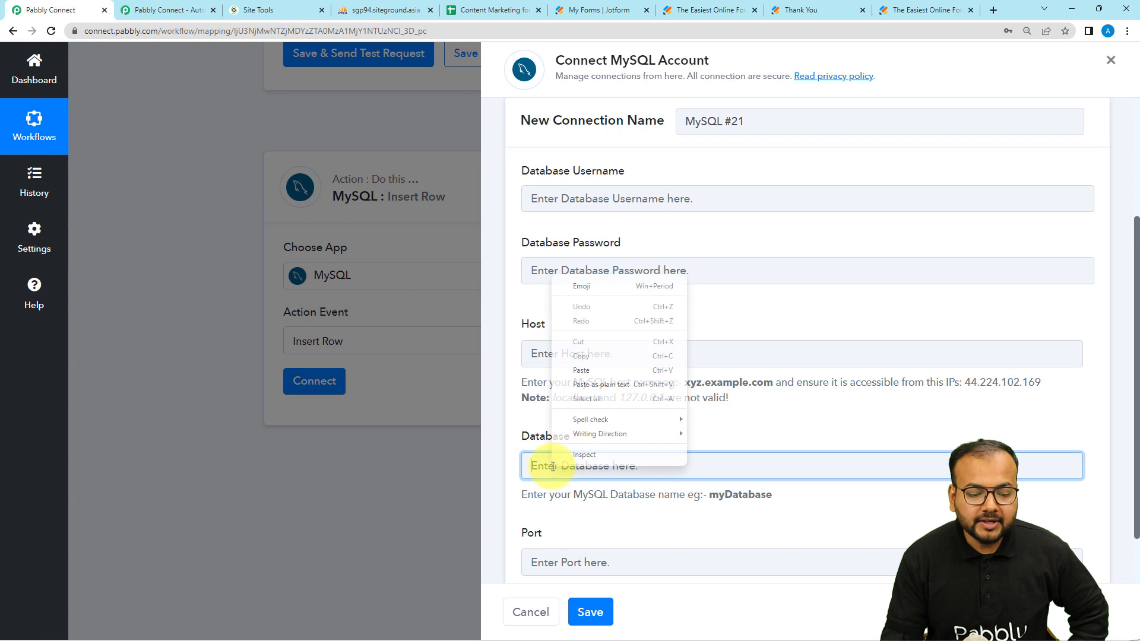
{"action": "left_click", "coordinate": [574, 369]}
{"action": "scroll", "coordinate": [601, 451], "scroll_direction": "down", "scroll_amount": 1}
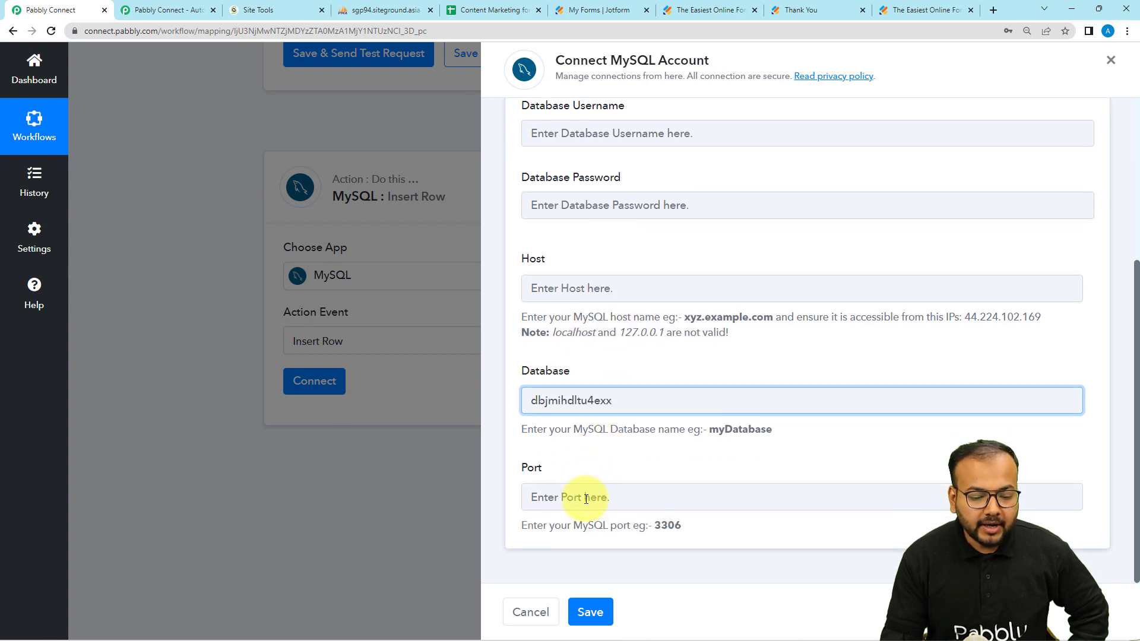
{"action": "left_click", "coordinate": [586, 497]}
{"action": "type", "text": "3306"}
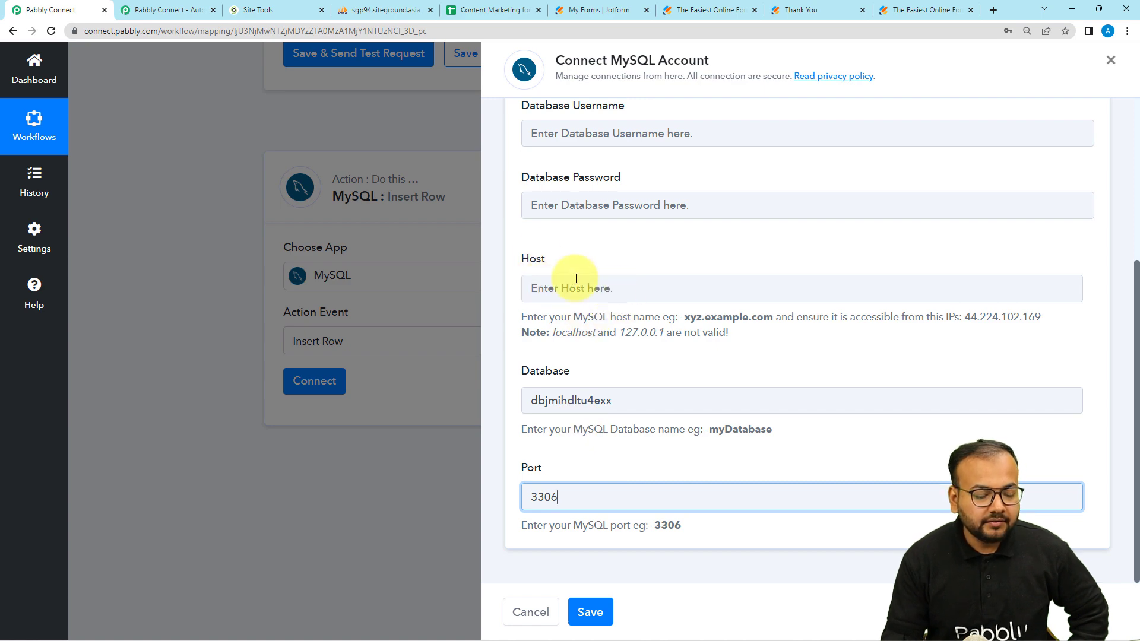
{"action": "left_click", "coordinate": [256, 10]}
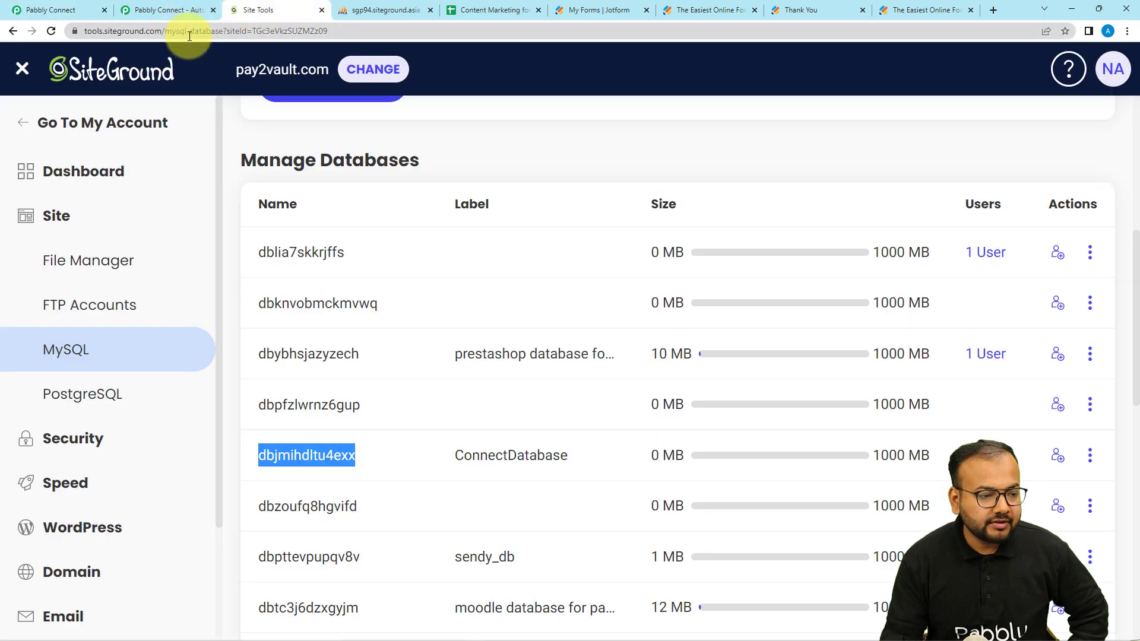
Step: Open the CustomerData table of database dbjmihdltu4exx in phpMyAdmin
{"action": "left_click", "coordinate": [355, 7]}
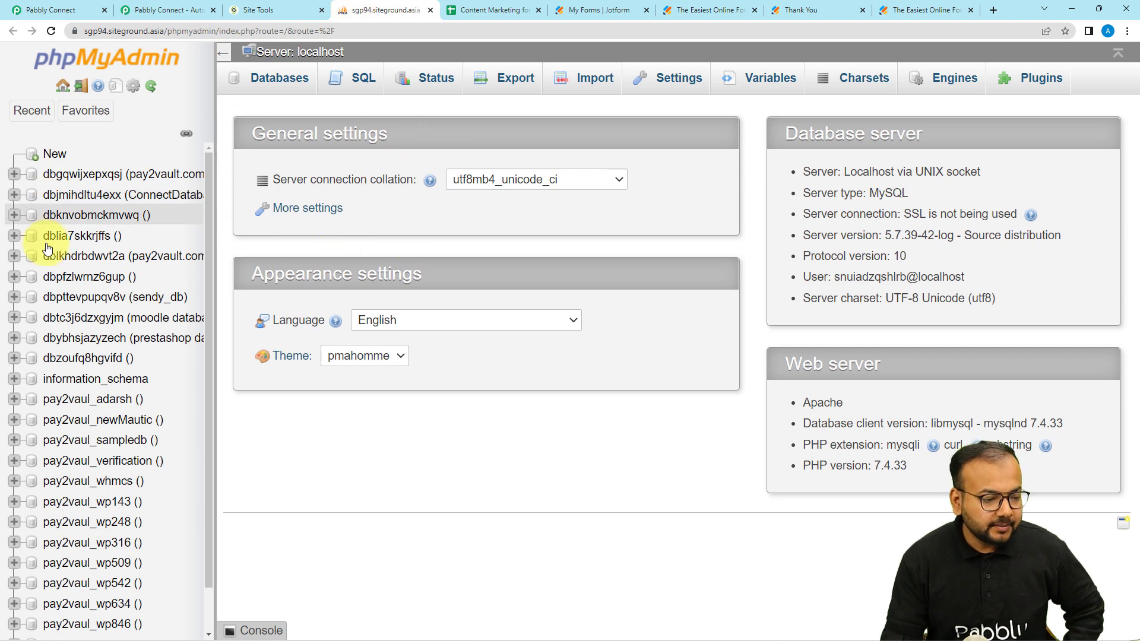
{"action": "left_click", "coordinate": [82, 195]}
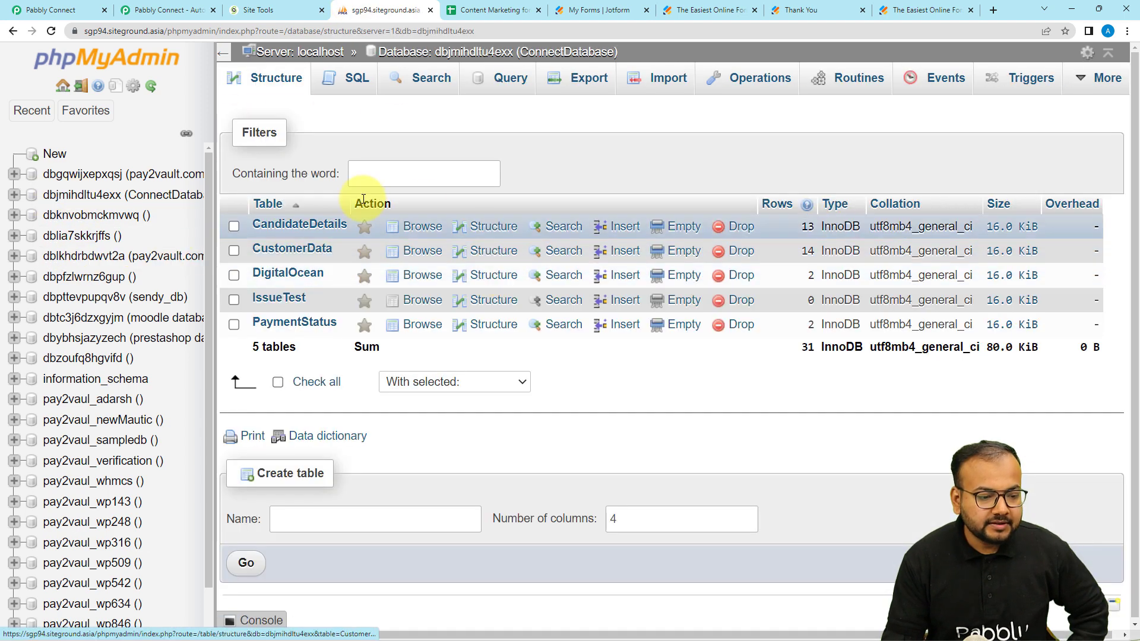
{"action": "left_click", "coordinate": [267, 250]}
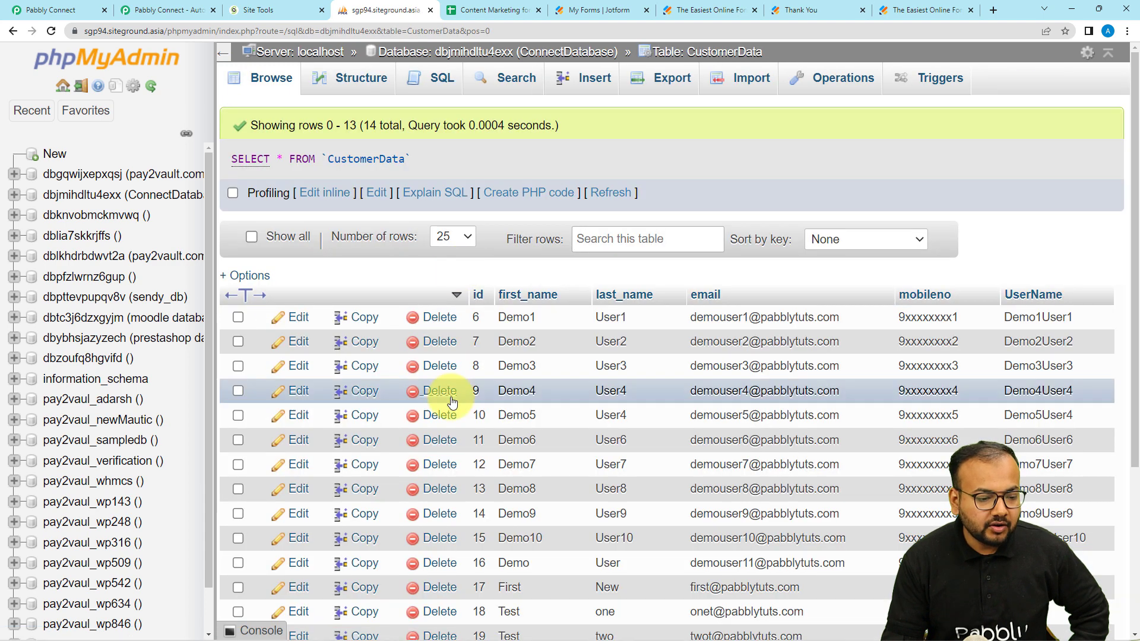
{"action": "scroll", "coordinate": [452, 403], "scroll_direction": "down", "scroll_amount": 2}
{"action": "scroll", "coordinate": [451, 402], "scroll_direction": "up", "scroll_amount": 2}
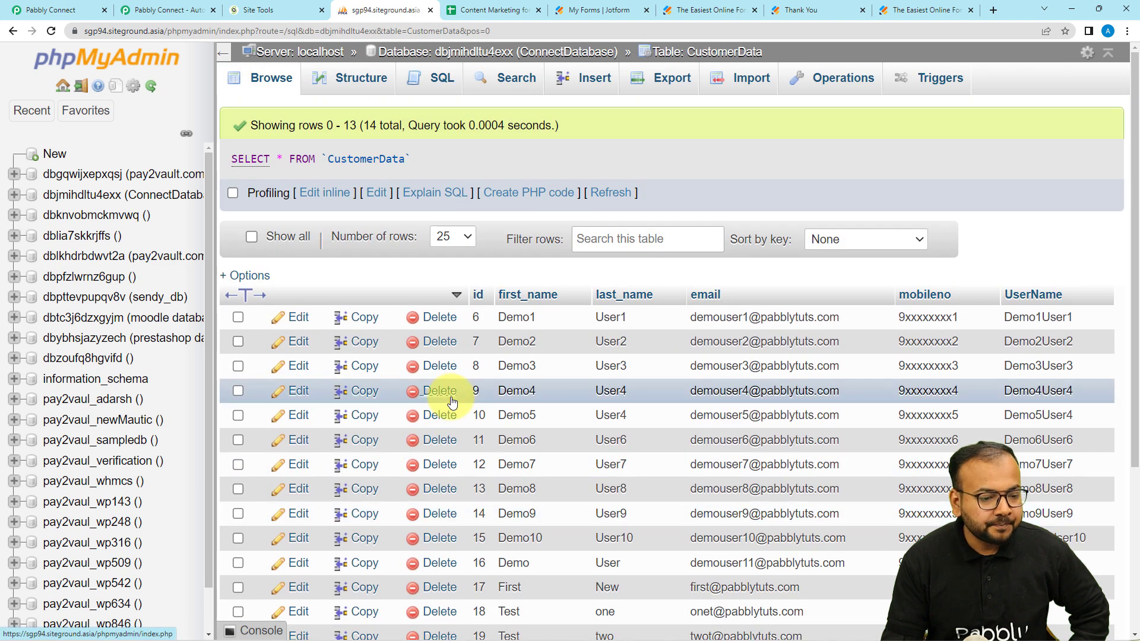
Step: Select the sgp94.siteground.asia host portion of the phpMyAdmin page address
{"action": "left_click", "coordinate": [131, 31]}
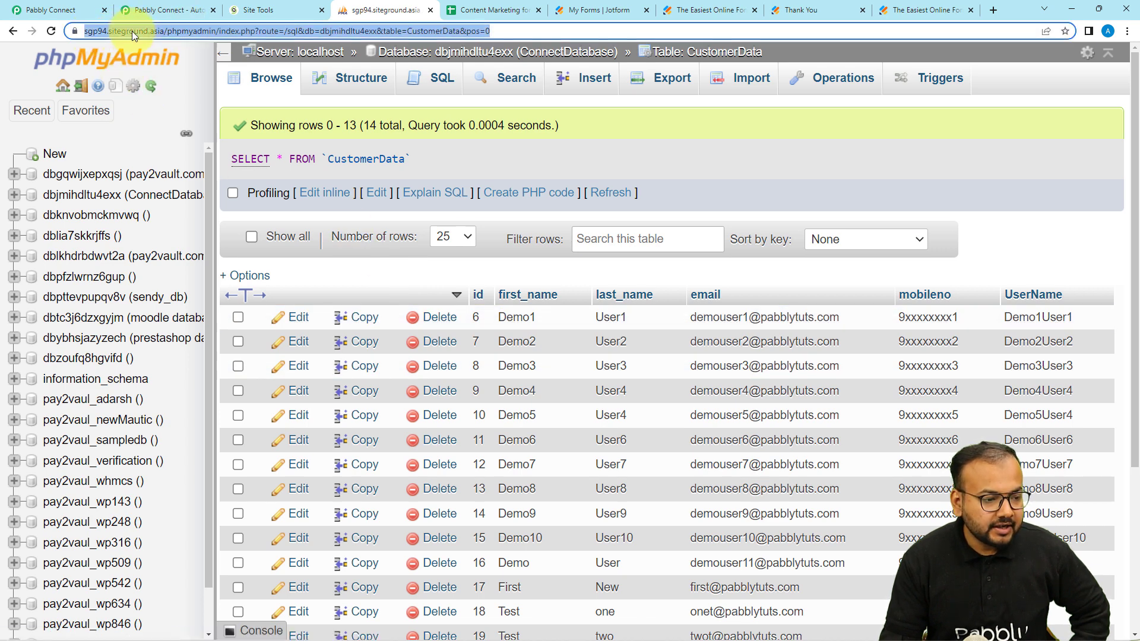
{"action": "left_click", "coordinate": [162, 34]}
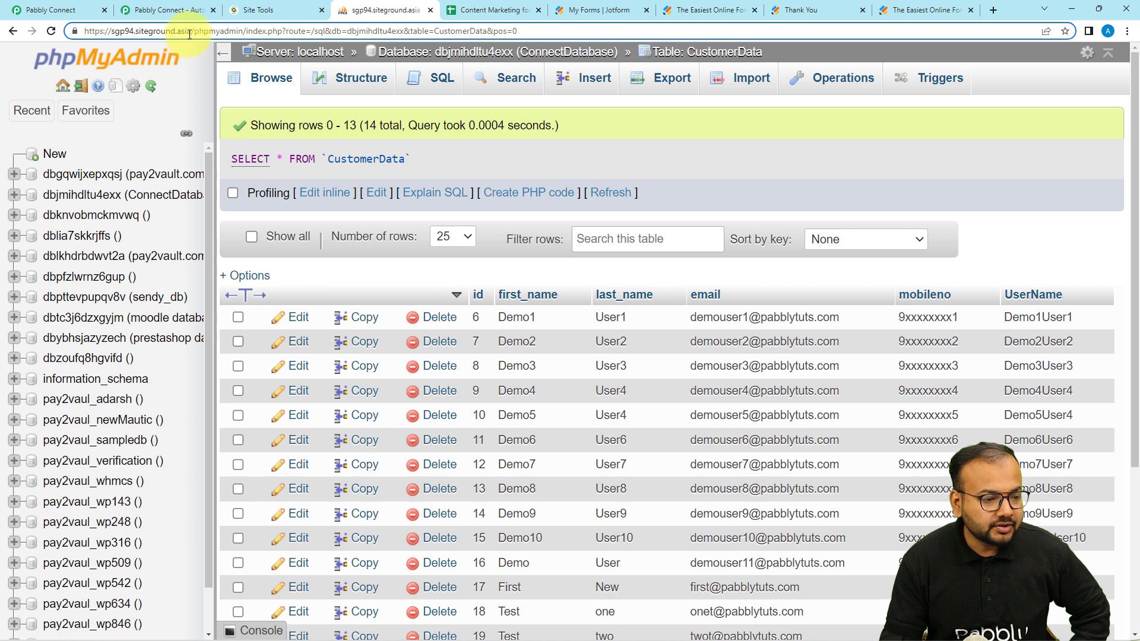
{"action": "left_click_drag", "start_coordinate": [188, 34], "coordinate": [82, 42]}
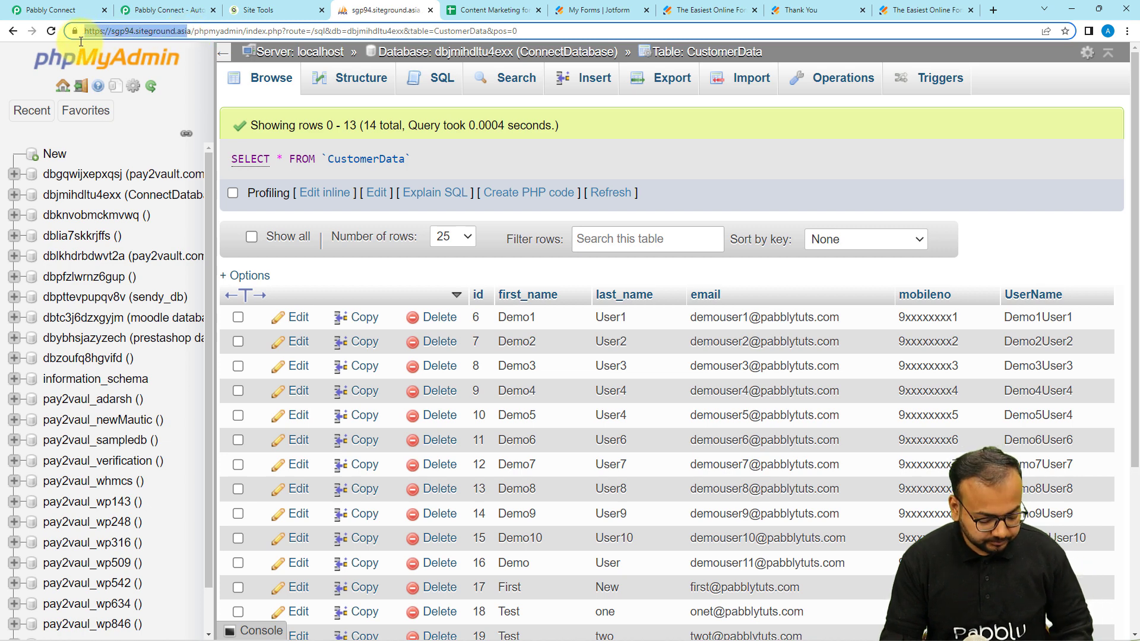
{"action": "left_click", "coordinate": [76, 11]}
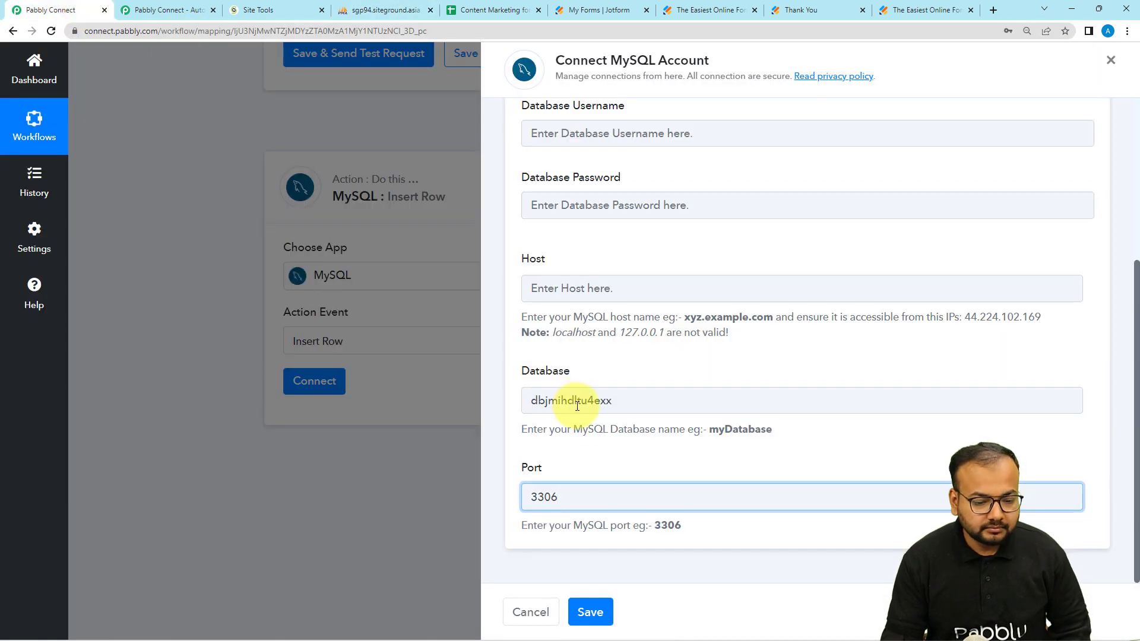
{"action": "left_click", "coordinate": [593, 291]}
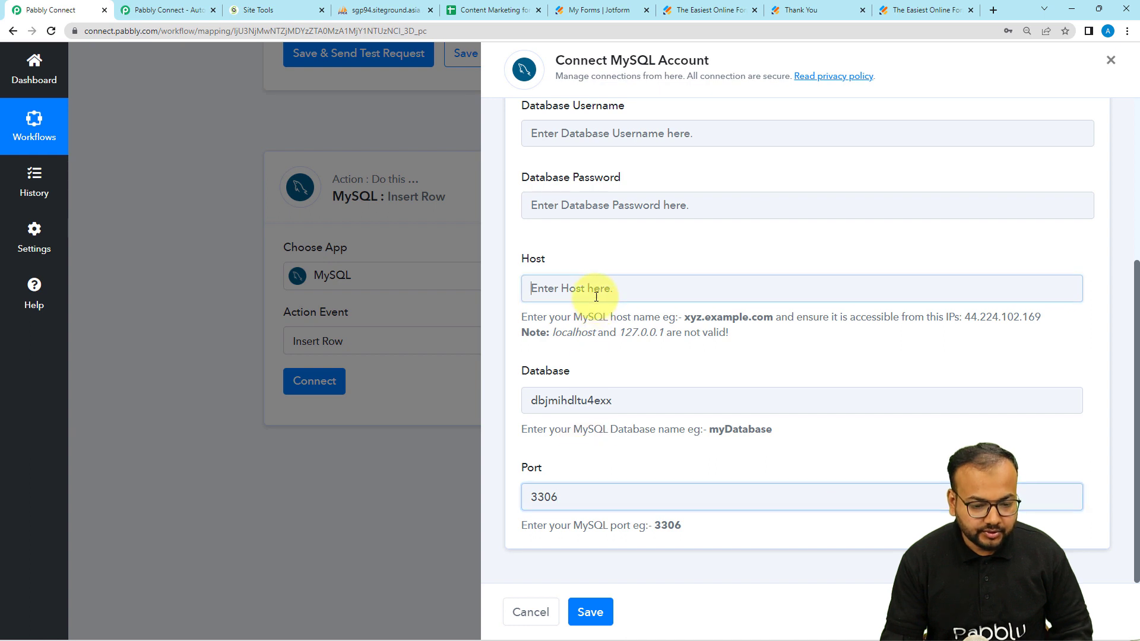
{"action": "key", "text": "ctrl+v"}
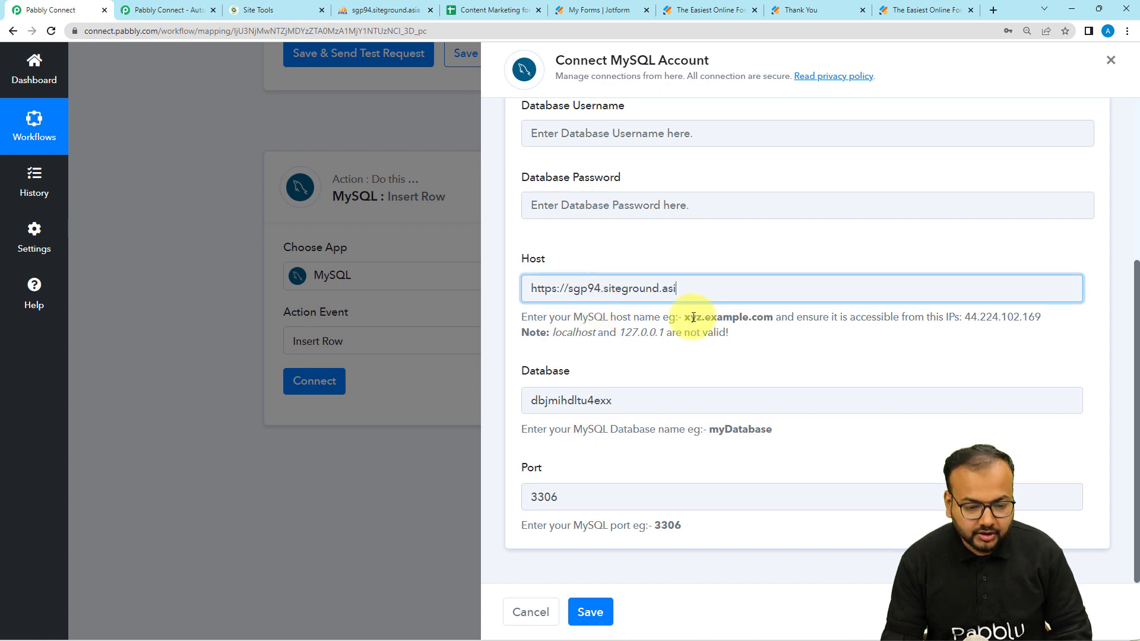
{"action": "type", "text": "a"}
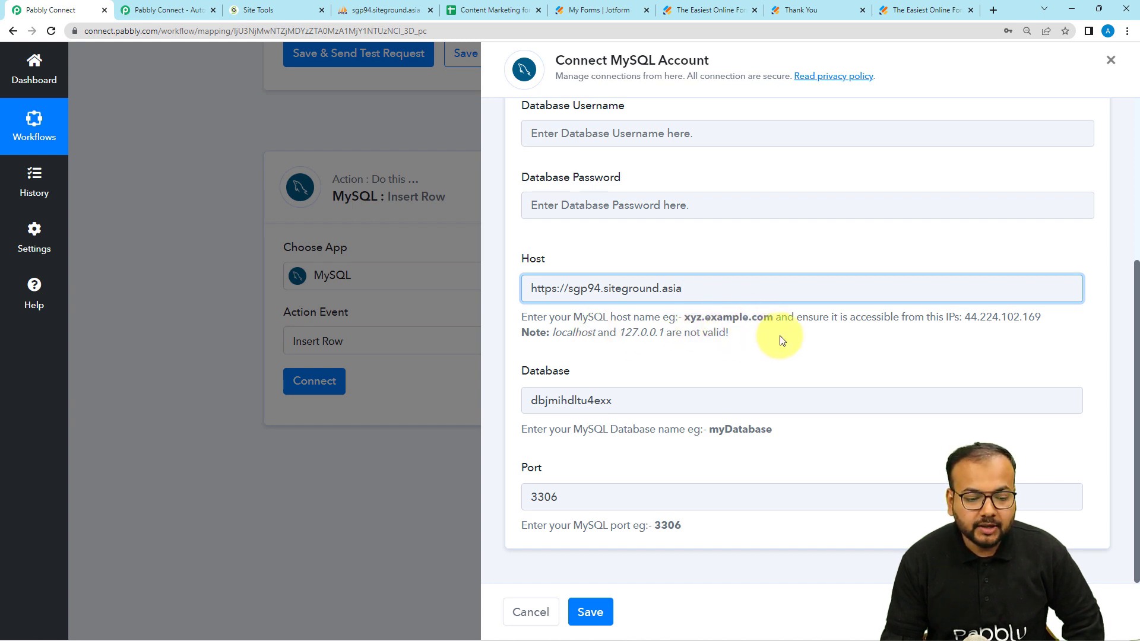
{"action": "left_click", "coordinate": [566, 290]}
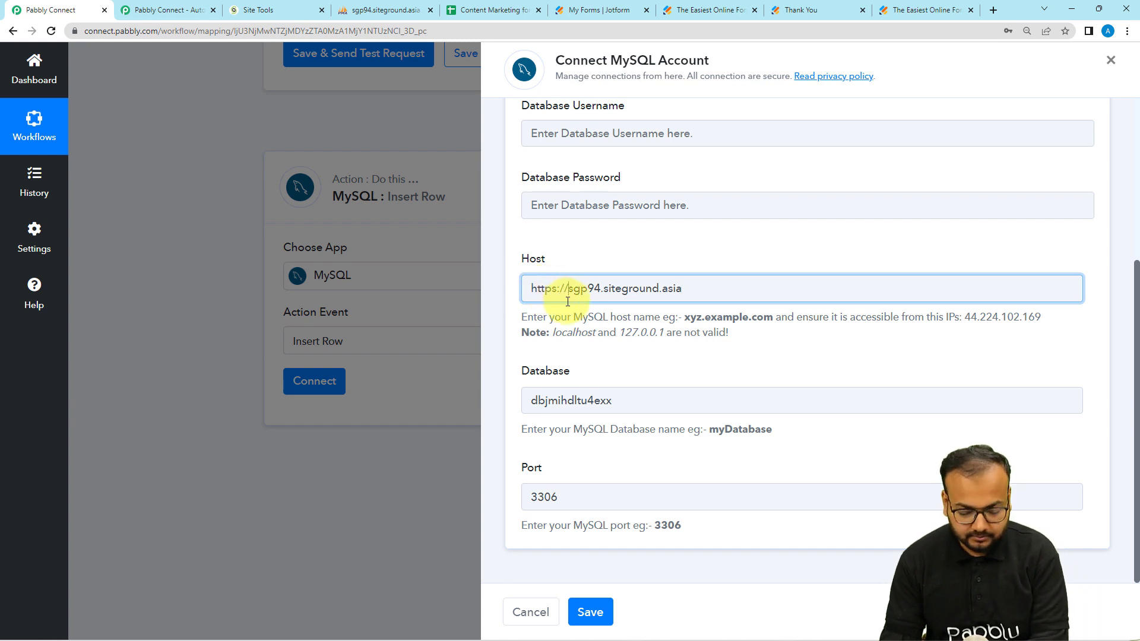
{"action": "key", "text": "BackSpace"}
{"action": "key", "text": "BackSpace"}
{"action": "key", "text": "BackSpace"}
{"action": "key", "text": "BackSpace"}
{"action": "key", "text": "BackSpace"}
{"action": "key", "text": "BackSpace"}
{"action": "key", "text": "BackSpace"}
{"action": "key", "text": "BackSpace"}
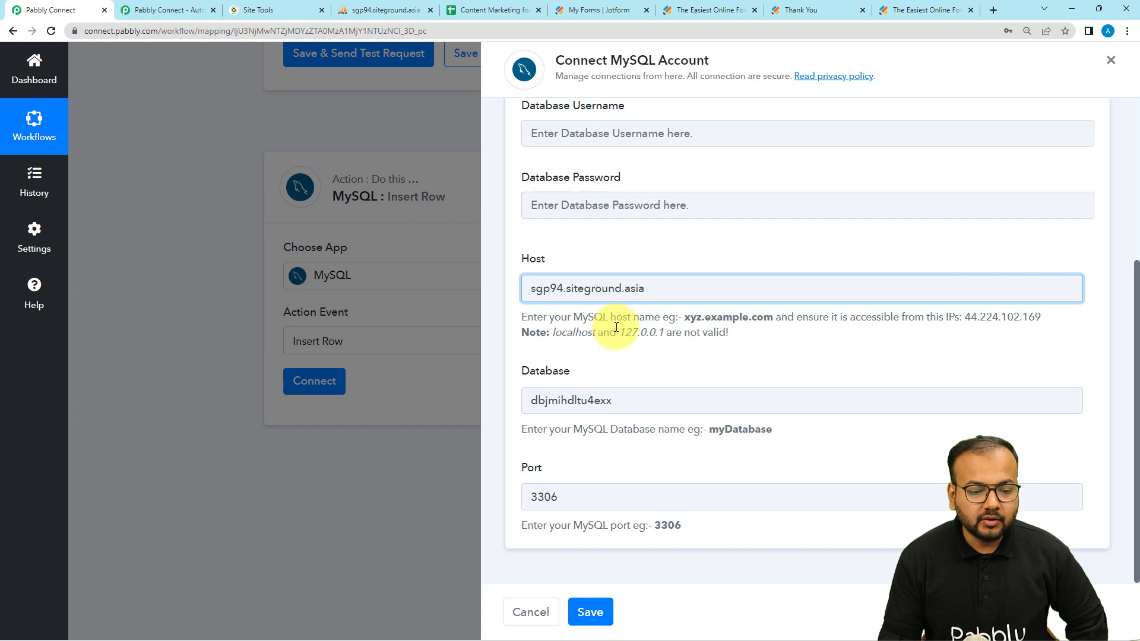
{"action": "scroll", "coordinate": [615, 322], "scroll_direction": "up", "scroll_amount": 1}
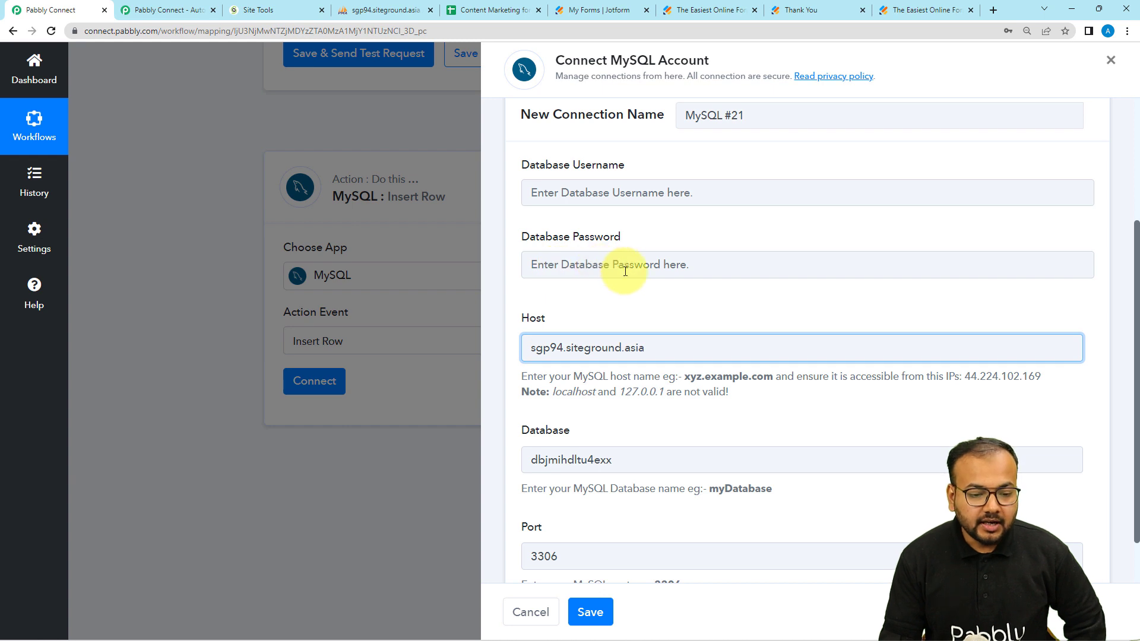
{"action": "scroll", "coordinate": [625, 271], "scroll_direction": "down", "scroll_amount": 1}
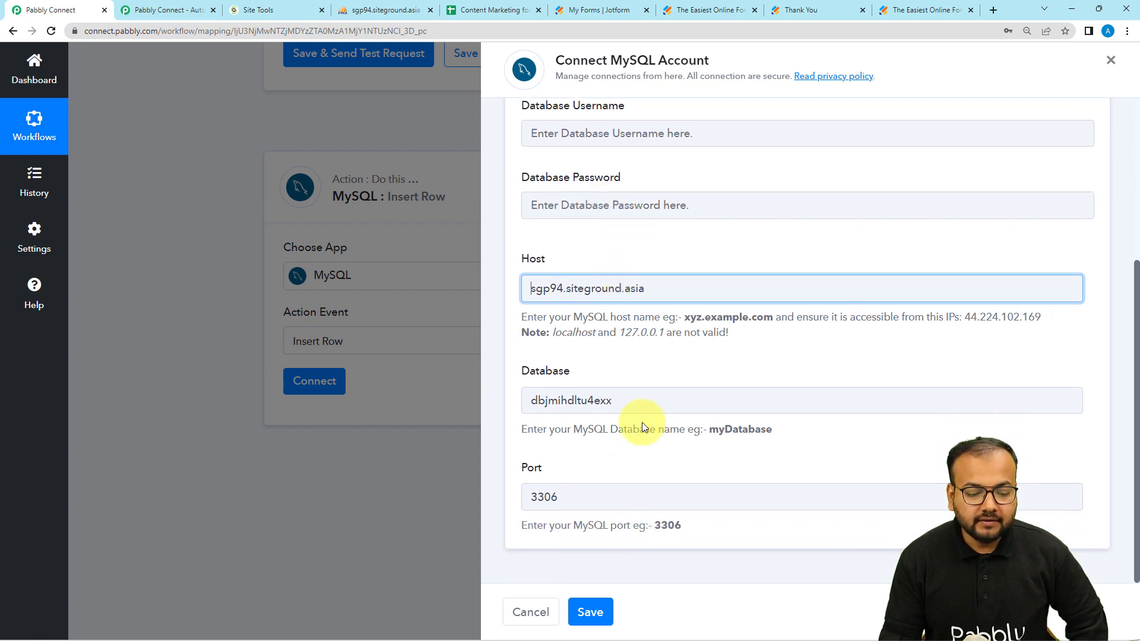
{"action": "scroll", "coordinate": [636, 428], "scroll_direction": "up", "scroll_amount": 2}
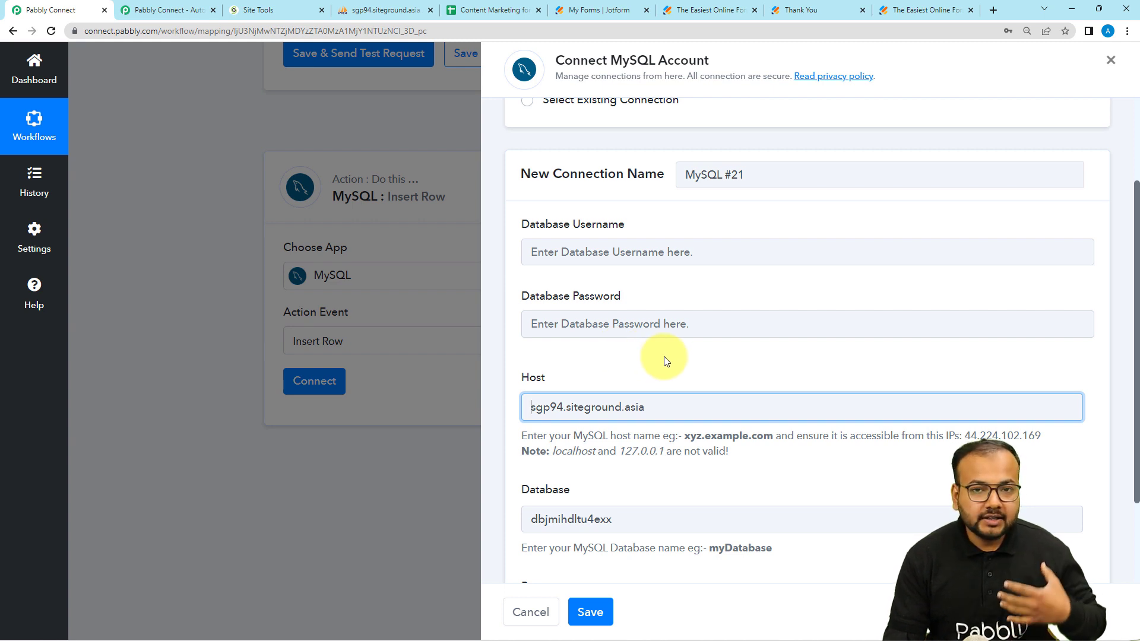
{"action": "scroll", "coordinate": [664, 356], "scroll_direction": "up", "scroll_amount": 2}
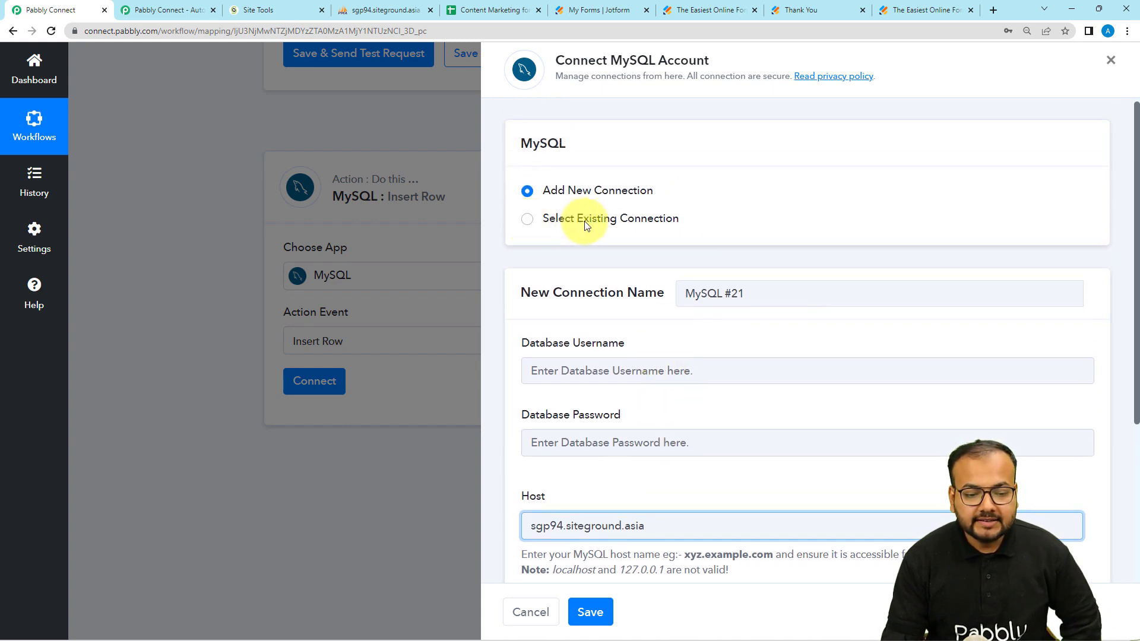
Step: Connect the MySQL step using the existing MySQL #20 connection and save it
{"action": "left_click", "coordinate": [526, 224]}
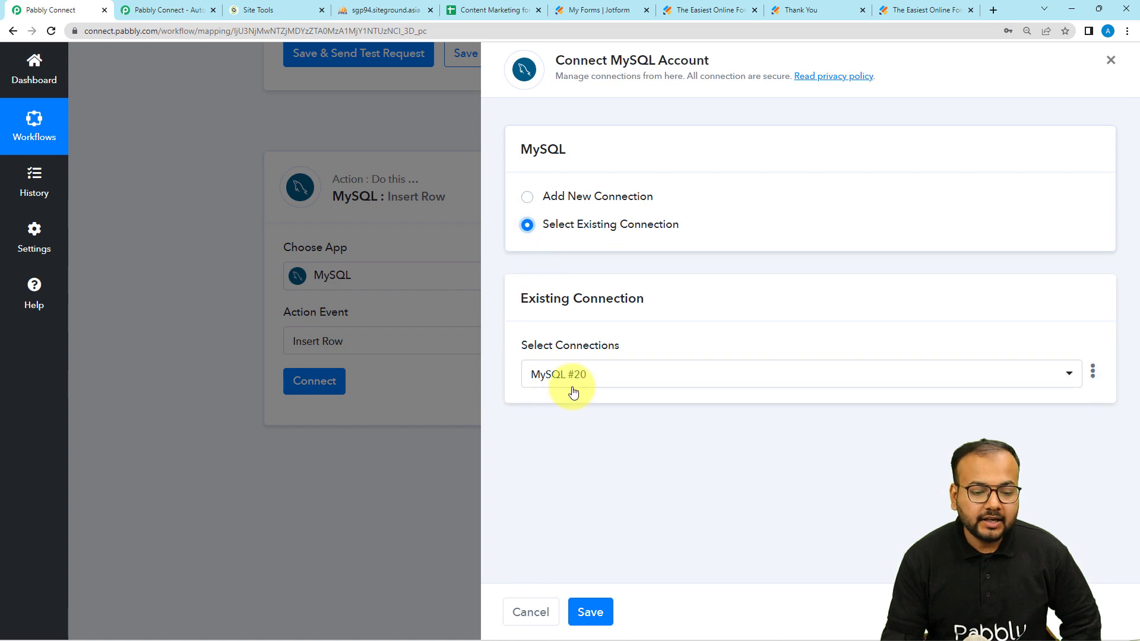
{"action": "left_click", "coordinate": [603, 376]}
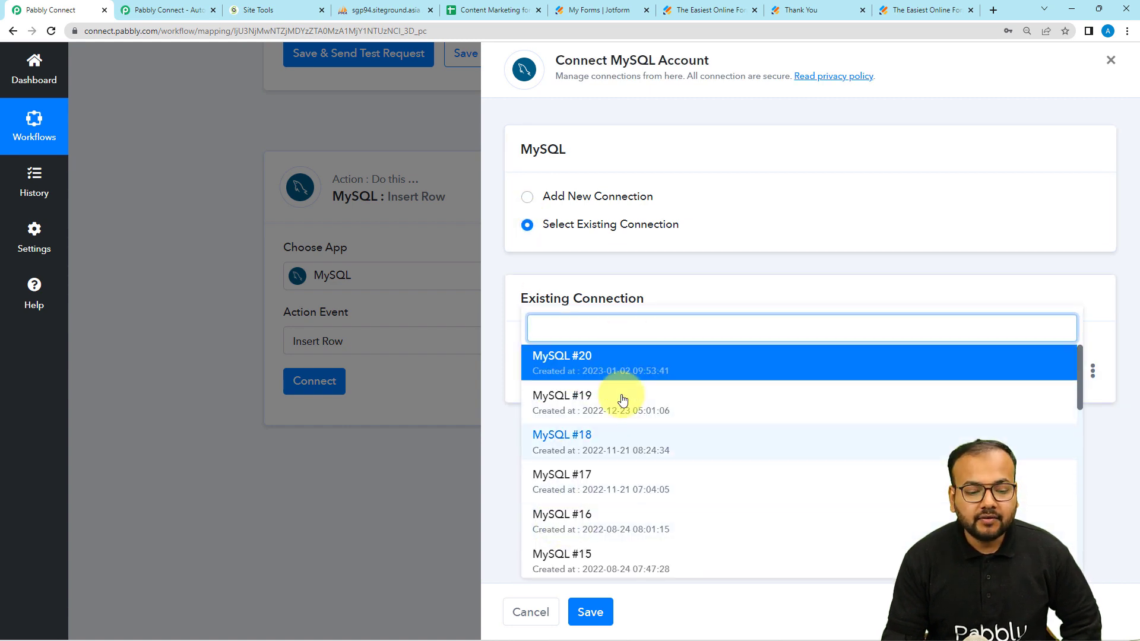
{"action": "left_click", "coordinate": [541, 357]}
{"action": "left_click", "coordinate": [593, 599]}
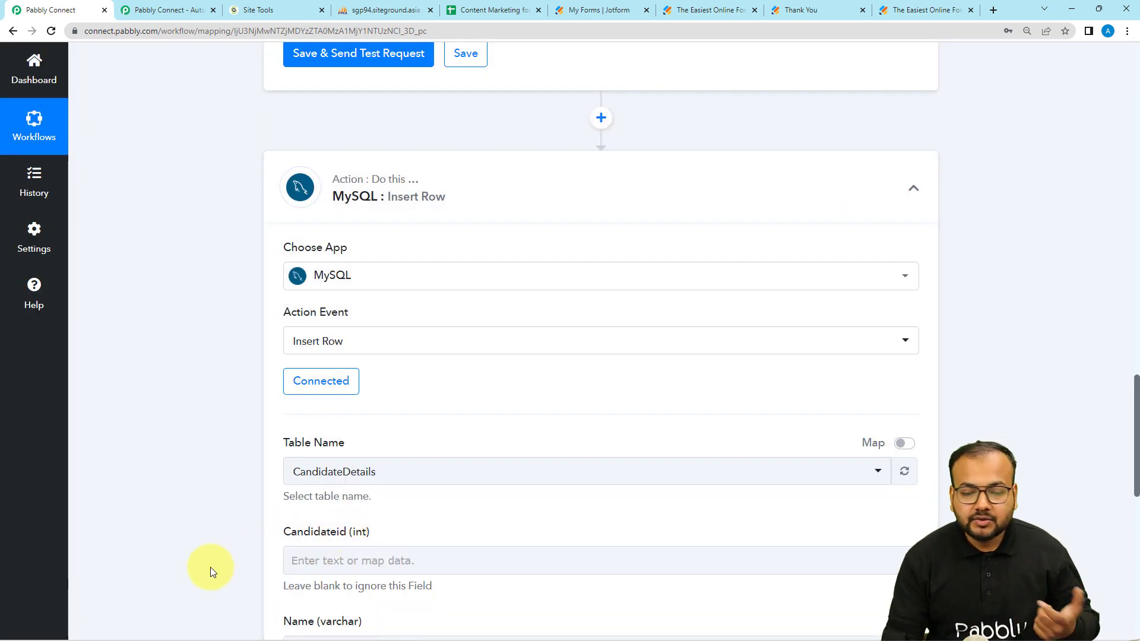
{"action": "scroll", "coordinate": [233, 390], "scroll_direction": "down", "scroll_amount": 2}
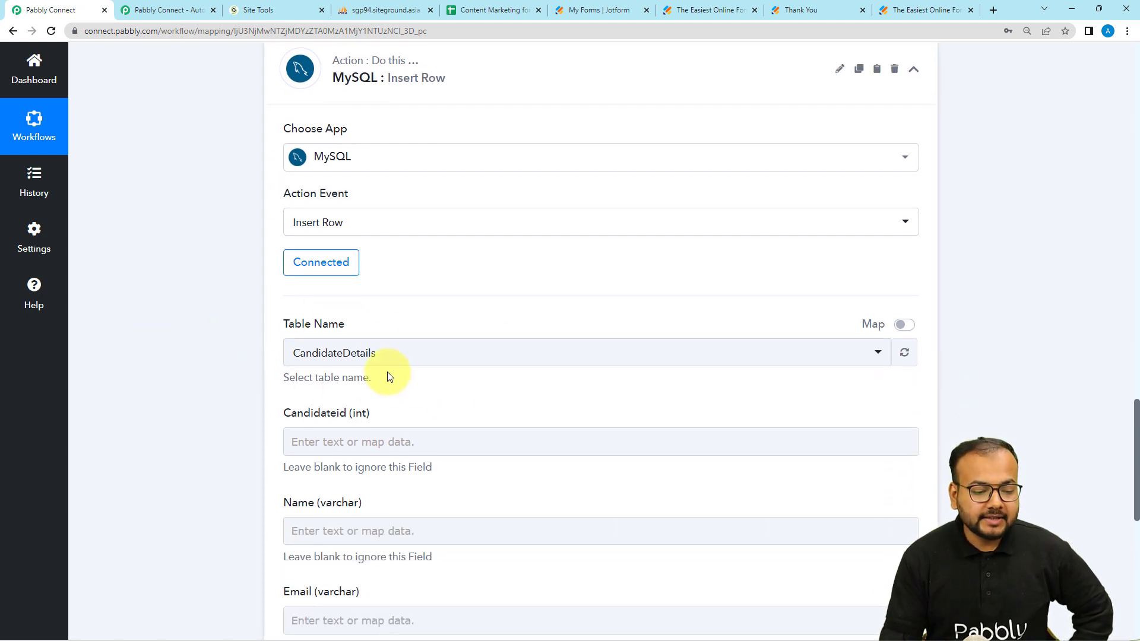
{"action": "left_click", "coordinate": [394, 12]}
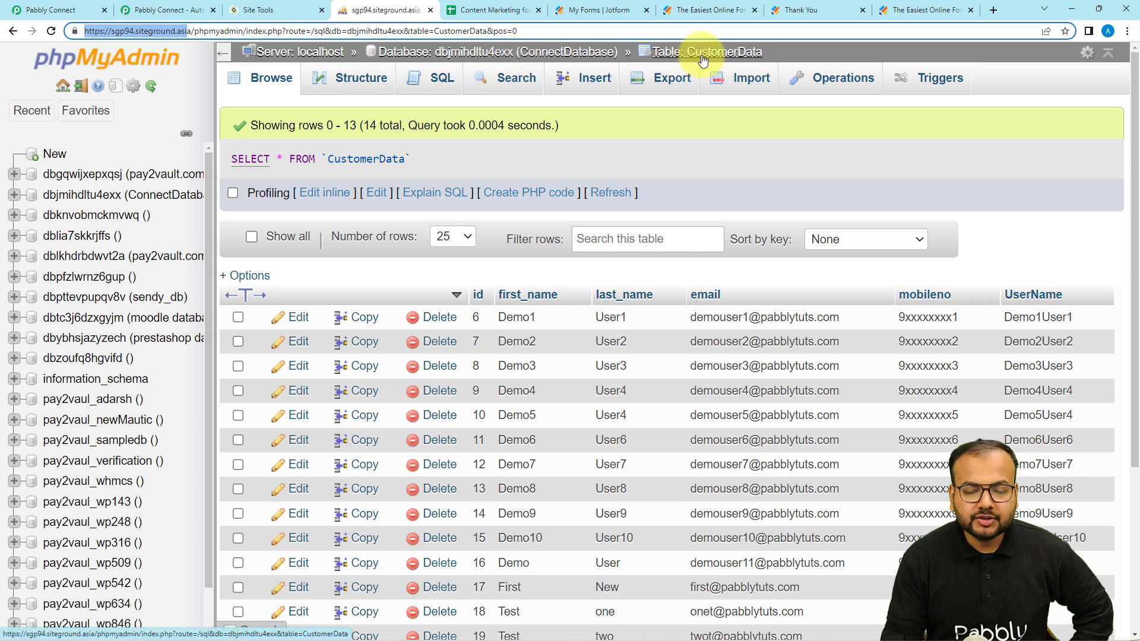
Step: Point the MySQL Insert Row step at the CustomerData table, exposing Id, First Name, Last Name, Email, Mobileno and UserName
{"action": "left_click", "coordinate": [53, 10]}
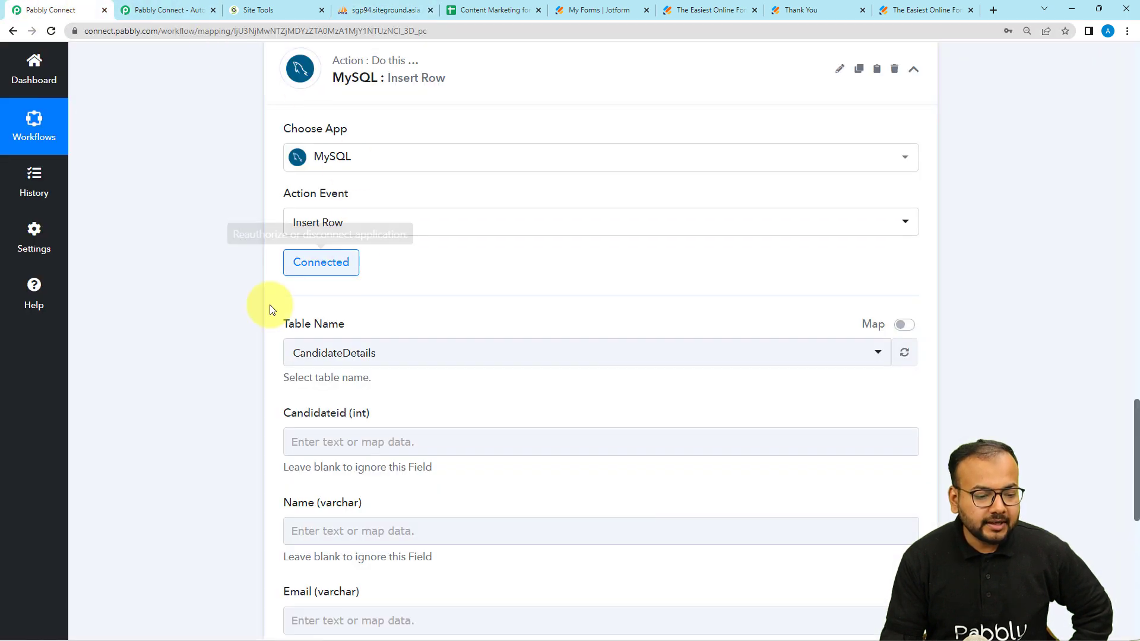
{"action": "scroll", "coordinate": [270, 305], "scroll_direction": "down", "scroll_amount": 3}
{"action": "left_click", "coordinate": [325, 178]}
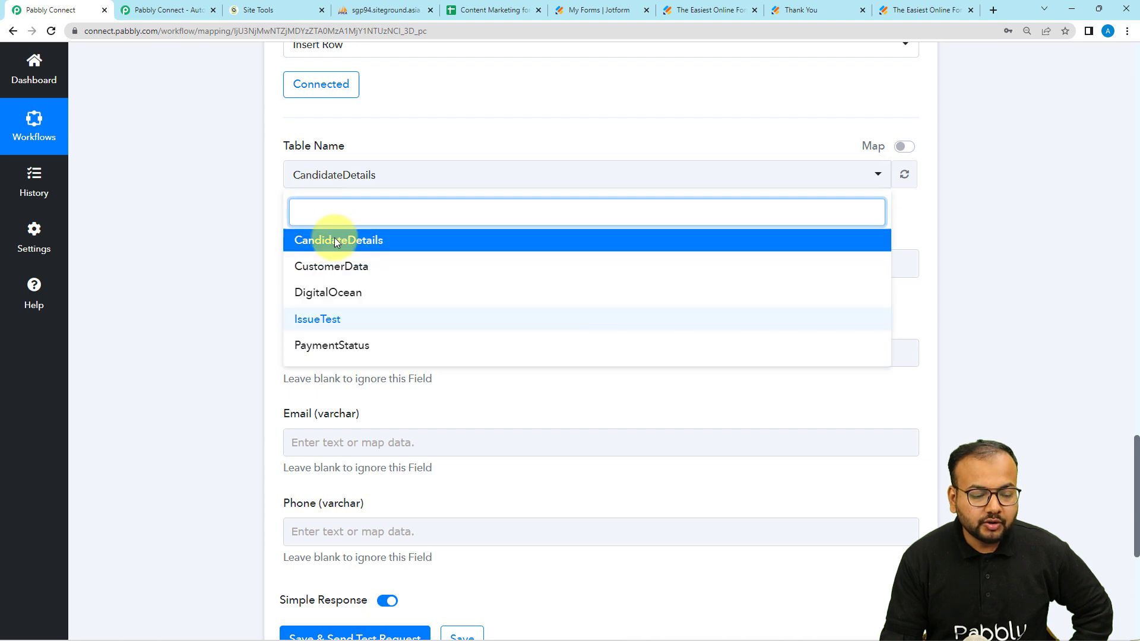
{"action": "left_click", "coordinate": [327, 275]}
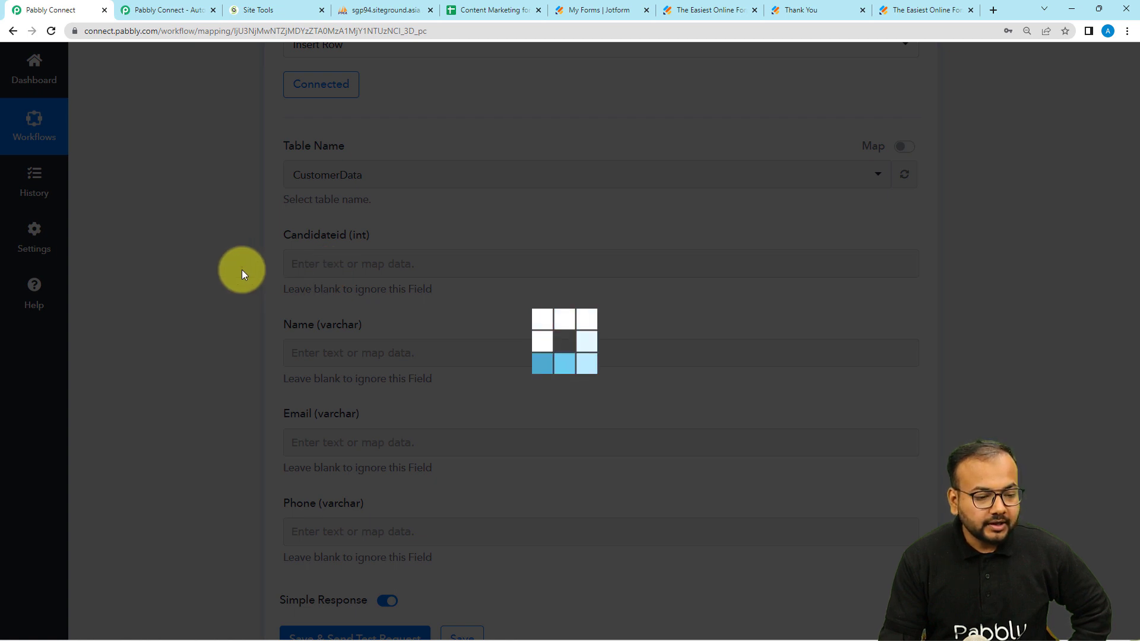
{"action": "scroll", "coordinate": [241, 269], "scroll_direction": "down", "scroll_amount": 2}
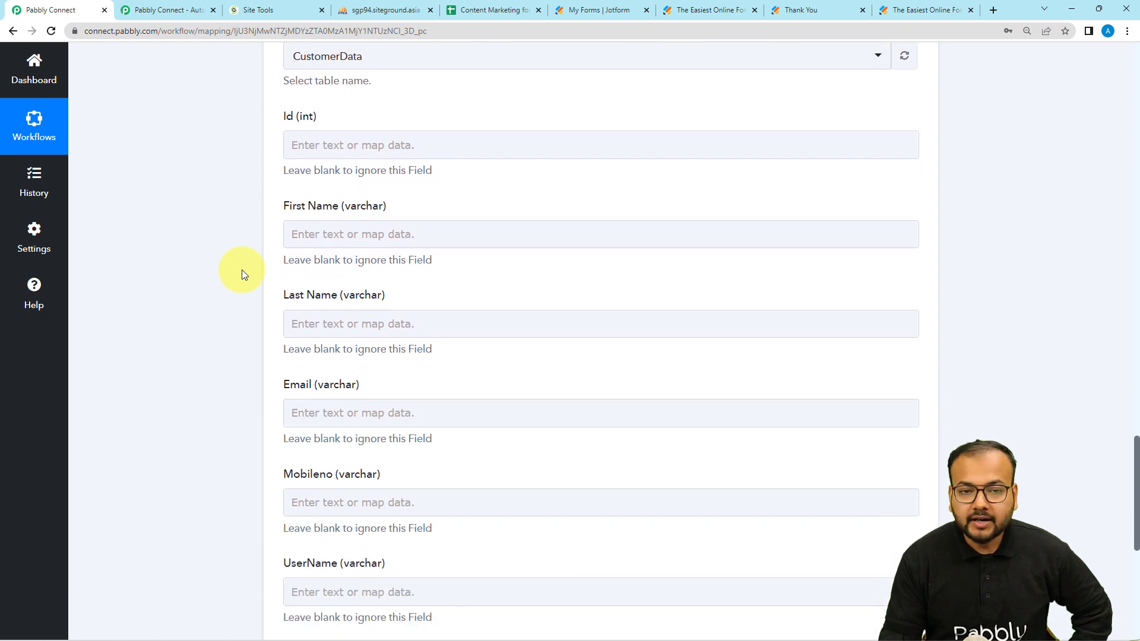
{"action": "scroll", "coordinate": [242, 272], "scroll_direction": "down", "scroll_amount": 2}
{"action": "scroll", "coordinate": [242, 272], "scroll_direction": "up", "scroll_amount": 2}
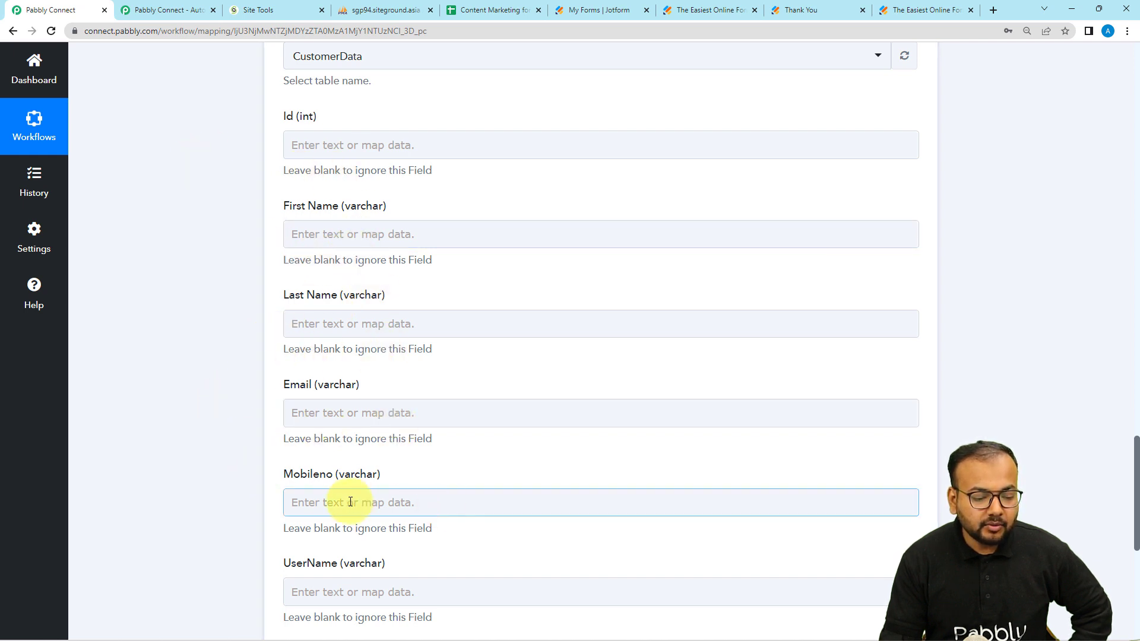
{"action": "scroll", "coordinate": [333, 501], "scroll_direction": "down", "scroll_amount": 1}
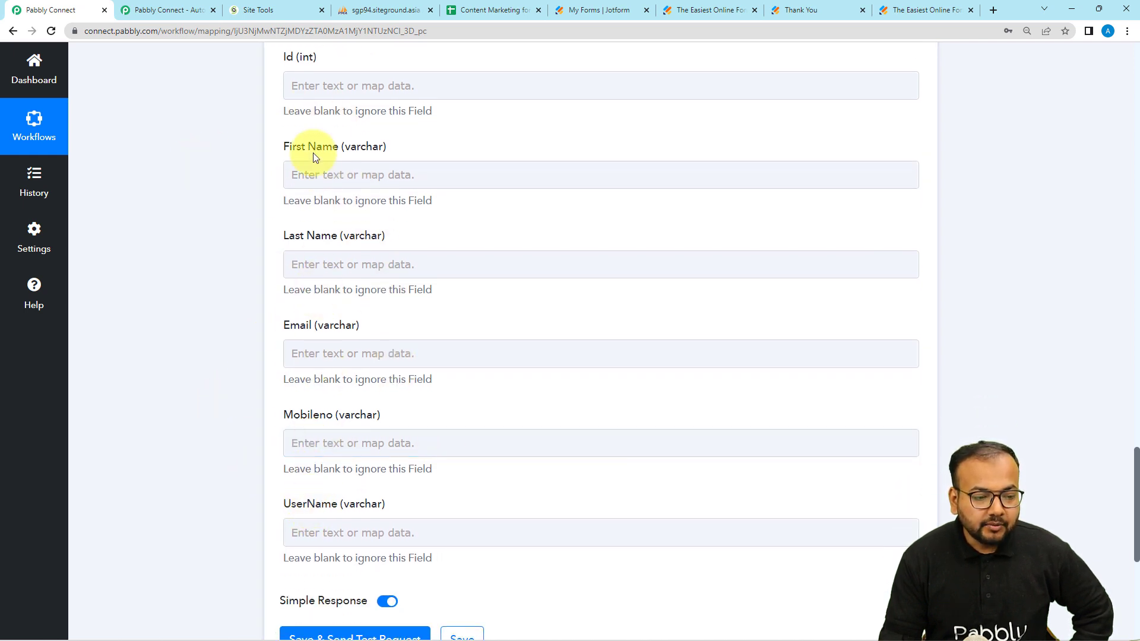
{"action": "scroll", "coordinate": [214, 297], "scroll_direction": "up", "scroll_amount": 7}
{"action": "scroll", "coordinate": [204, 322], "scroll_direction": "up", "scroll_amount": 9}
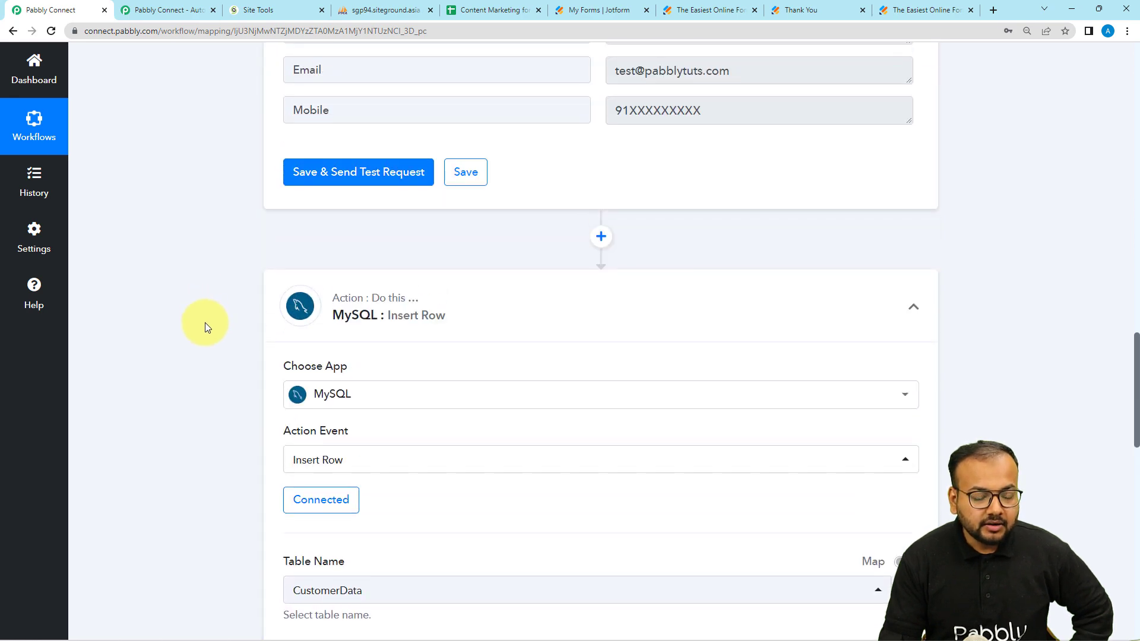
{"action": "scroll", "coordinate": [205, 322], "scroll_direction": "down", "scroll_amount": 1}
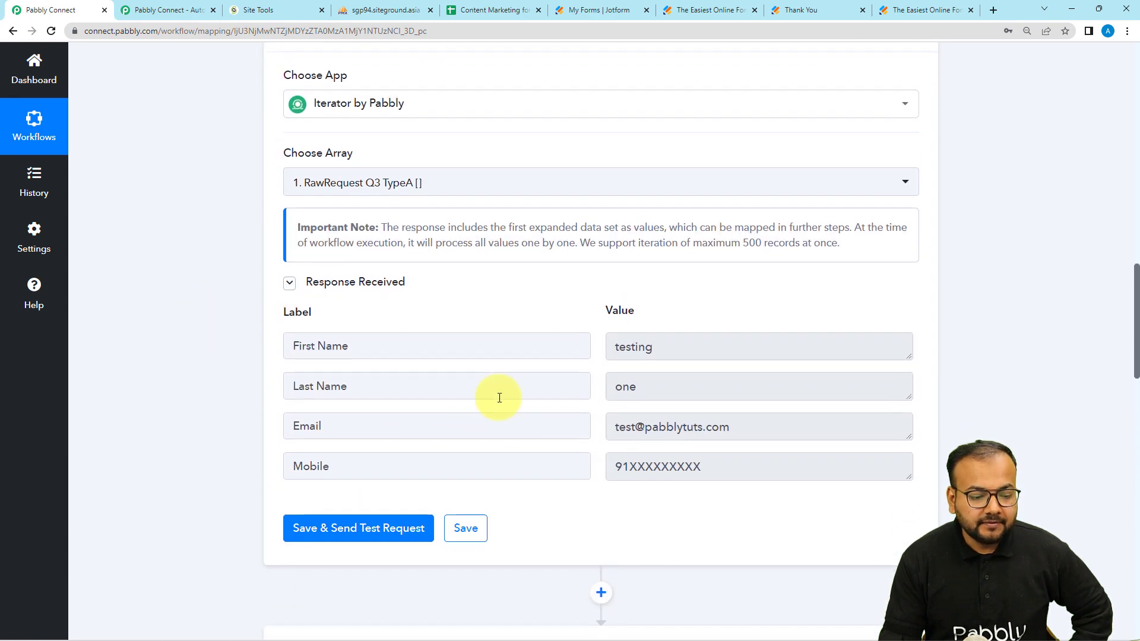
{"action": "scroll", "coordinate": [339, 398], "scroll_direction": "up", "scroll_amount": 7}
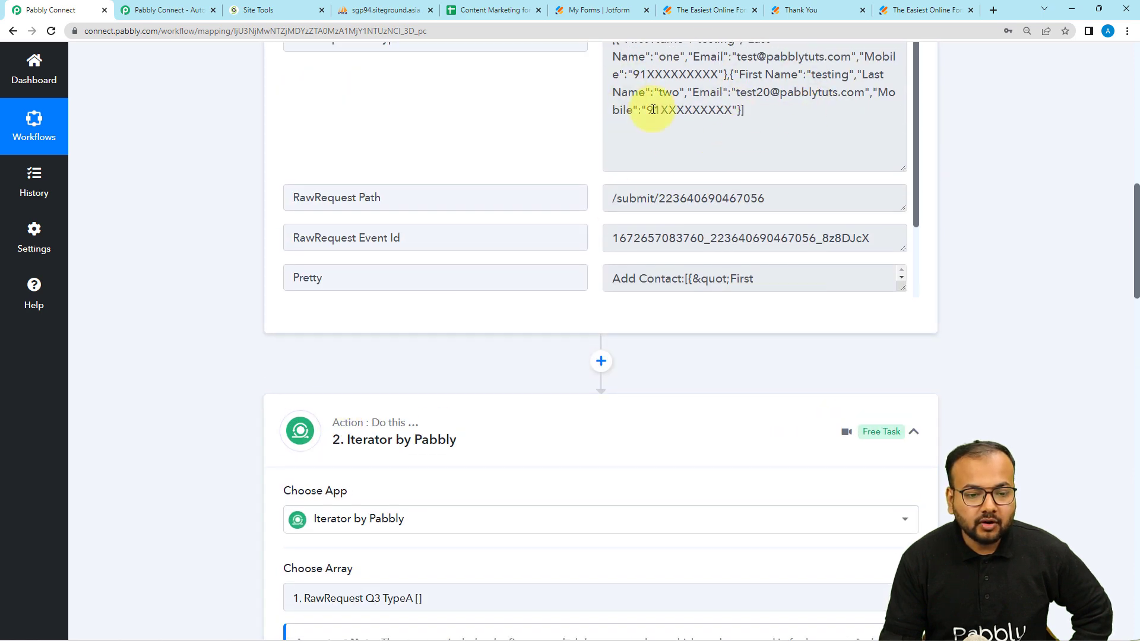
{"action": "scroll", "coordinate": [586, 129], "scroll_direction": "down", "scroll_amount": 2}
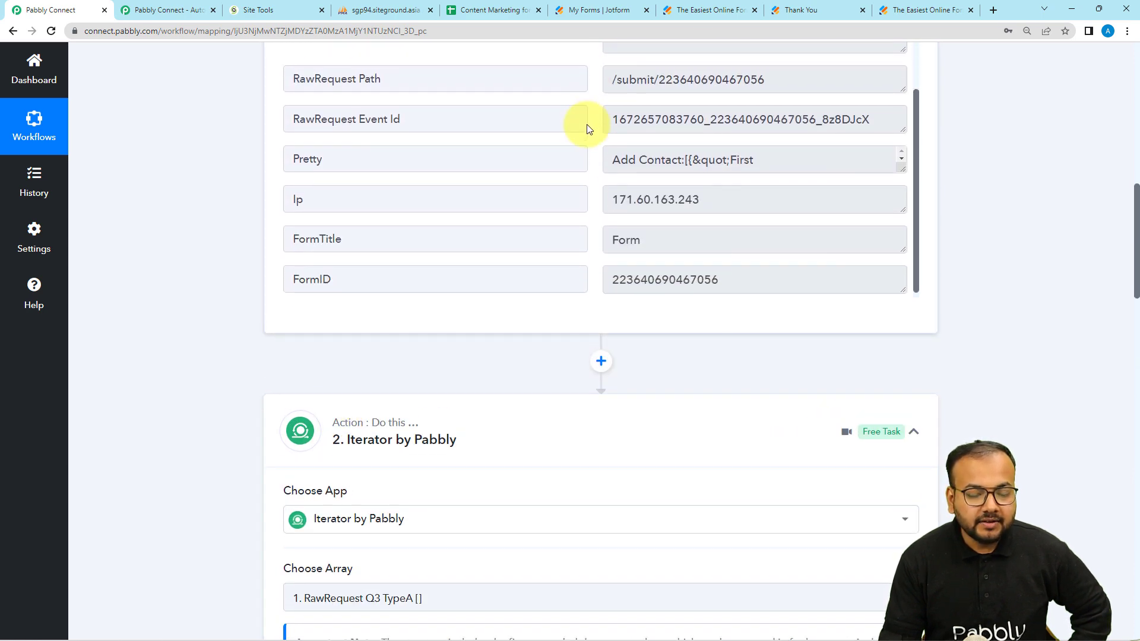
{"action": "scroll", "coordinate": [205, 199], "scroll_direction": "down", "scroll_amount": 6}
{"action": "scroll", "coordinate": [205, 198], "scroll_direction": "down", "scroll_amount": 2}
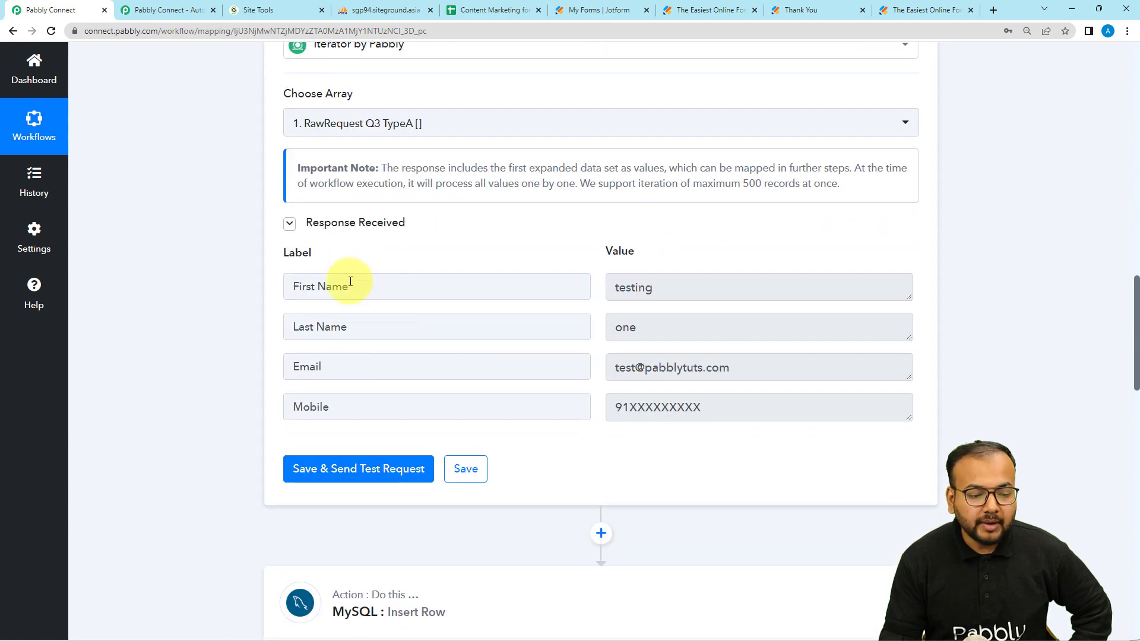
{"action": "scroll", "coordinate": [232, 387], "scroll_direction": "down", "scroll_amount": 9}
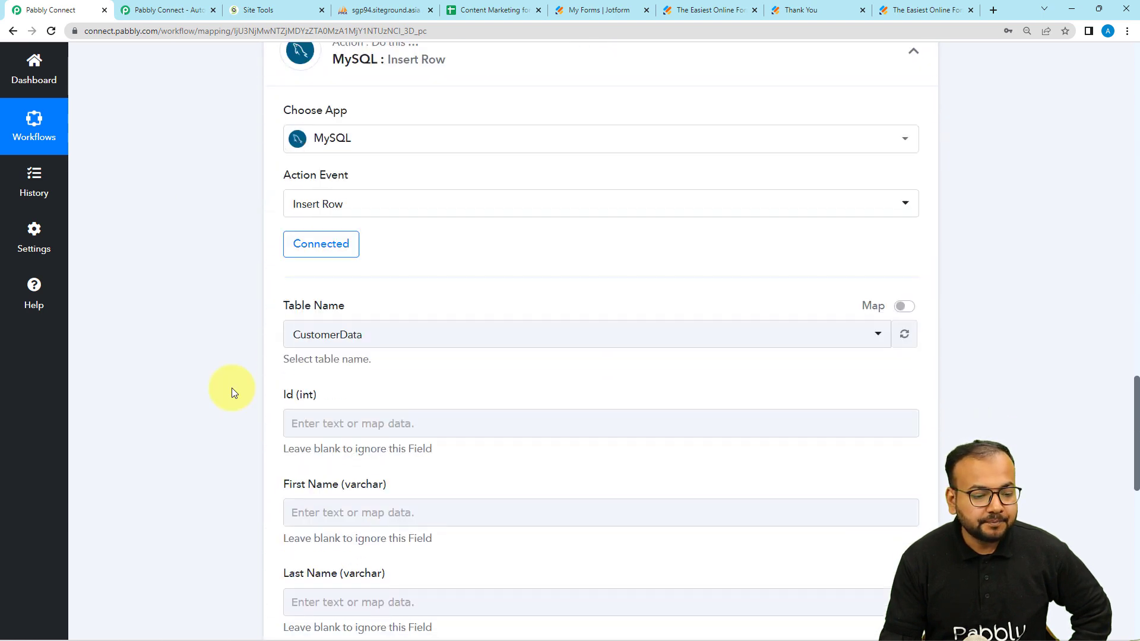
{"action": "scroll", "coordinate": [231, 387], "scroll_direction": "down", "scroll_amount": 6}
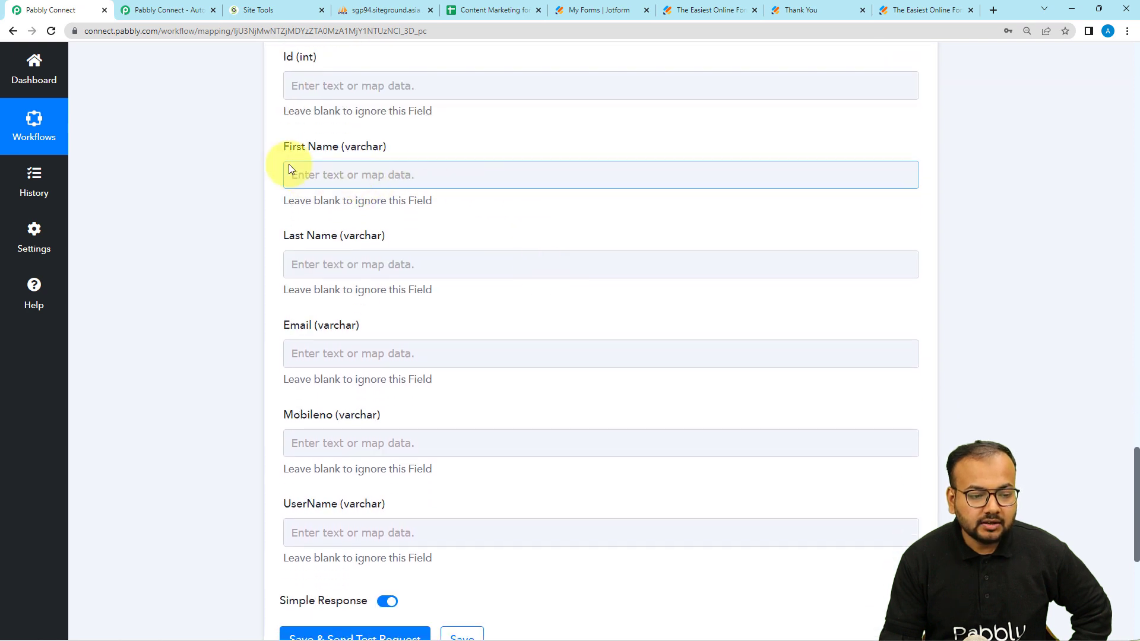
{"action": "left_click", "coordinate": [334, 171]}
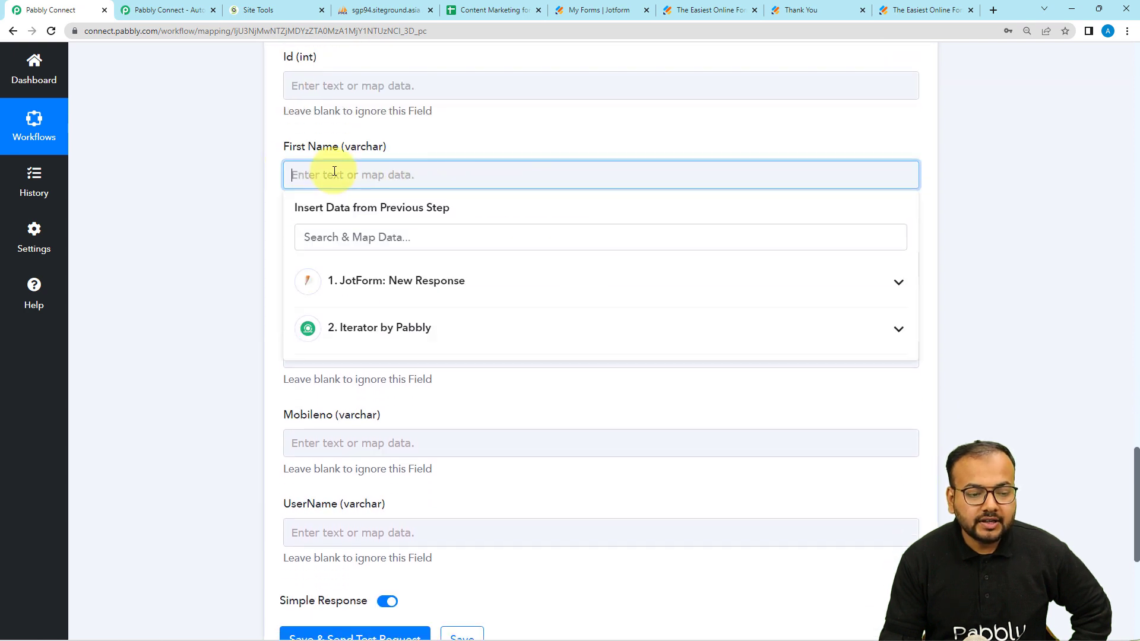
Step: Map the Iterator's First Name and Last Name into the First Name and Last Name fields
{"action": "left_click", "coordinate": [384, 331]}
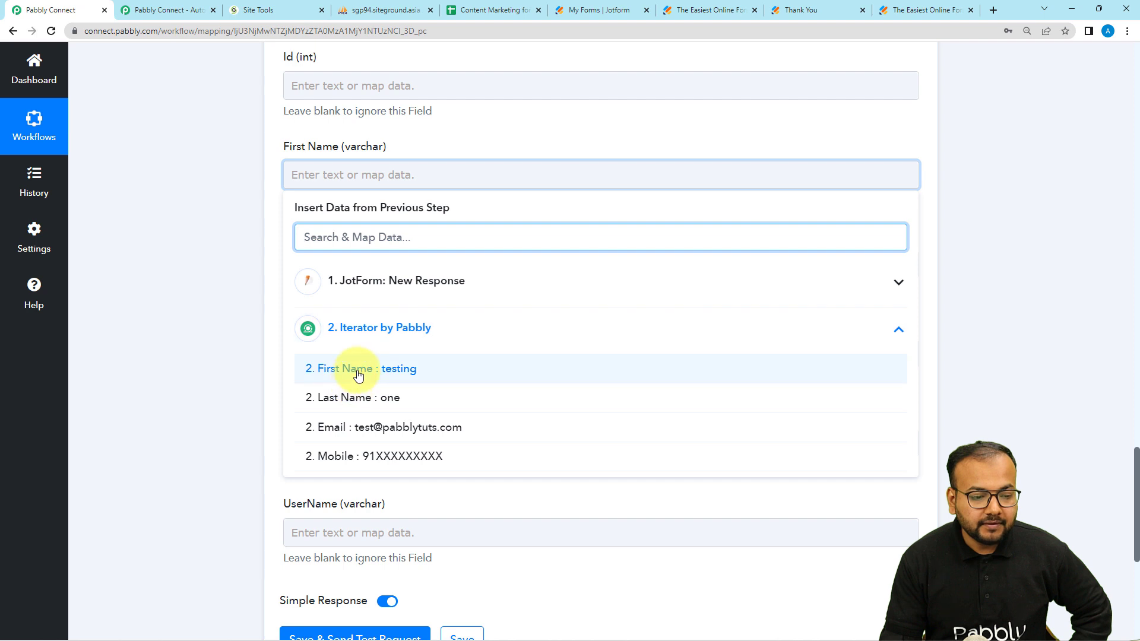
{"action": "left_click", "coordinate": [288, 371]}
{"action": "left_click", "coordinate": [224, 304]}
{"action": "scroll", "coordinate": [223, 305], "scroll_direction": "down", "scroll_amount": 2}
{"action": "left_click", "coordinate": [398, 155]}
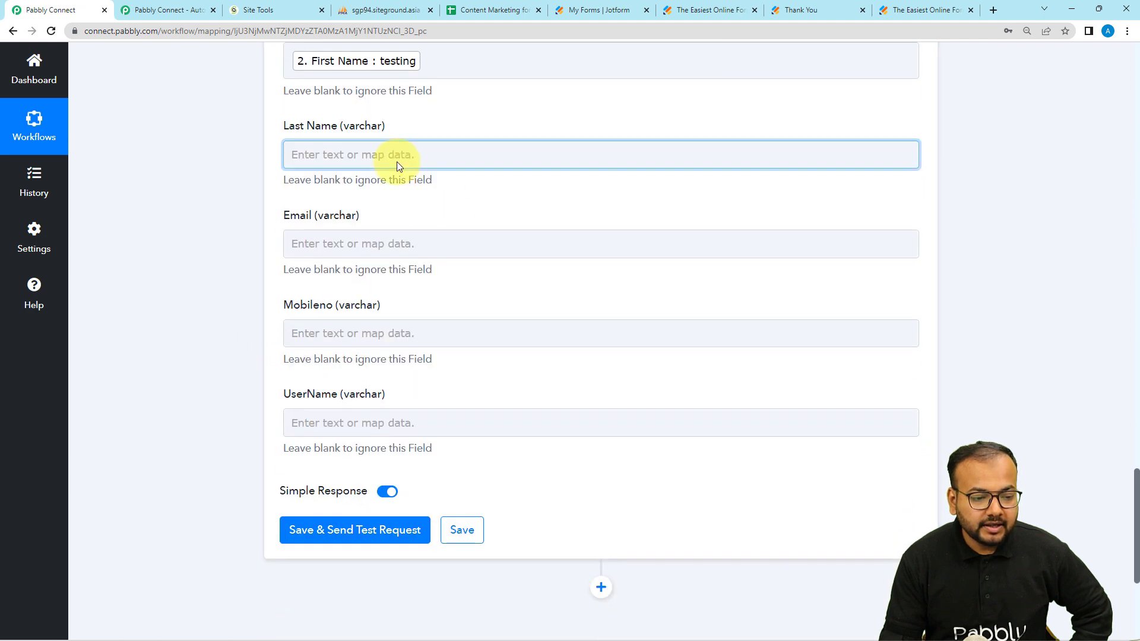
{"action": "left_click", "coordinate": [383, 319]}
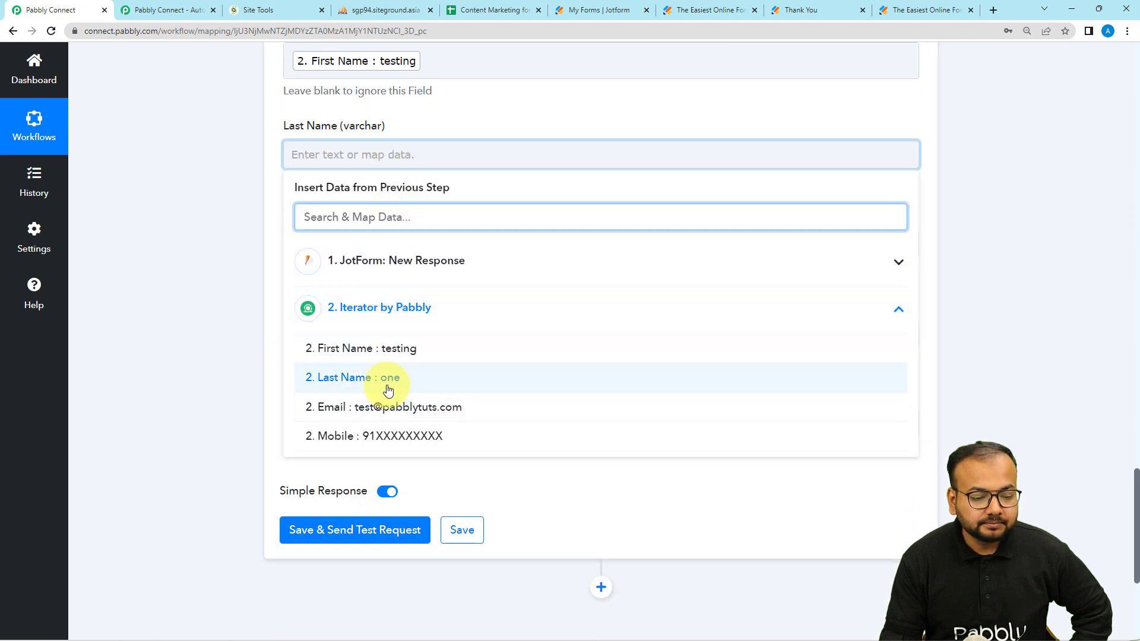
{"action": "left_click", "coordinate": [394, 389]}
{"action": "left_click", "coordinate": [232, 265]}
Step: Map the Iterator's Email and Mobile into Email and Mobileno, then check CustomerData's existing rows in phpMyAdmin
{"action": "left_click", "coordinate": [326, 261]}
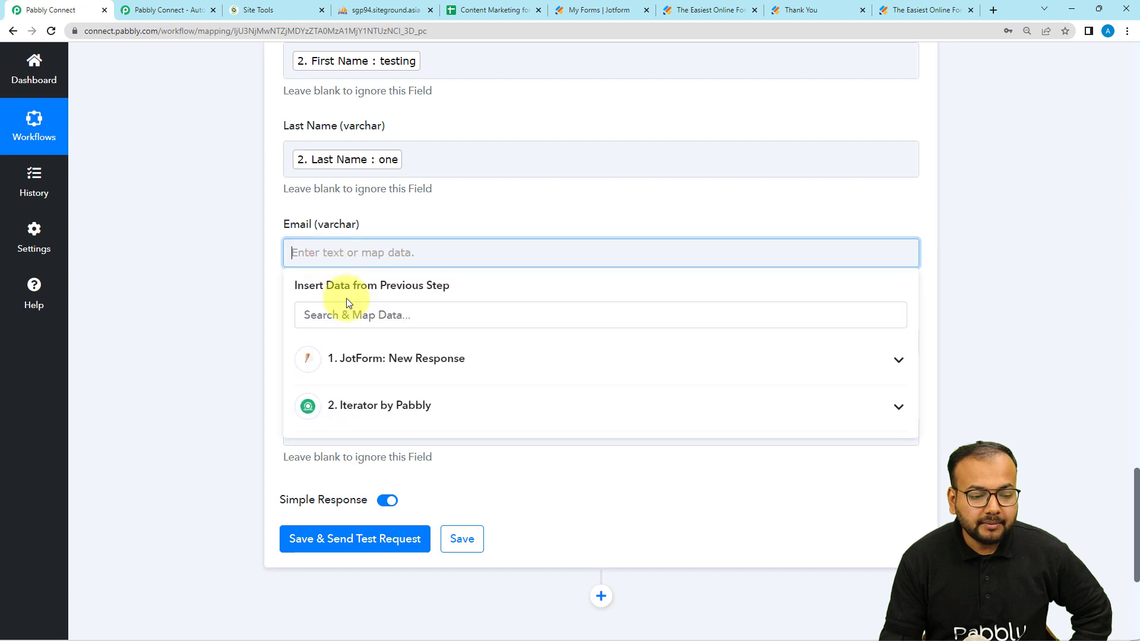
{"action": "left_click", "coordinate": [326, 406]}
{"action": "left_click", "coordinate": [368, 505]}
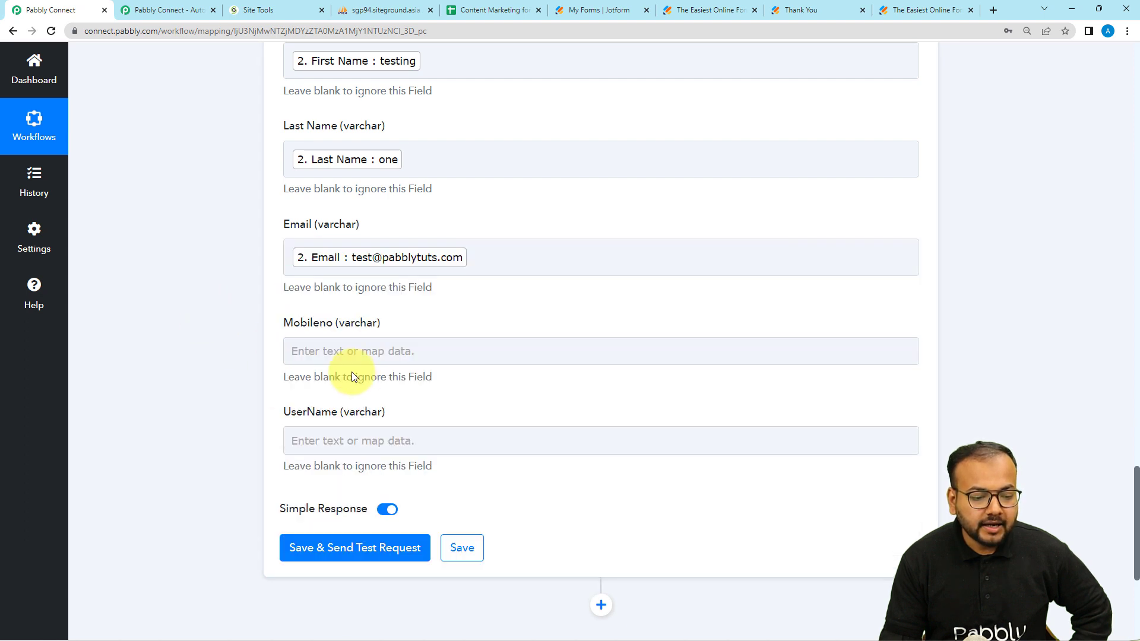
{"action": "left_click", "coordinate": [347, 351]}
{"action": "left_click", "coordinate": [352, 494]}
{"action": "scroll", "coordinate": [376, 572], "scroll_direction": "down", "scroll_amount": 2}
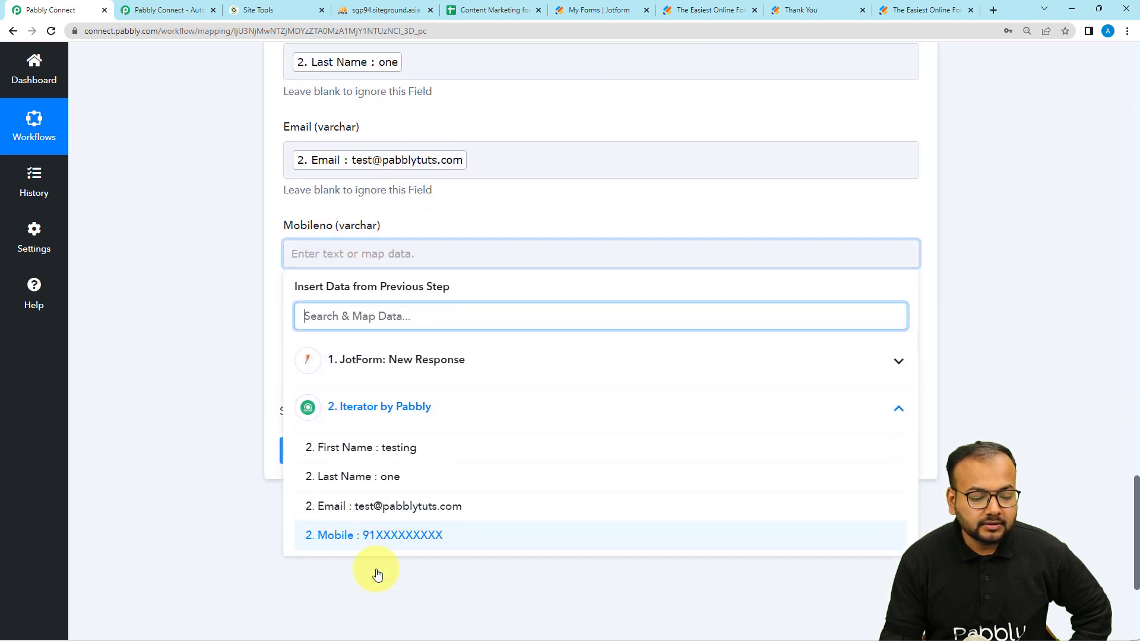
{"action": "left_click", "coordinate": [376, 522]}
{"action": "left_click", "coordinate": [194, 261]}
{"action": "scroll", "coordinate": [193, 261], "scroll_direction": "up", "scroll_amount": 2}
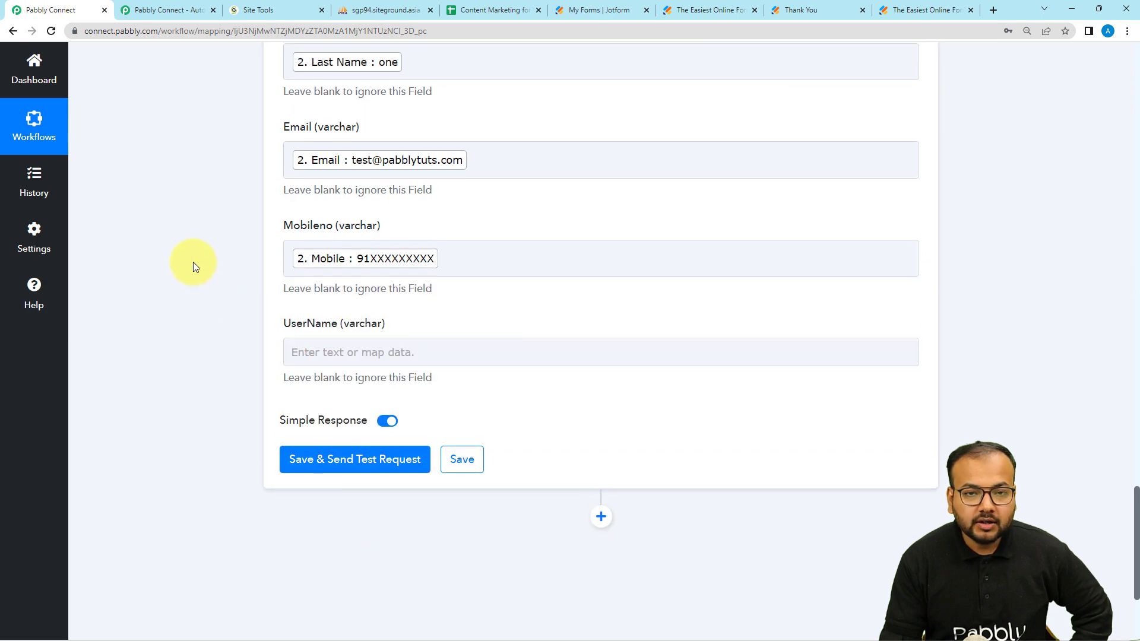
{"action": "scroll", "coordinate": [273, 427], "scroll_direction": "up", "scroll_amount": 4}
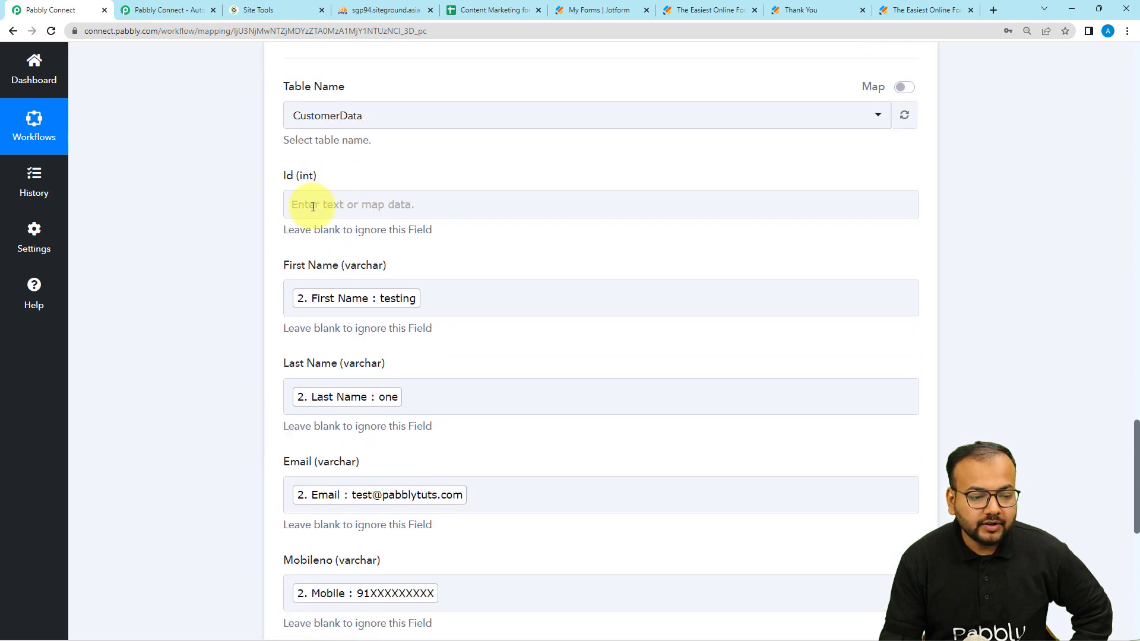
{"action": "scroll", "coordinate": [230, 233], "scroll_direction": "down", "scroll_amount": 5}
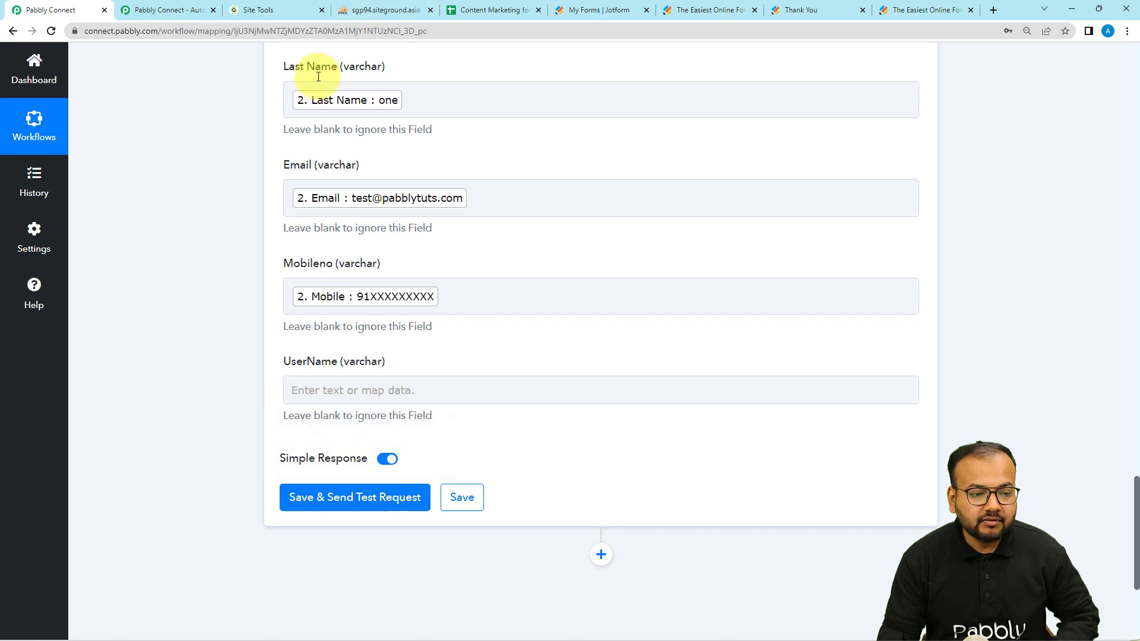
{"action": "left_click", "coordinate": [371, 14]}
{"action": "scroll", "coordinate": [447, 354], "scroll_direction": "down", "scroll_amount": 5}
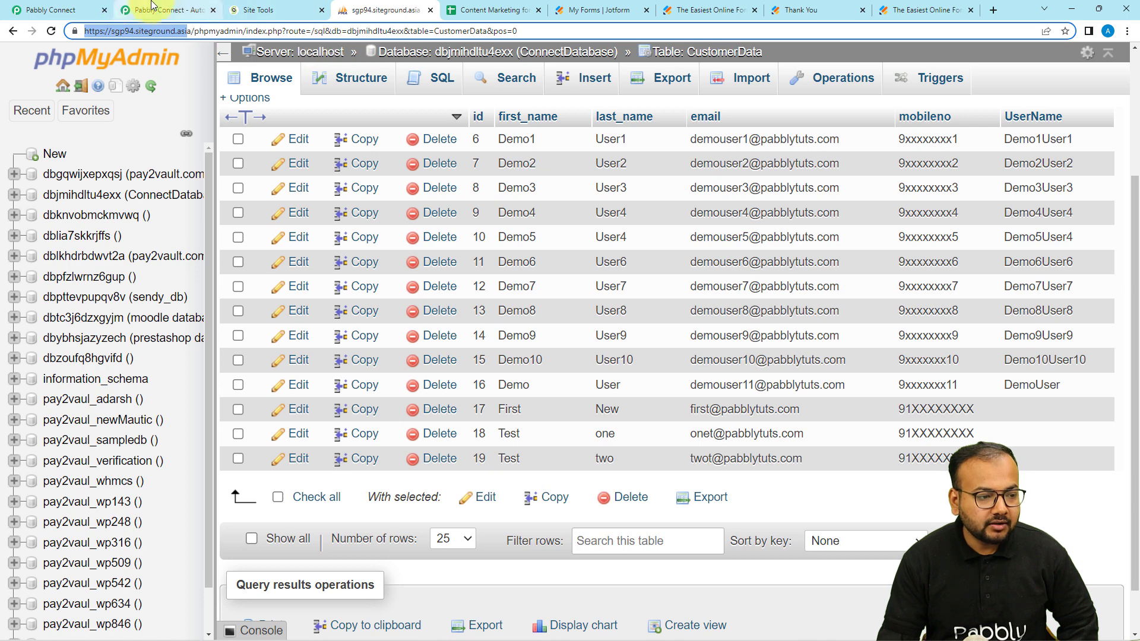
Step: Save the MySQL step and send a test insert, which succeeds with Data Inserted Id 20
{"action": "left_click", "coordinate": [101, 9]}
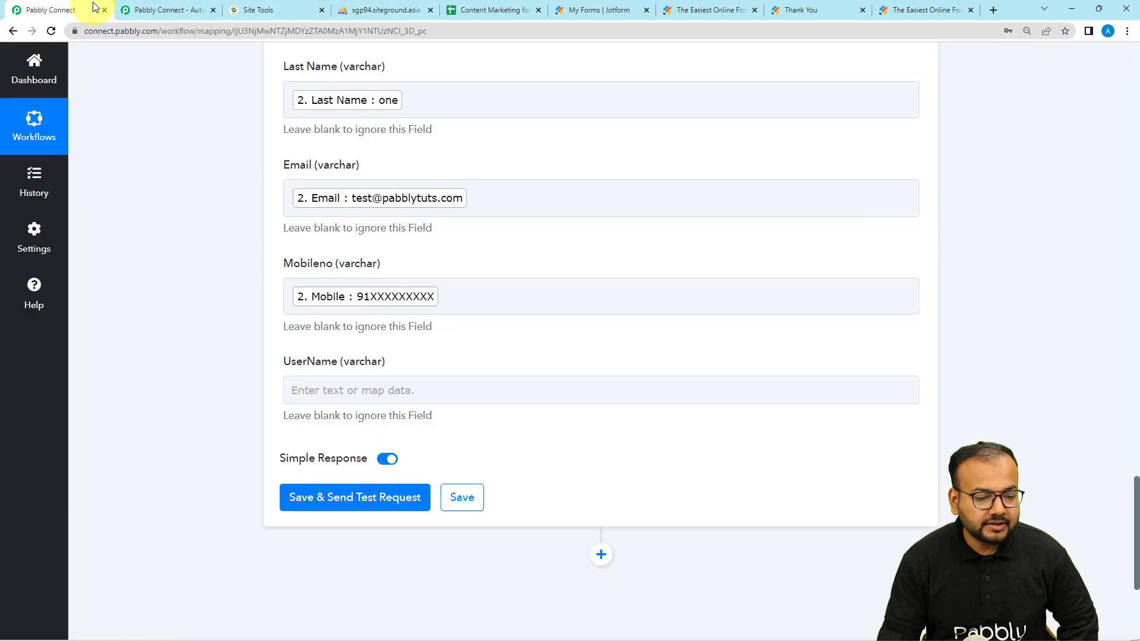
{"action": "left_click", "coordinate": [301, 497]}
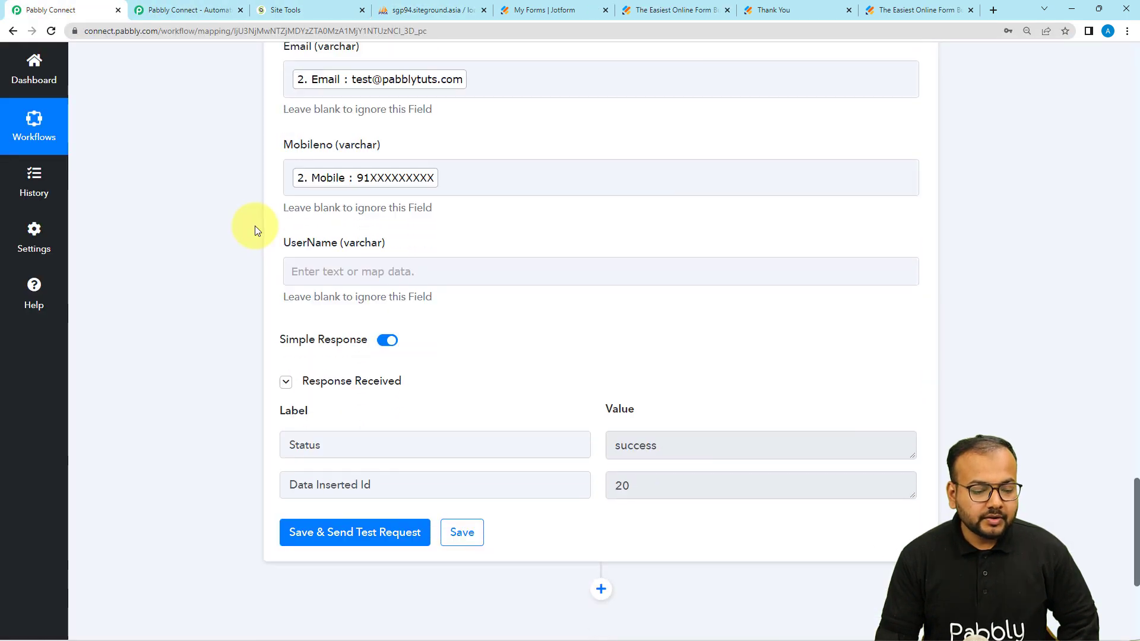
{"action": "scroll", "coordinate": [254, 226], "scroll_direction": "down", "scroll_amount": 1}
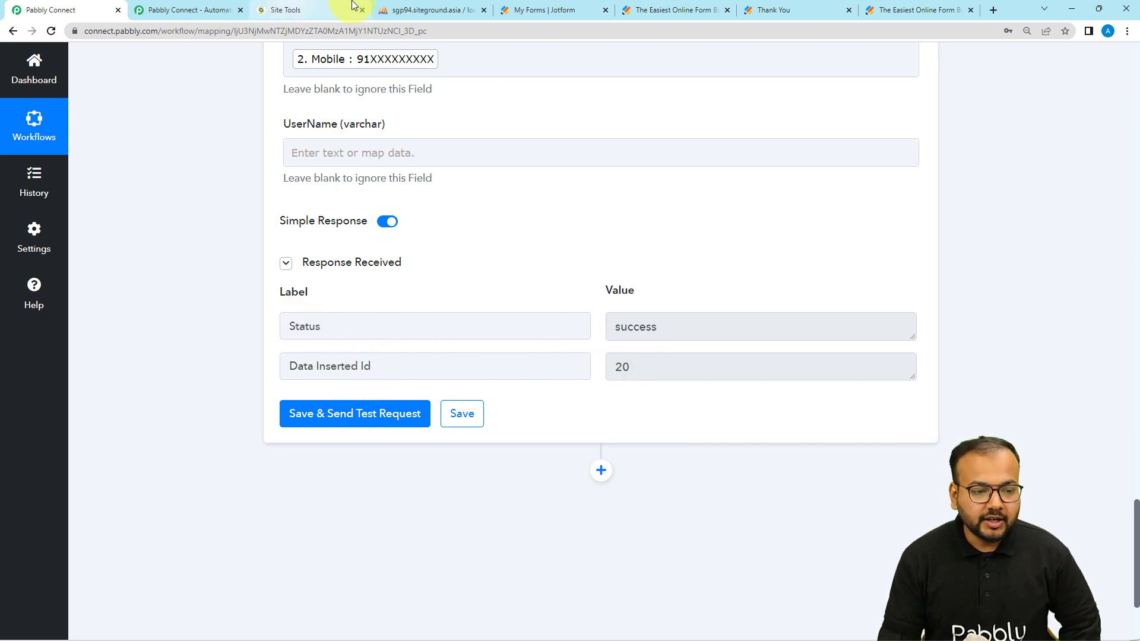
{"action": "left_click", "coordinate": [410, 9]}
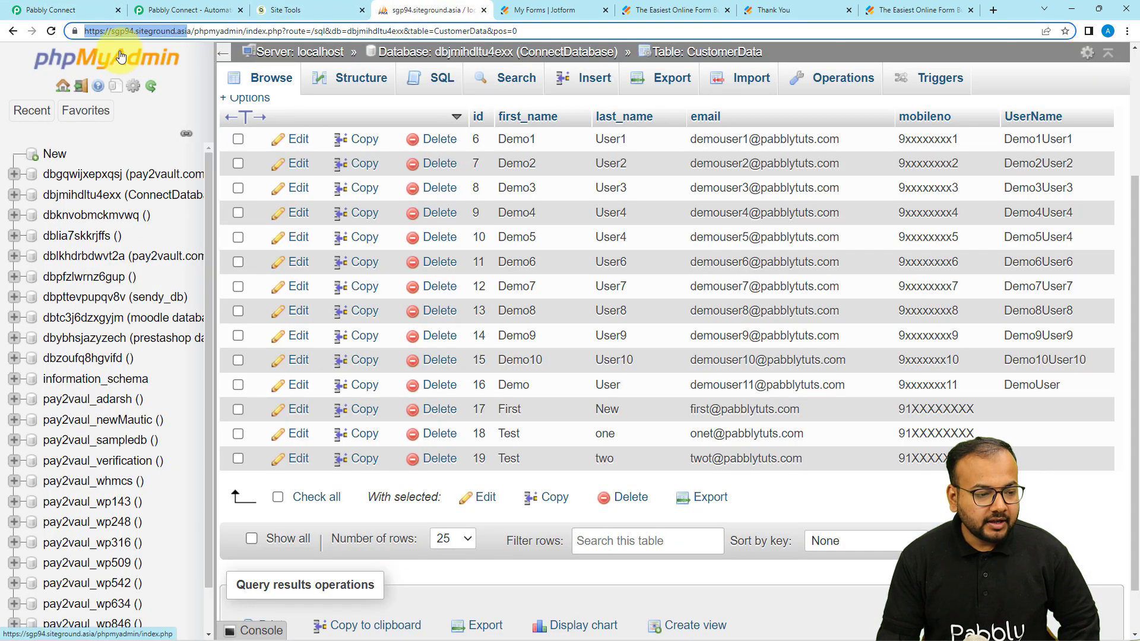
Step: Refresh the CustomerData table to confirm row 20, 'testing one', then return to Pabbly Connect
{"action": "left_click", "coordinate": [53, 30]}
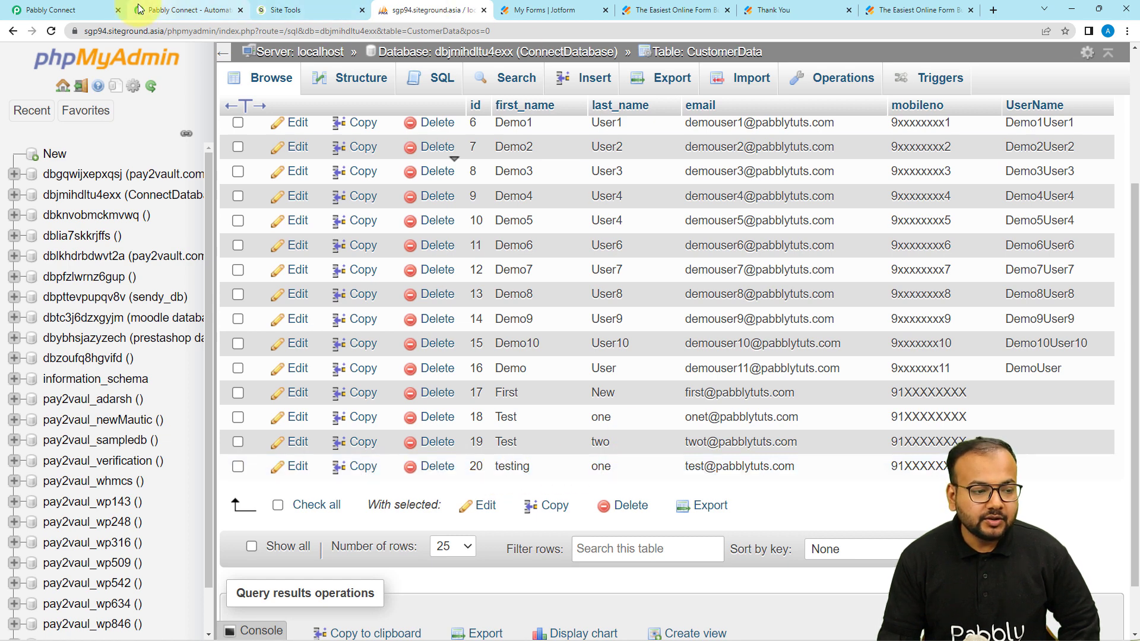
{"action": "left_click", "coordinate": [101, 10]}
{"action": "scroll", "coordinate": [262, 203], "scroll_direction": "up", "scroll_amount": 7}
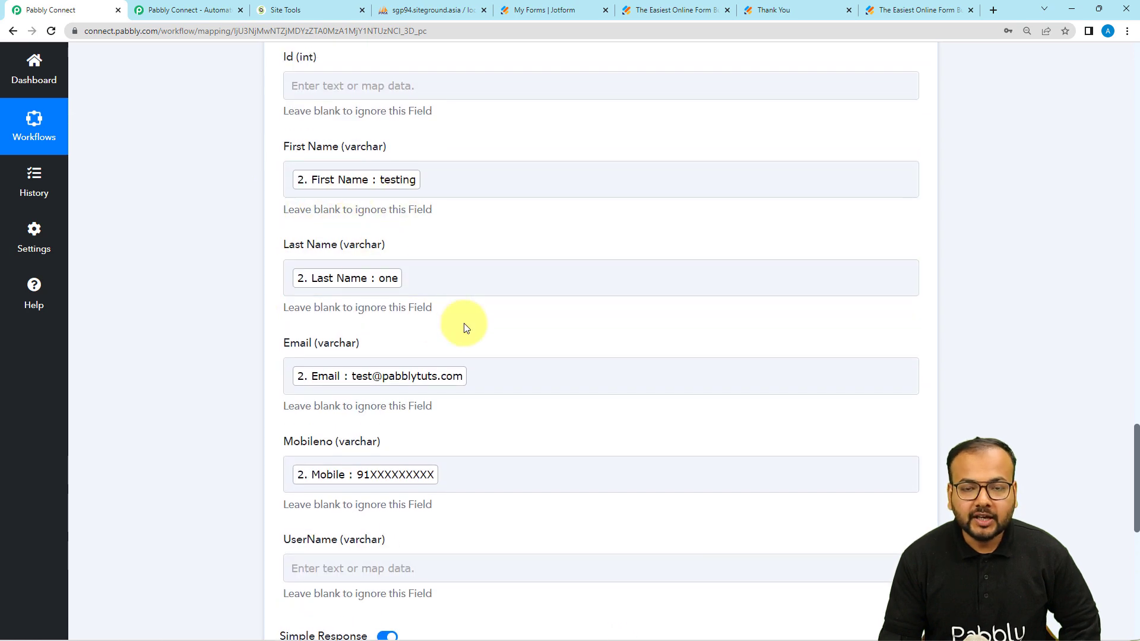
Step: Collapse the MySQL Insert Row, Iterator and JotForm step cards, then show Jotform's Thank You page
{"action": "scroll", "coordinate": [224, 272], "scroll_direction": "up", "scroll_amount": 7}
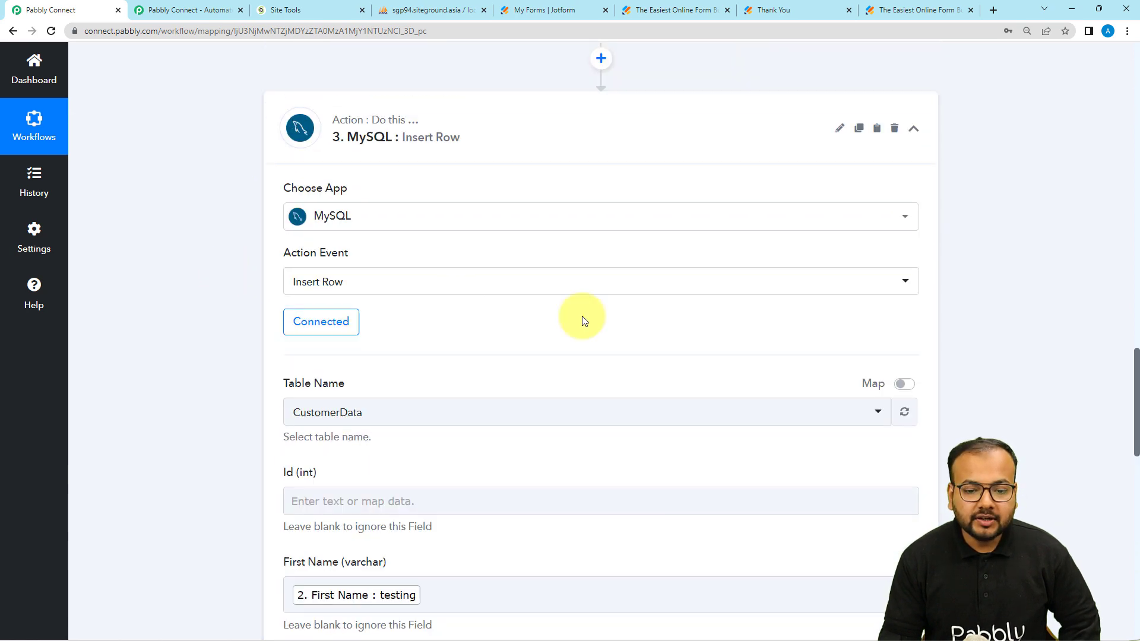
{"action": "left_click", "coordinate": [913, 129]}
{"action": "scroll", "coordinate": [963, 264], "scroll_direction": "up", "scroll_amount": 6}
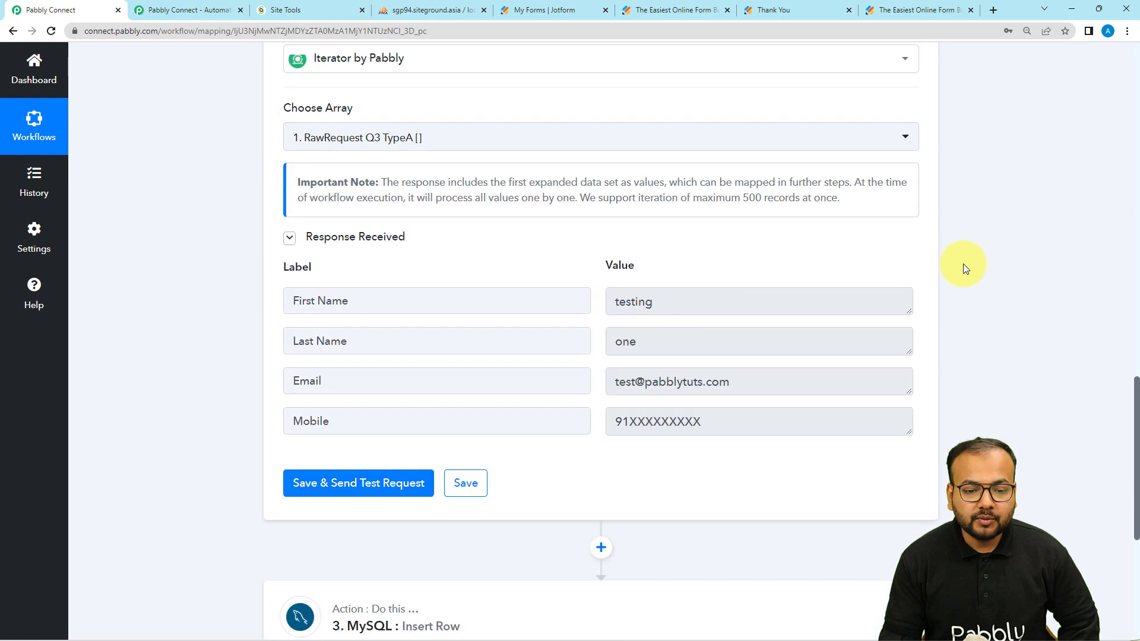
{"action": "scroll", "coordinate": [963, 264], "scroll_direction": "up", "scroll_amount": 7}
{"action": "left_click", "coordinate": [913, 415]}
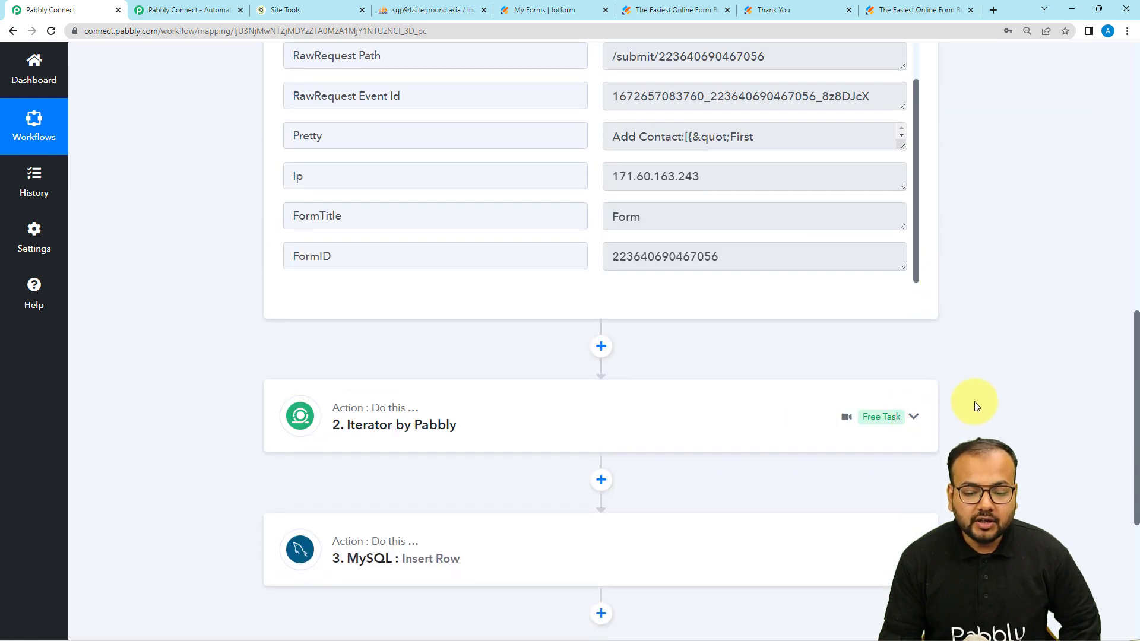
{"action": "scroll", "coordinate": [974, 401], "scroll_direction": "up", "scroll_amount": 12}
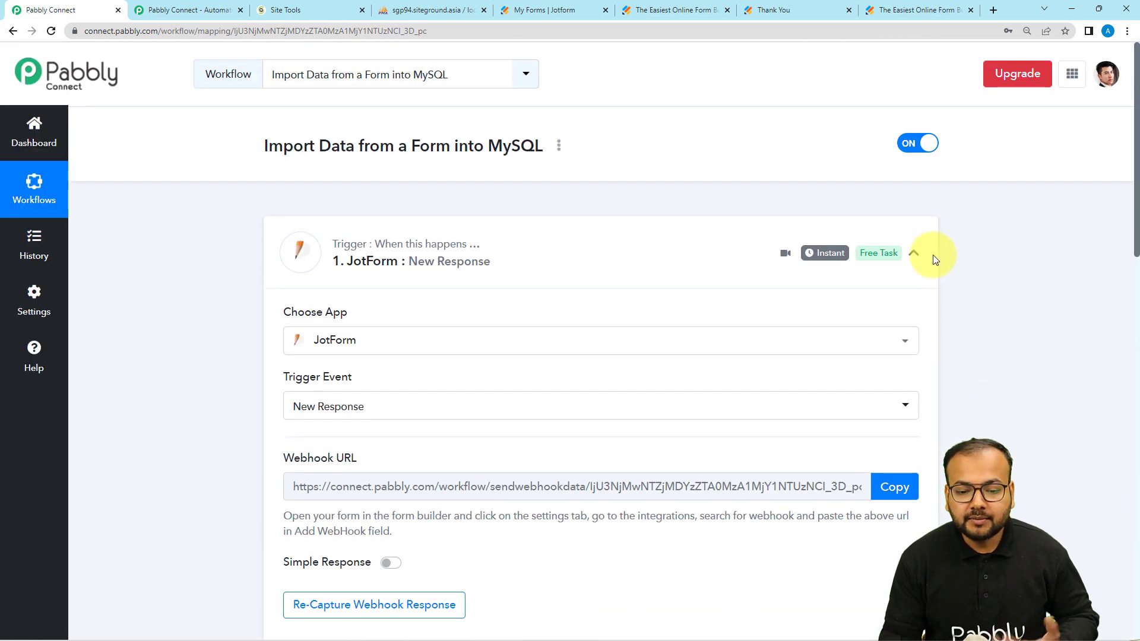
{"action": "left_click", "coordinate": [919, 255]}
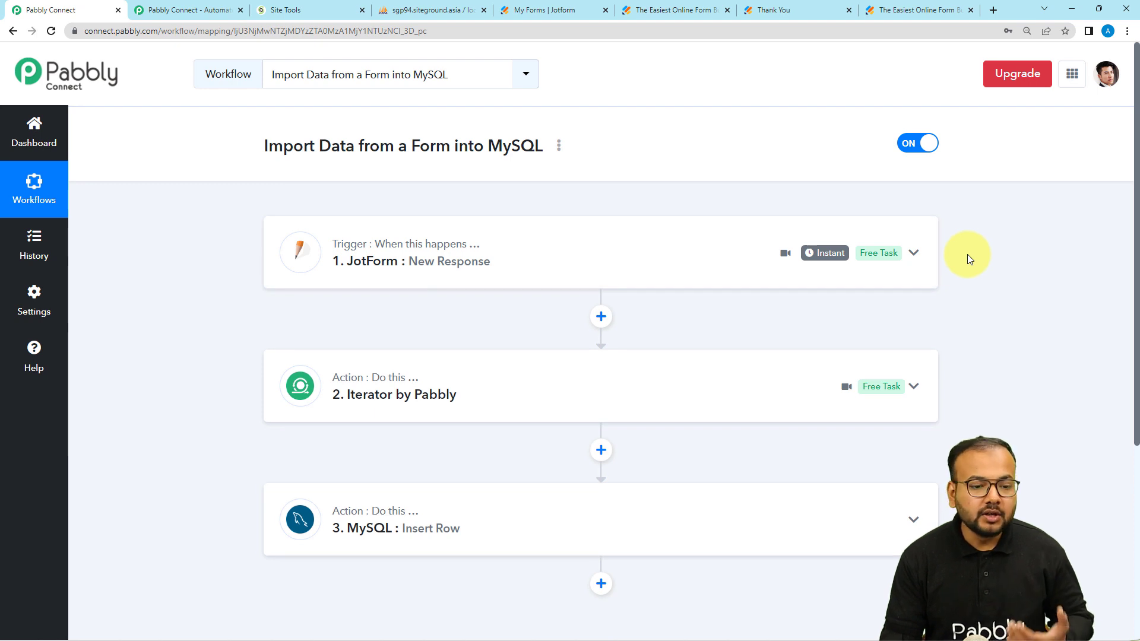
{"action": "left_click", "coordinate": [822, 8]}
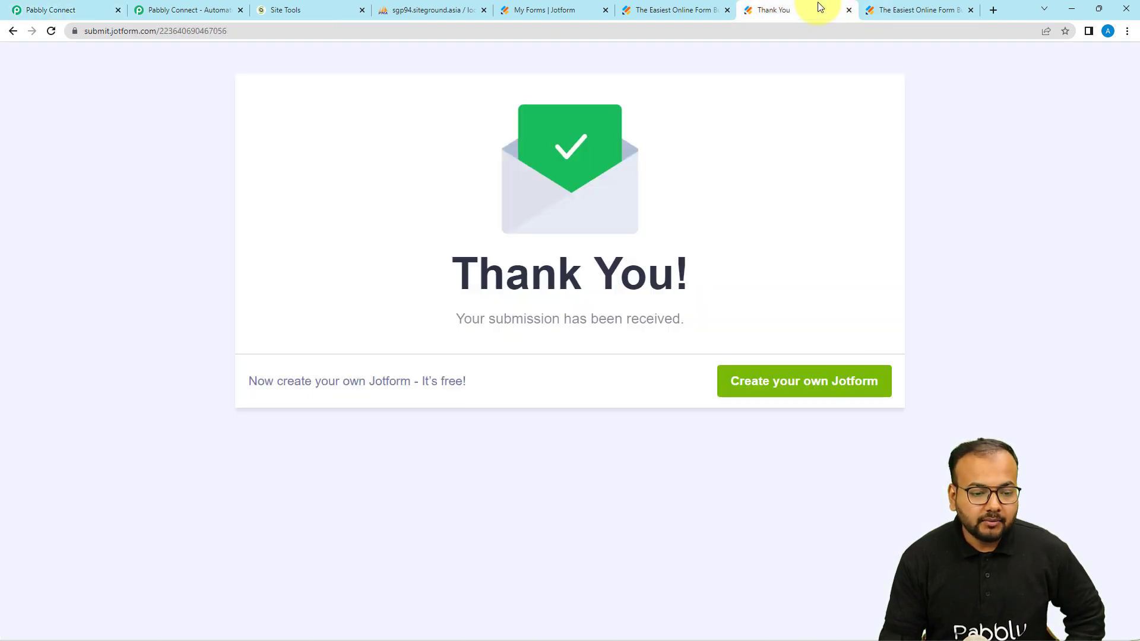
Step: Reload the Jotform page to get an empty contact form
{"action": "left_click", "coordinate": [669, 31]}
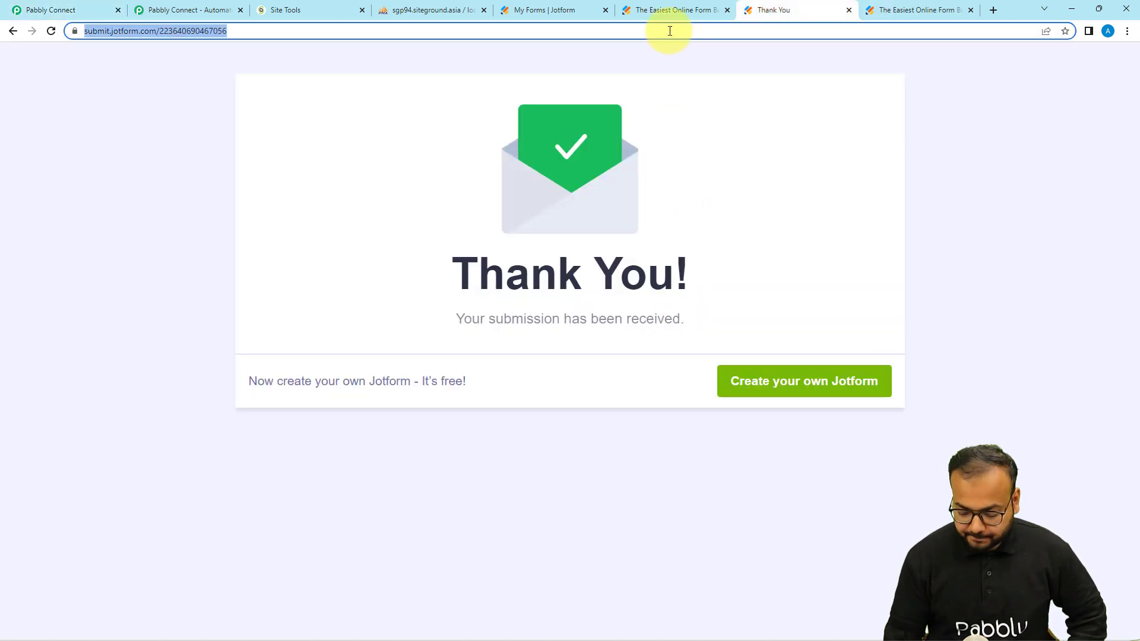
{"action": "key", "text": "Return"}
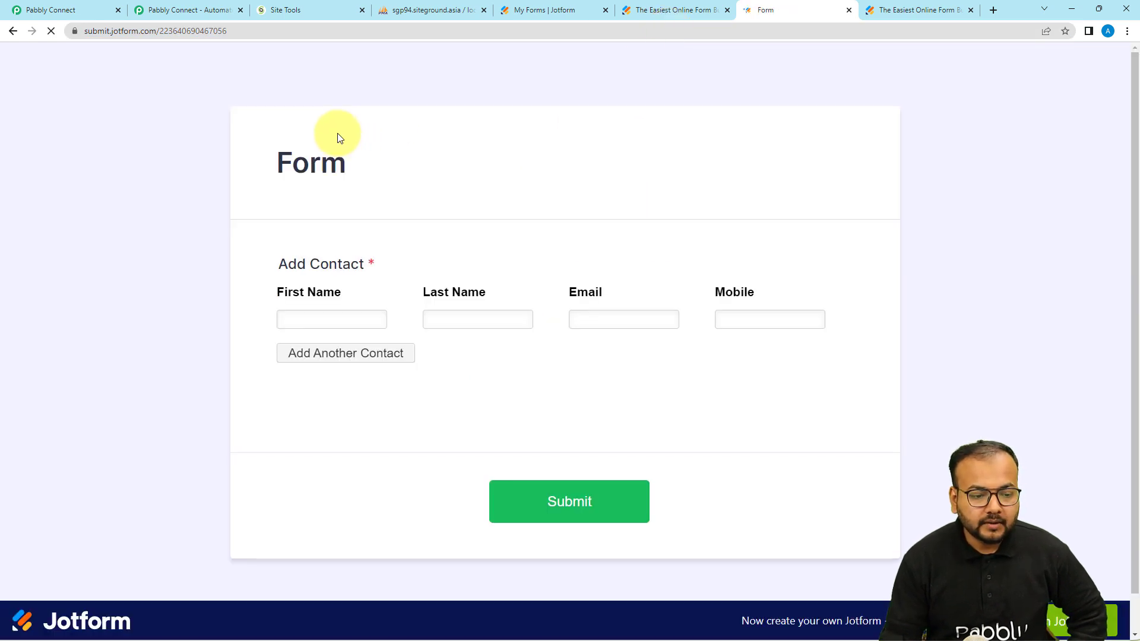
{"action": "scroll", "coordinate": [333, 285], "scroll_direction": "down", "scroll_amount": 1}
Step: Enter three contacts (sample Name, sample last, Dummy name) with emails and mobiles, and submit the form
{"action": "left_click", "coordinate": [333, 291]}
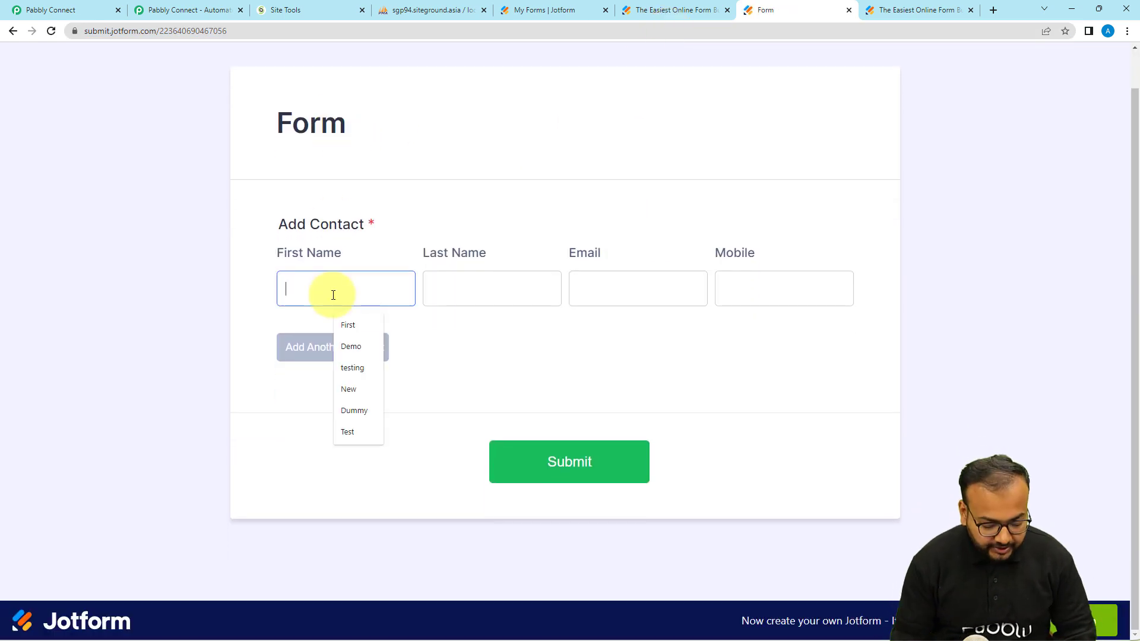
{"action": "type", "text": "sample"}
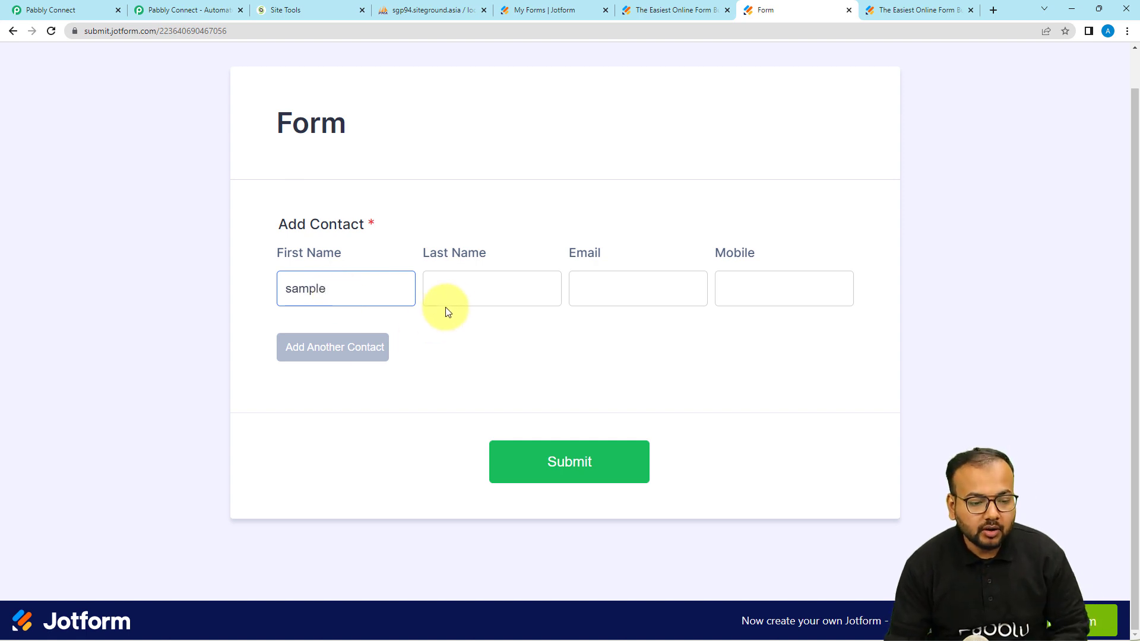
{"action": "left_click", "coordinate": [459, 293]}
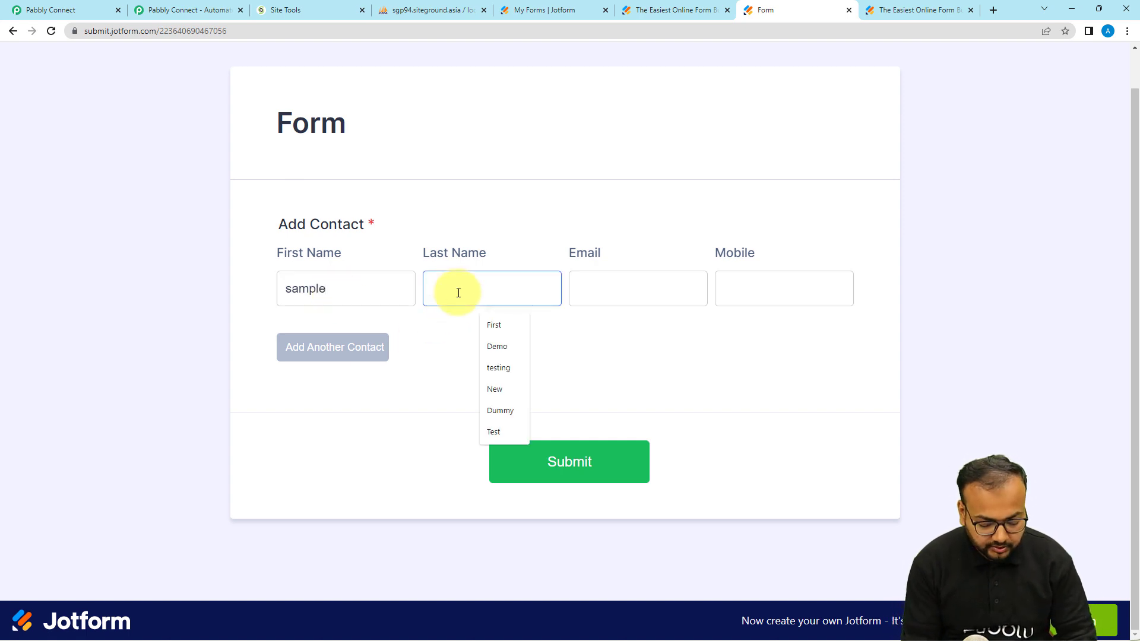
{"action": "left_click", "coordinate": [596, 288]}
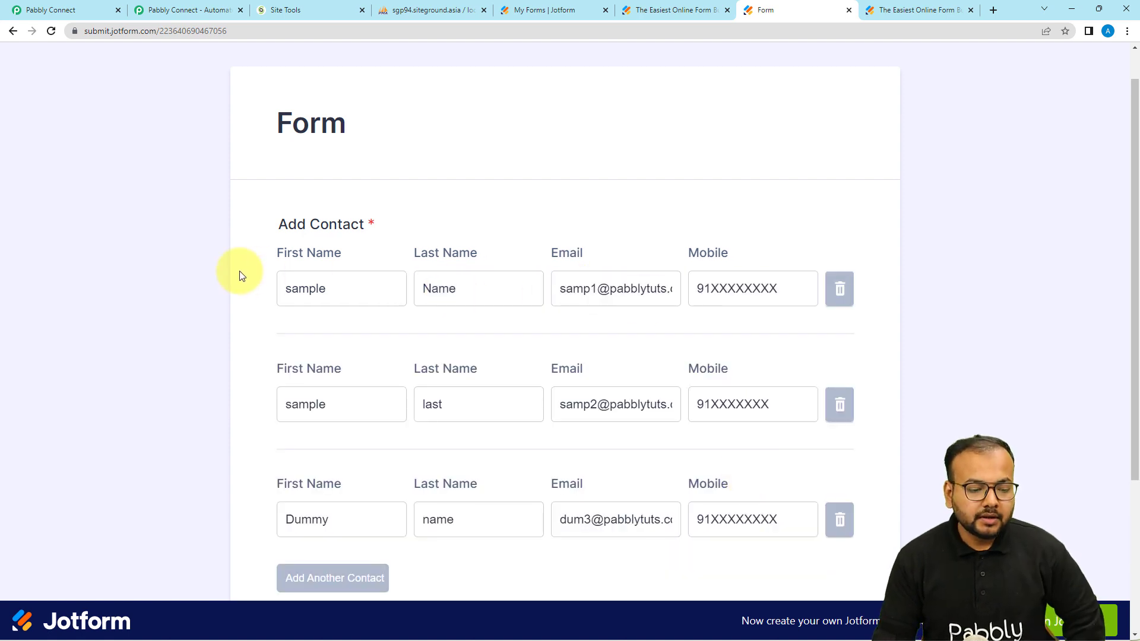
{"action": "scroll", "coordinate": [239, 275], "scroll_direction": "down", "scroll_amount": 2}
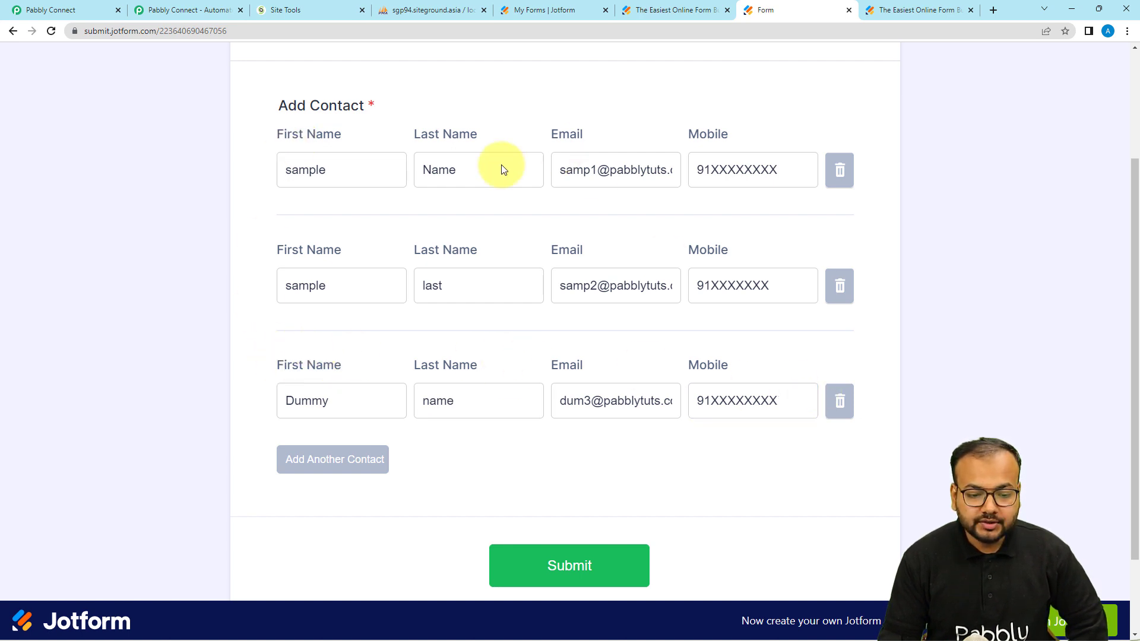
{"action": "scroll", "coordinate": [420, 445], "scroll_direction": "down", "scroll_amount": 2}
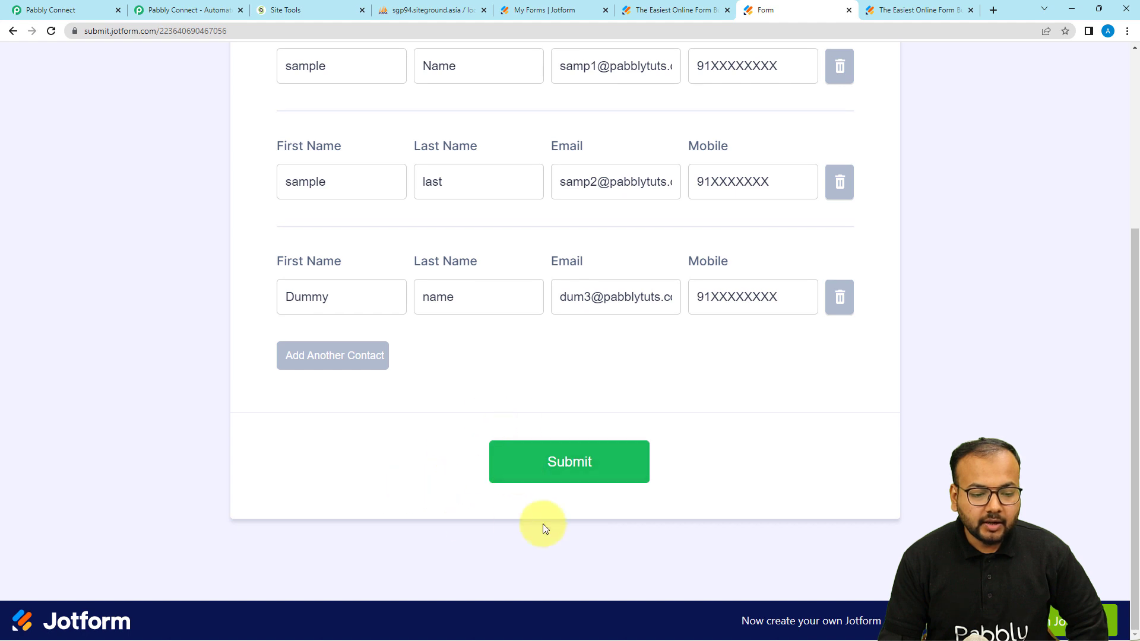
{"action": "scroll", "coordinate": [495, 427], "scroll_direction": "up", "scroll_amount": 1}
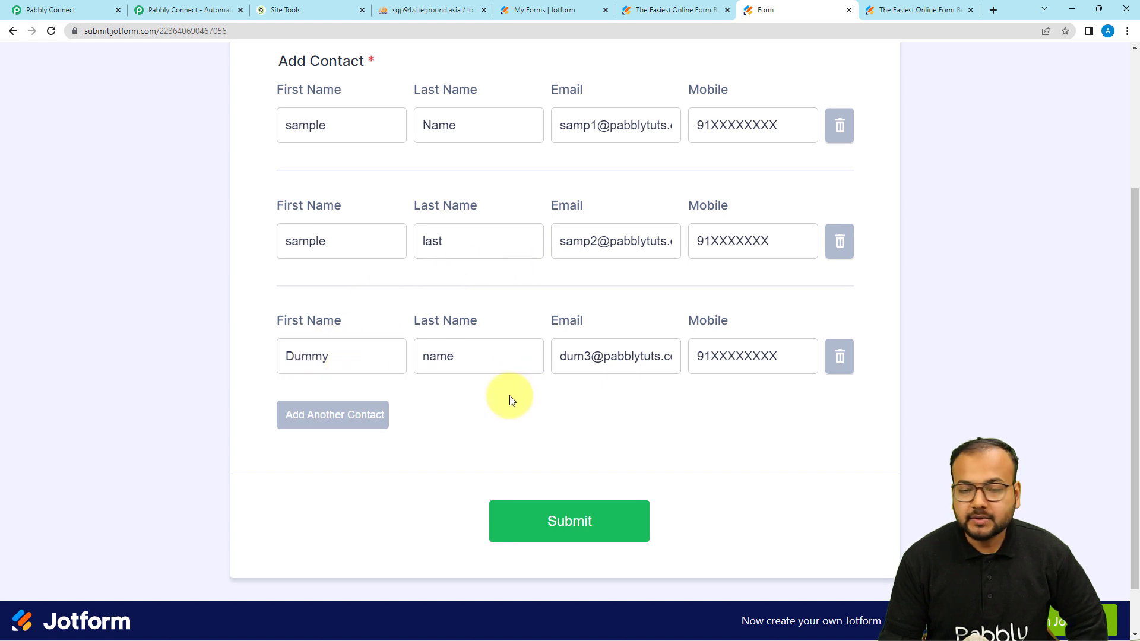
{"action": "scroll", "coordinate": [519, 402], "scroll_direction": "down", "scroll_amount": 1}
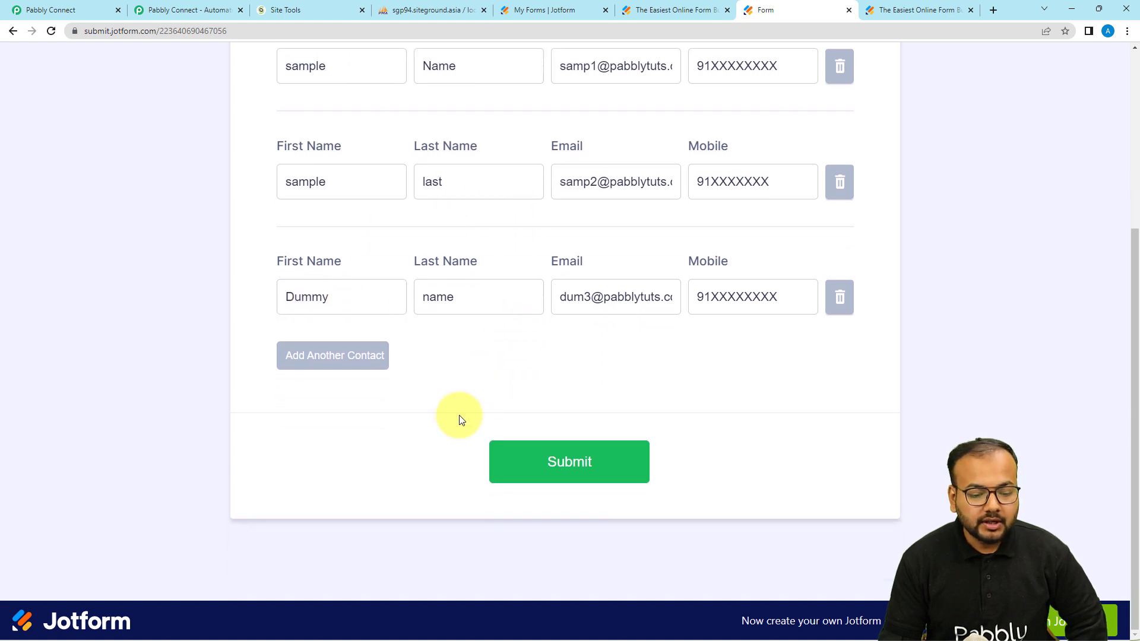
{"action": "left_click", "coordinate": [552, 468]}
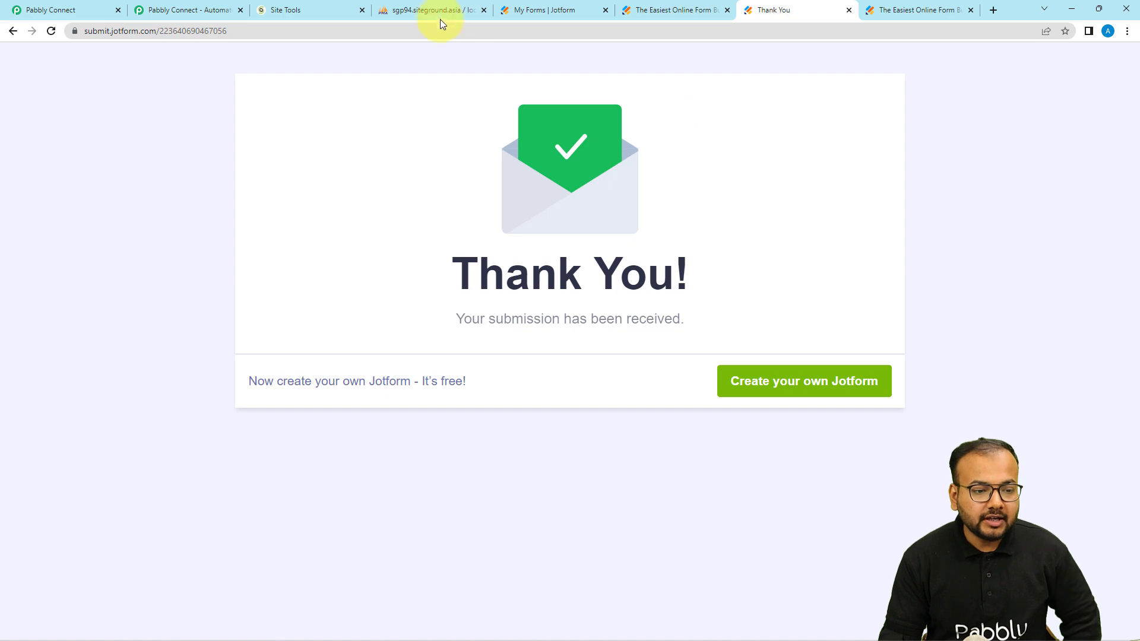
Step: Reload CustomerData in phpMyAdmin to confirm new rows 21–23, then return to Pabbly Connect
{"action": "left_click", "coordinate": [395, 12]}
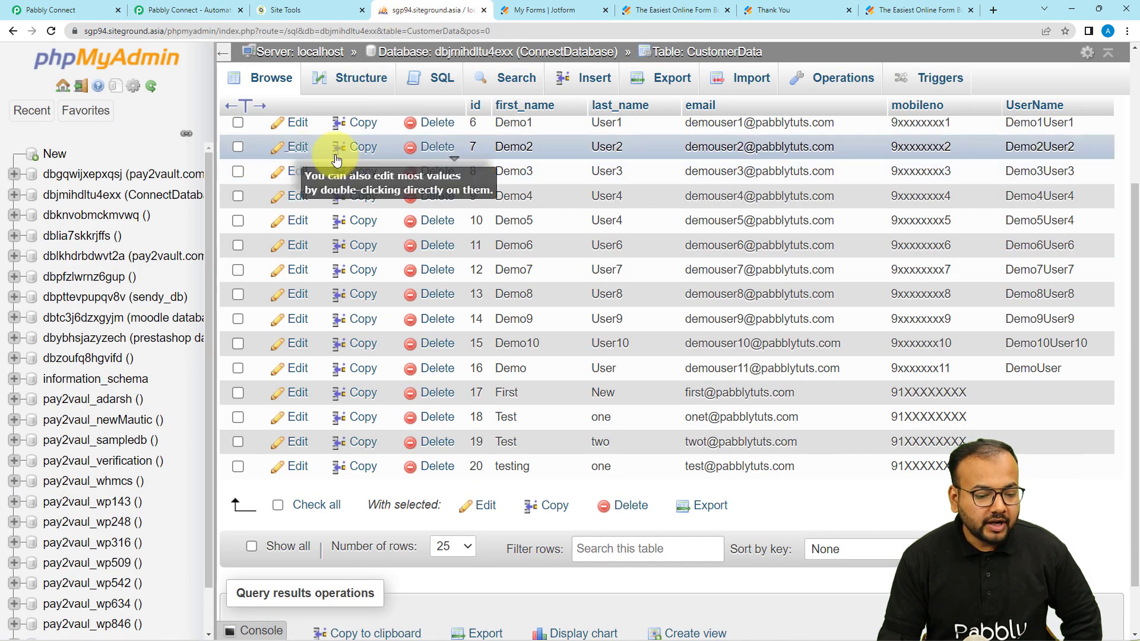
{"action": "left_click", "coordinate": [51, 31]}
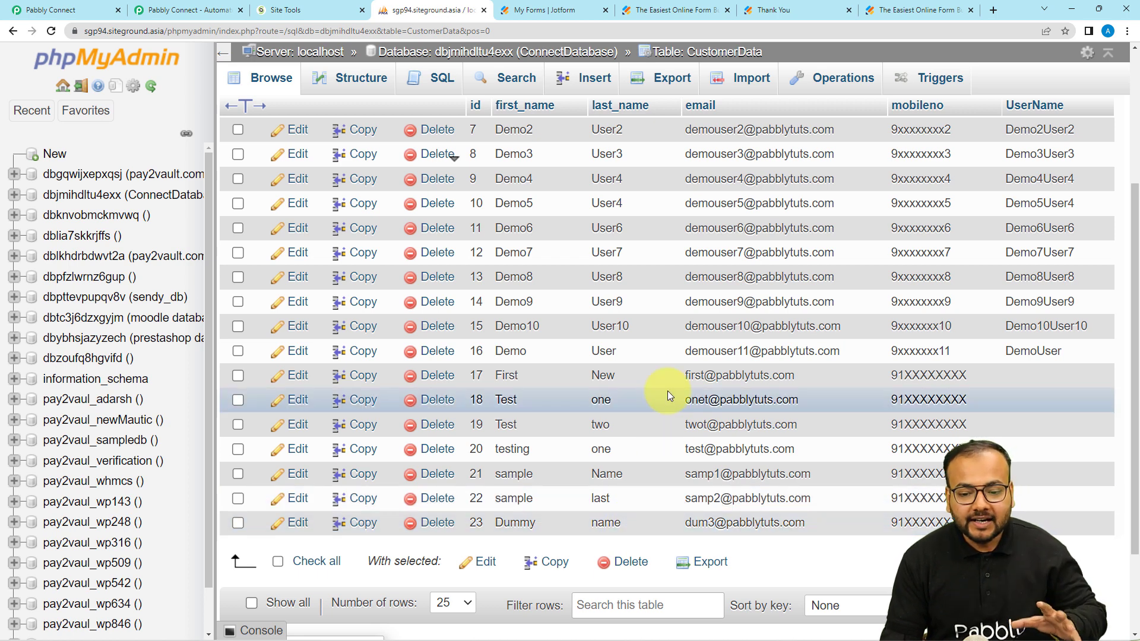
{"action": "left_click", "coordinate": [116, 7]}
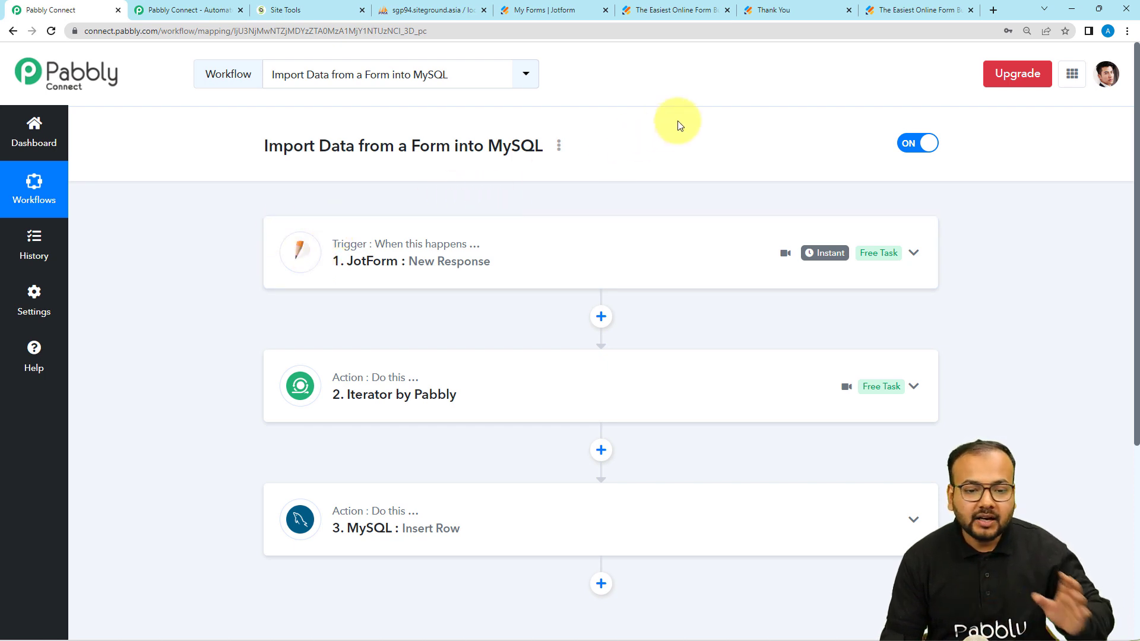
{"action": "mouse_move", "coordinate": [757, 16]}
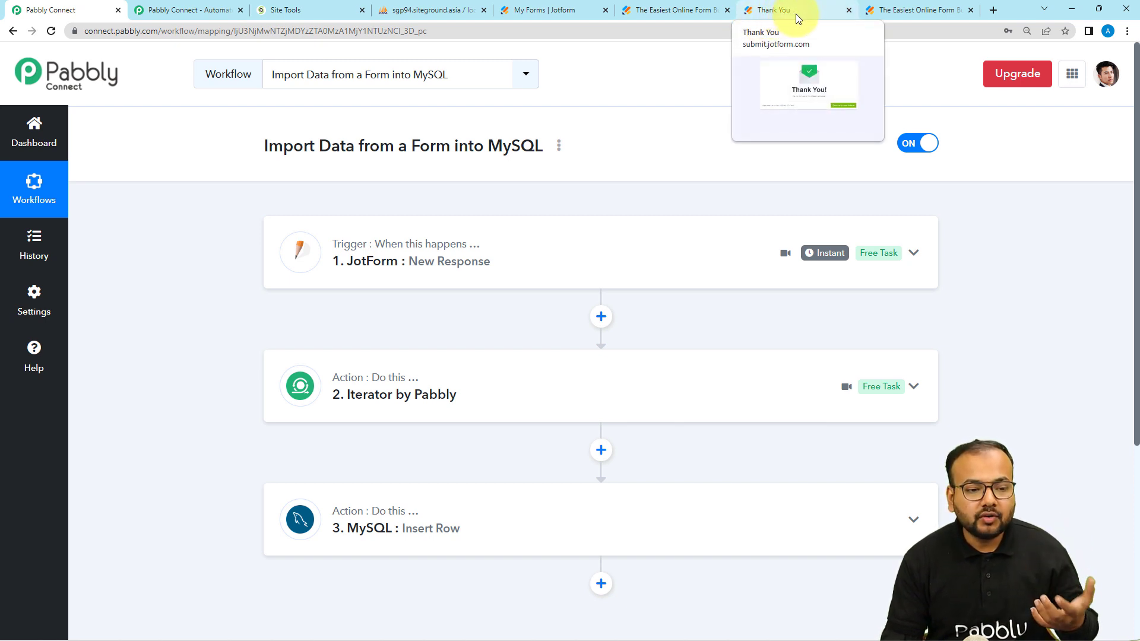
{"action": "left_click", "coordinate": [419, 16]}
{"action": "scroll", "coordinate": [497, 293], "scroll_direction": "up", "scroll_amount": 3}
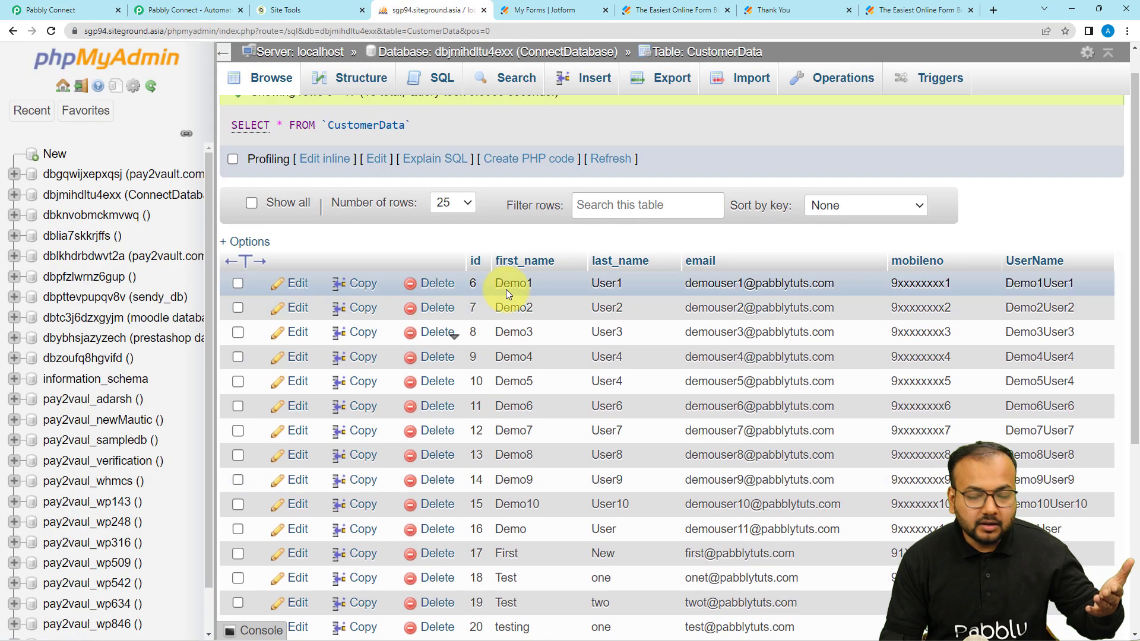
{"action": "scroll", "coordinate": [507, 294], "scroll_direction": "down", "scroll_amount": 5}
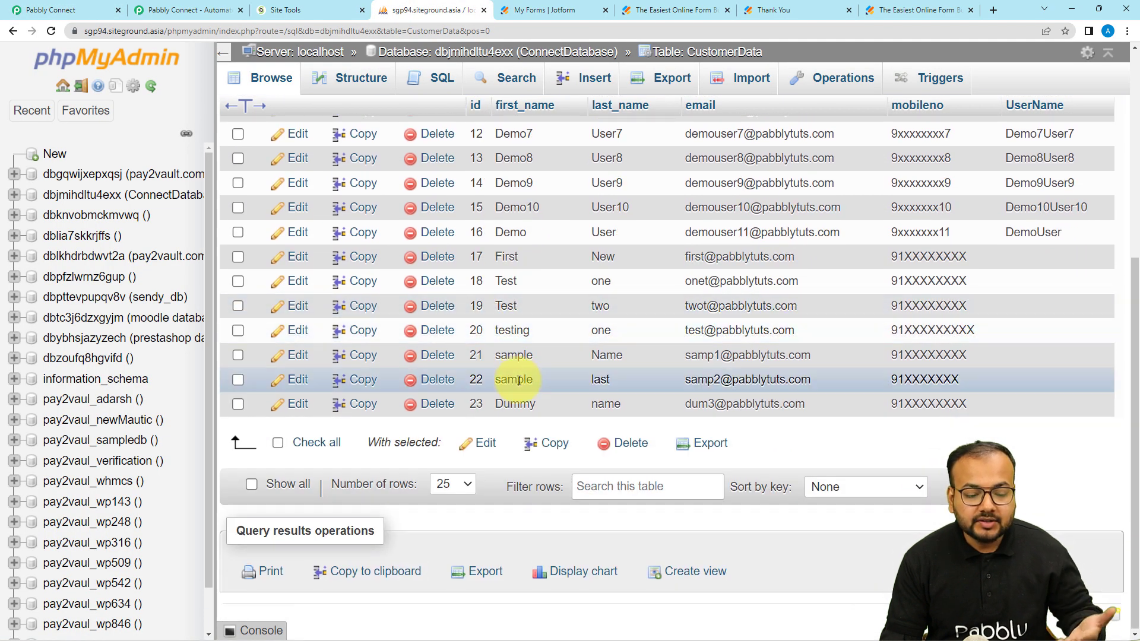
{"action": "left_click", "coordinate": [95, 11]}
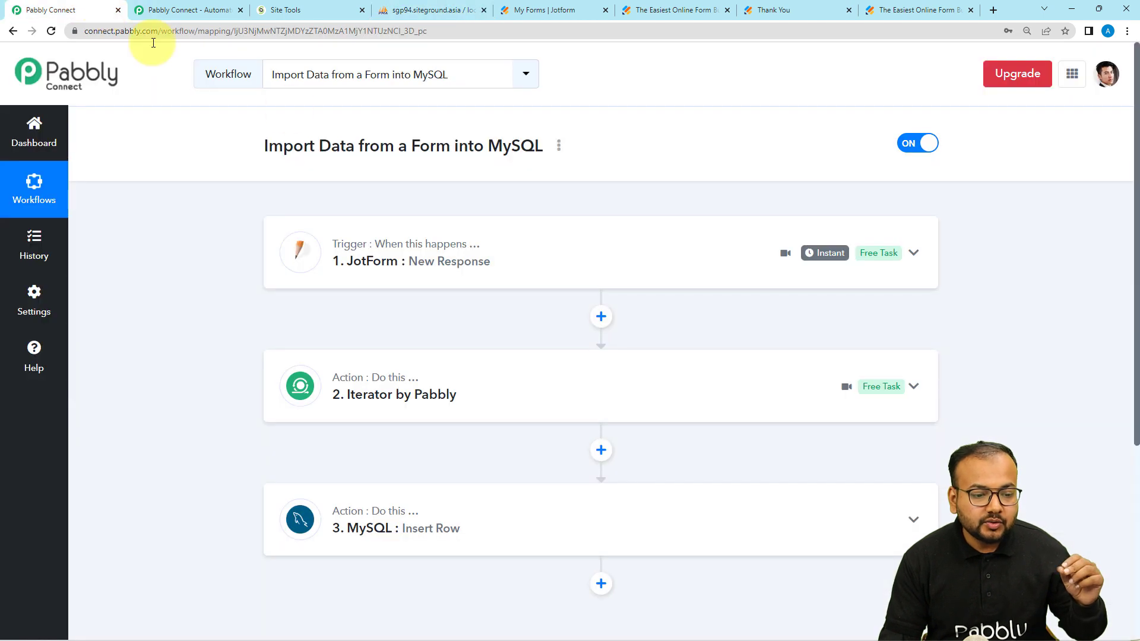